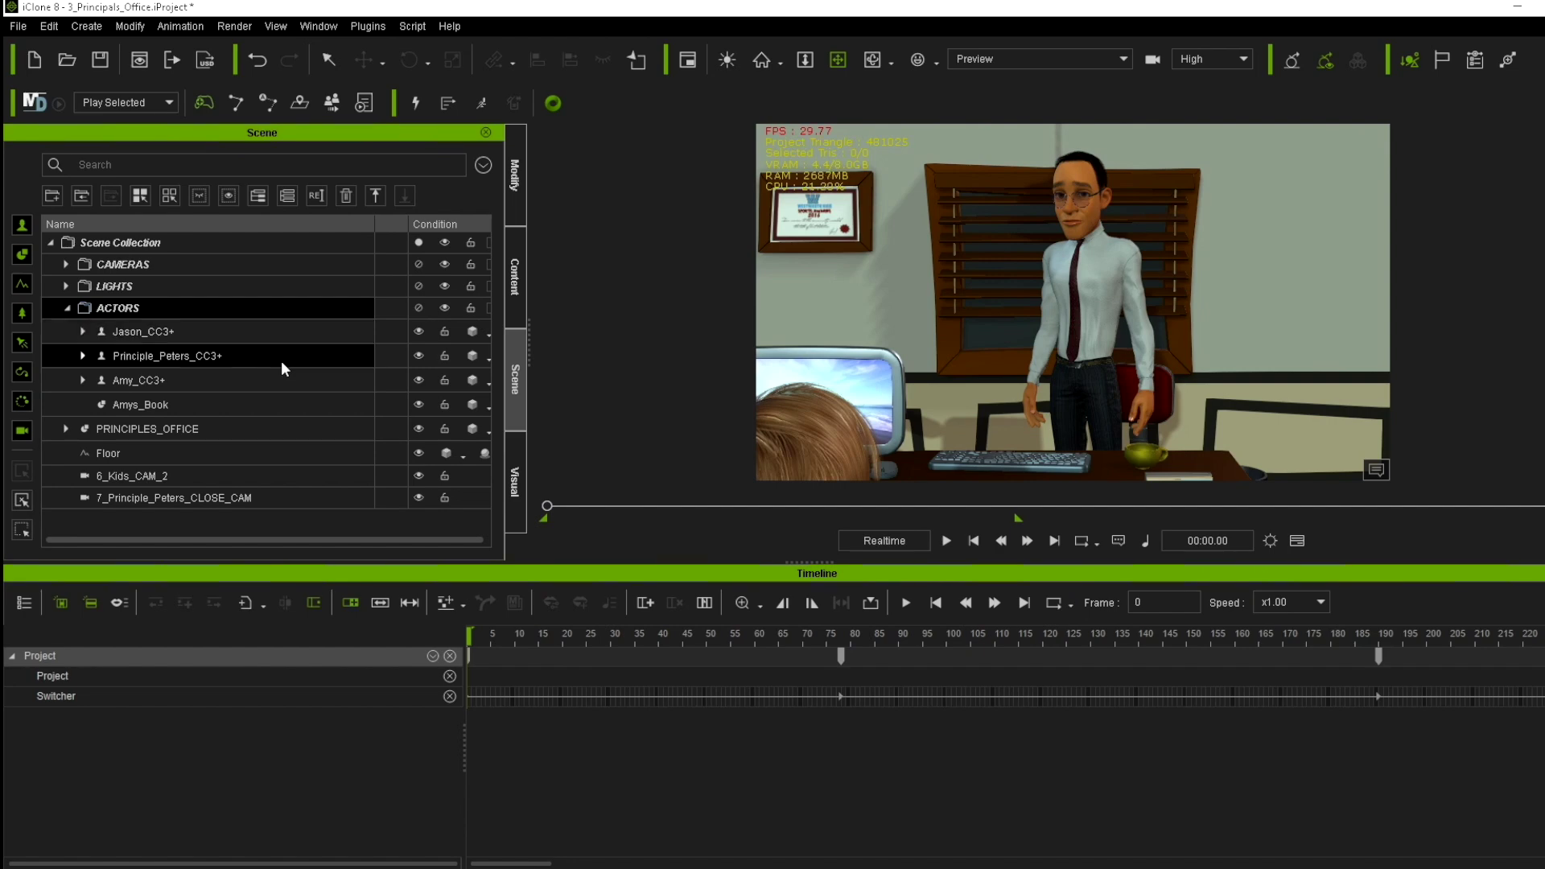
Step: Start an AccuLips script for Principle_Peters_CC3+ and load the audio file School Of Secrets_SCENE 3 - Principals Office_Principal Peters_00001
click(515, 177)
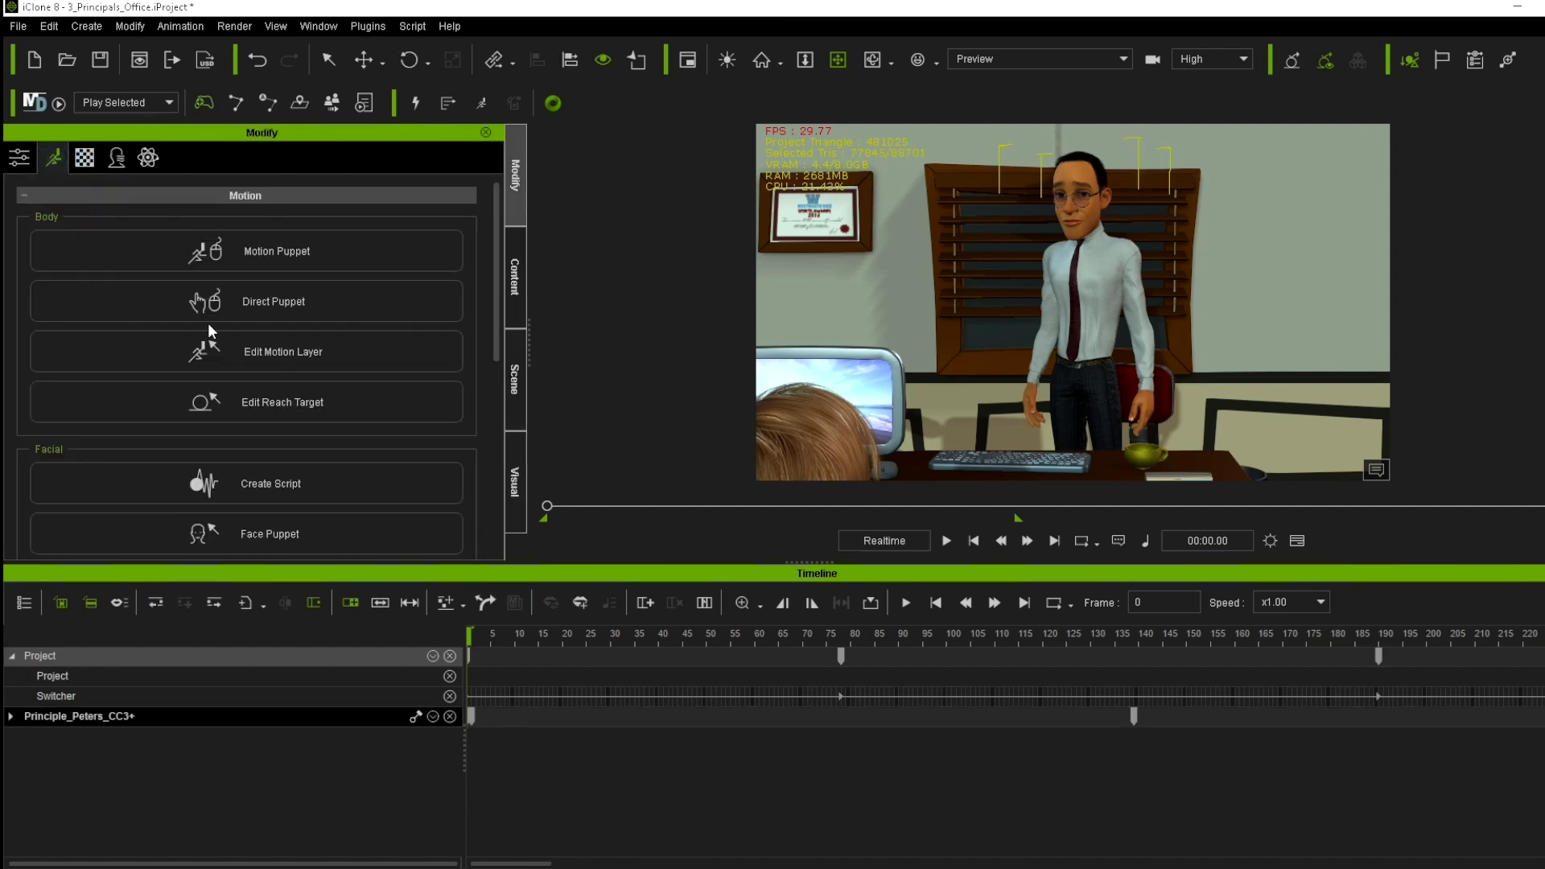
click(278, 485)
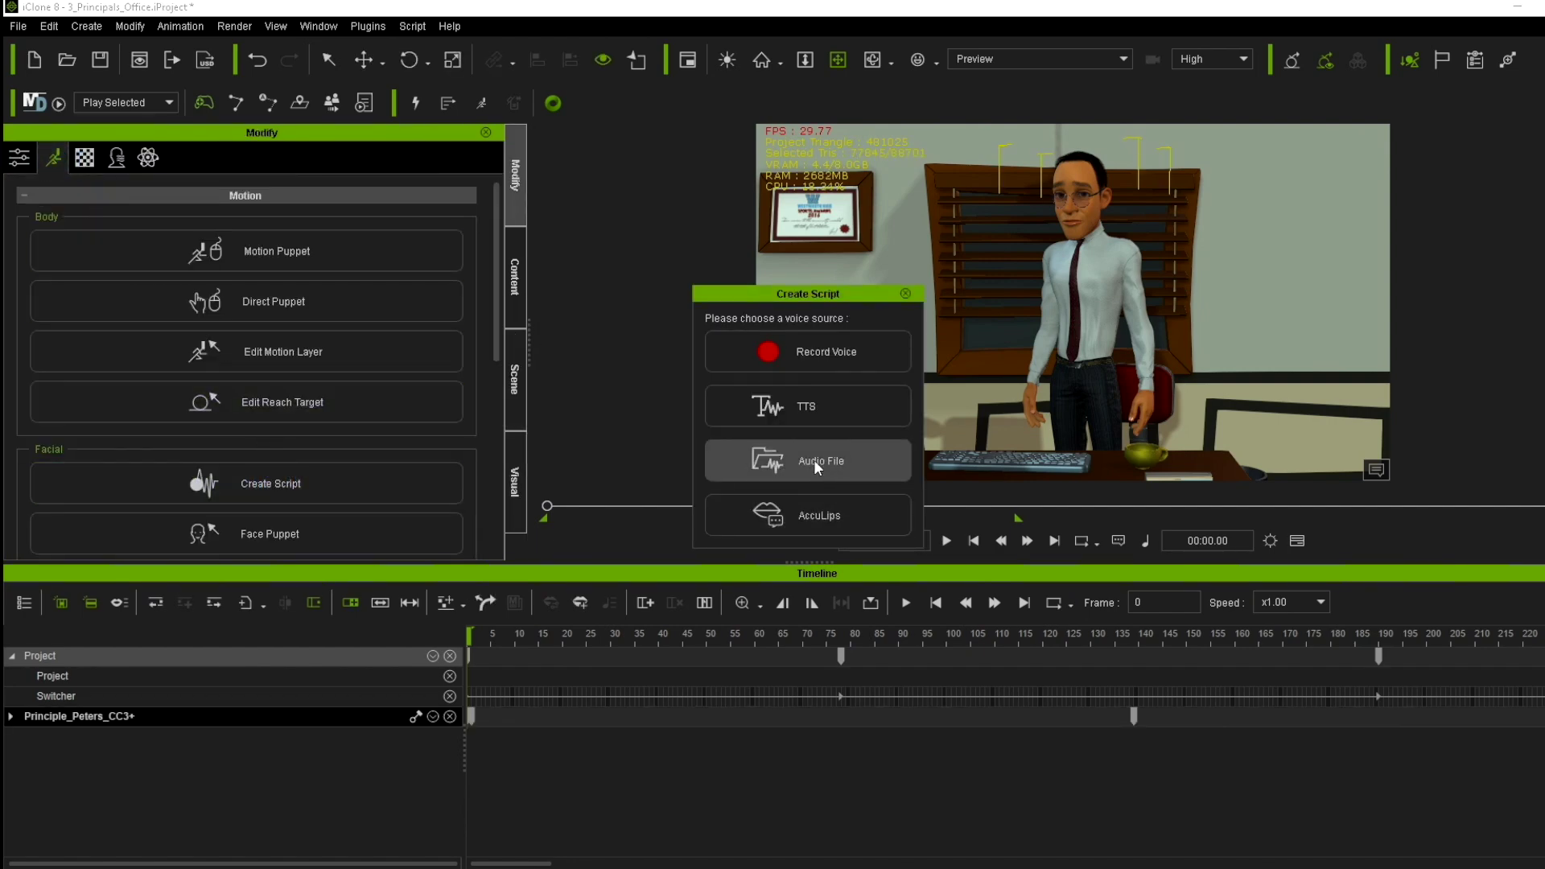
click(813, 508)
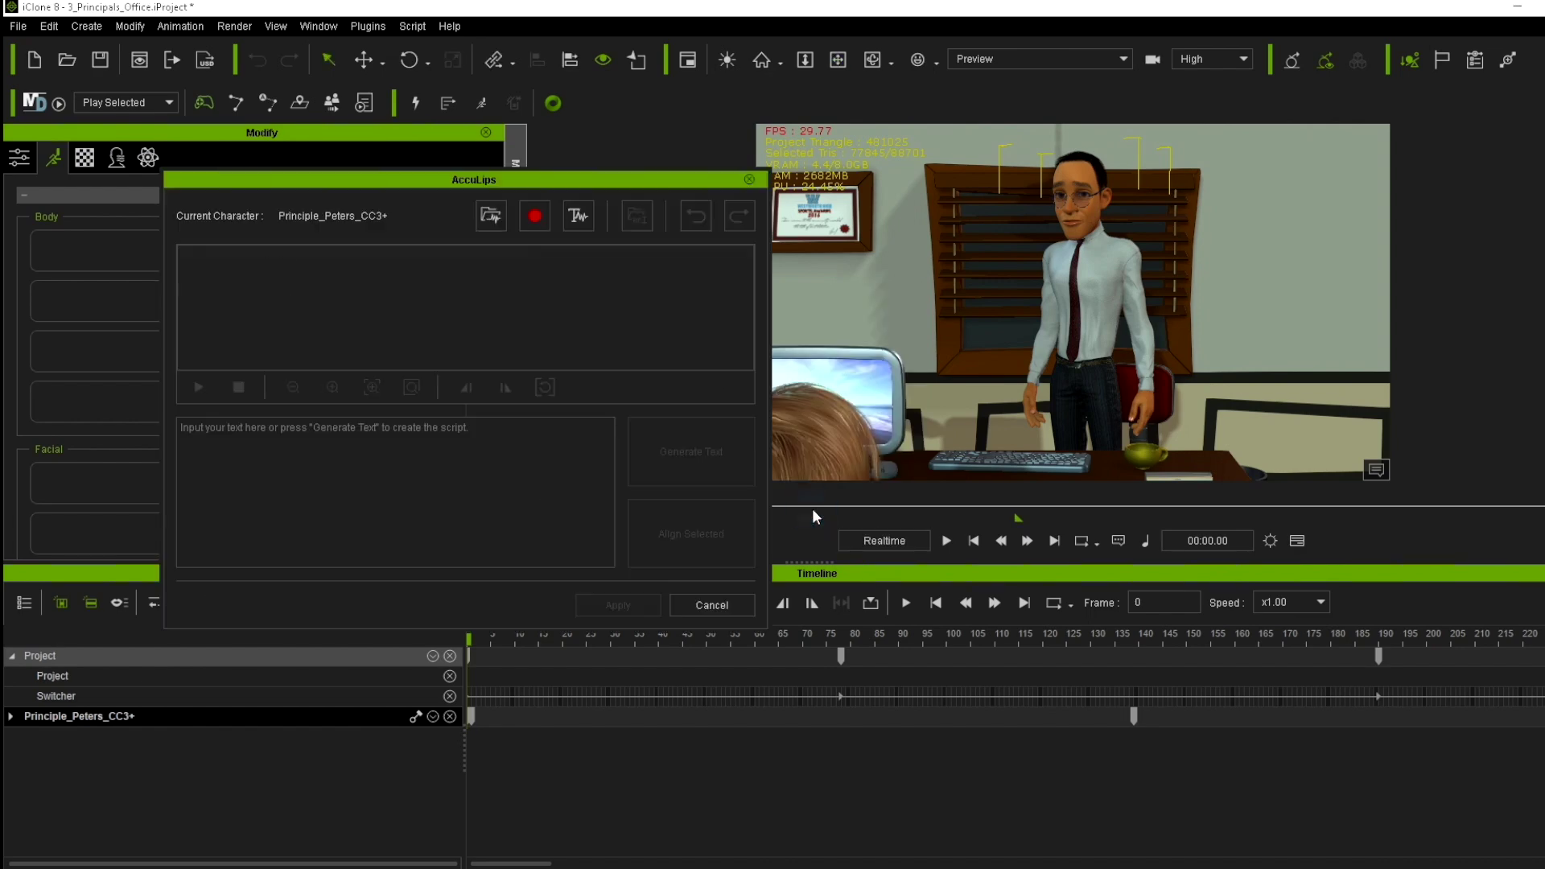
click(492, 216)
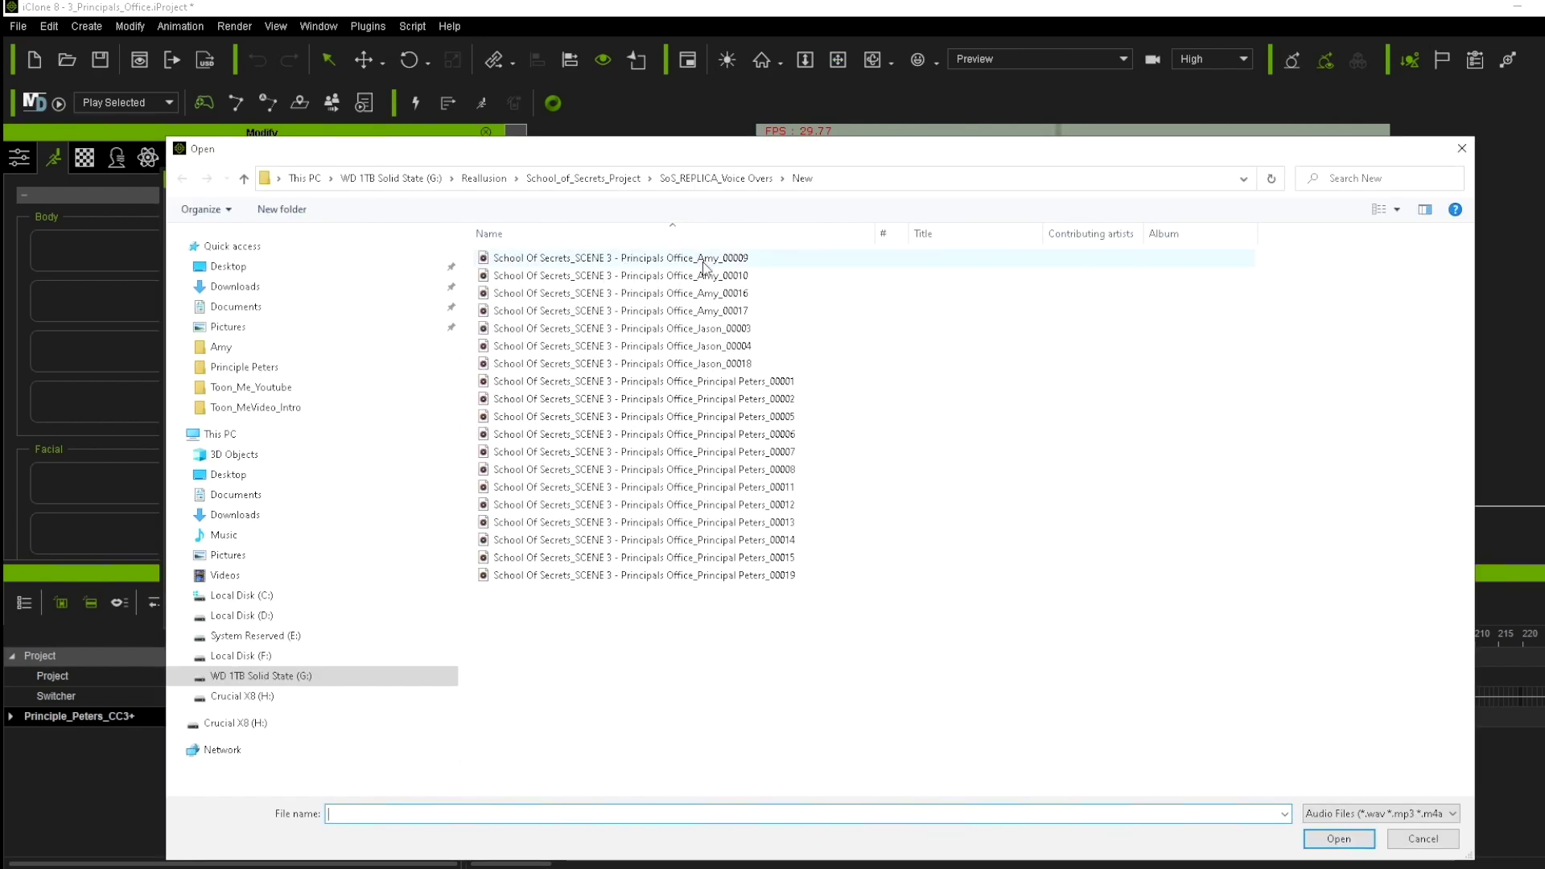
click(773, 381)
click(1330, 840)
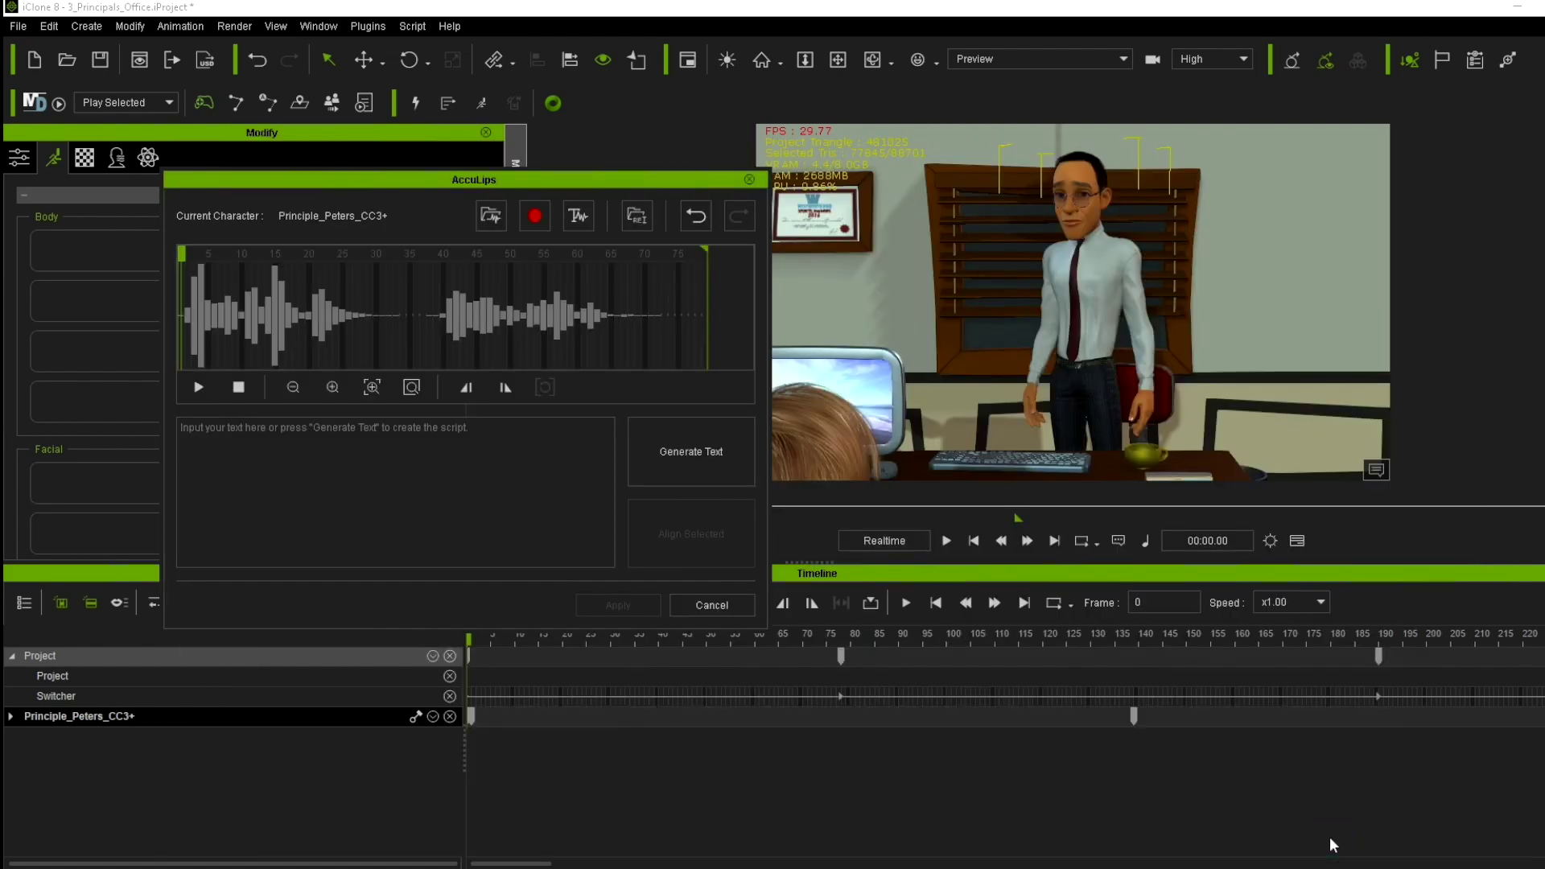
Step: Preview the loaded voice clip, generate its text, and apply the lip-sync to the character
click(201, 388)
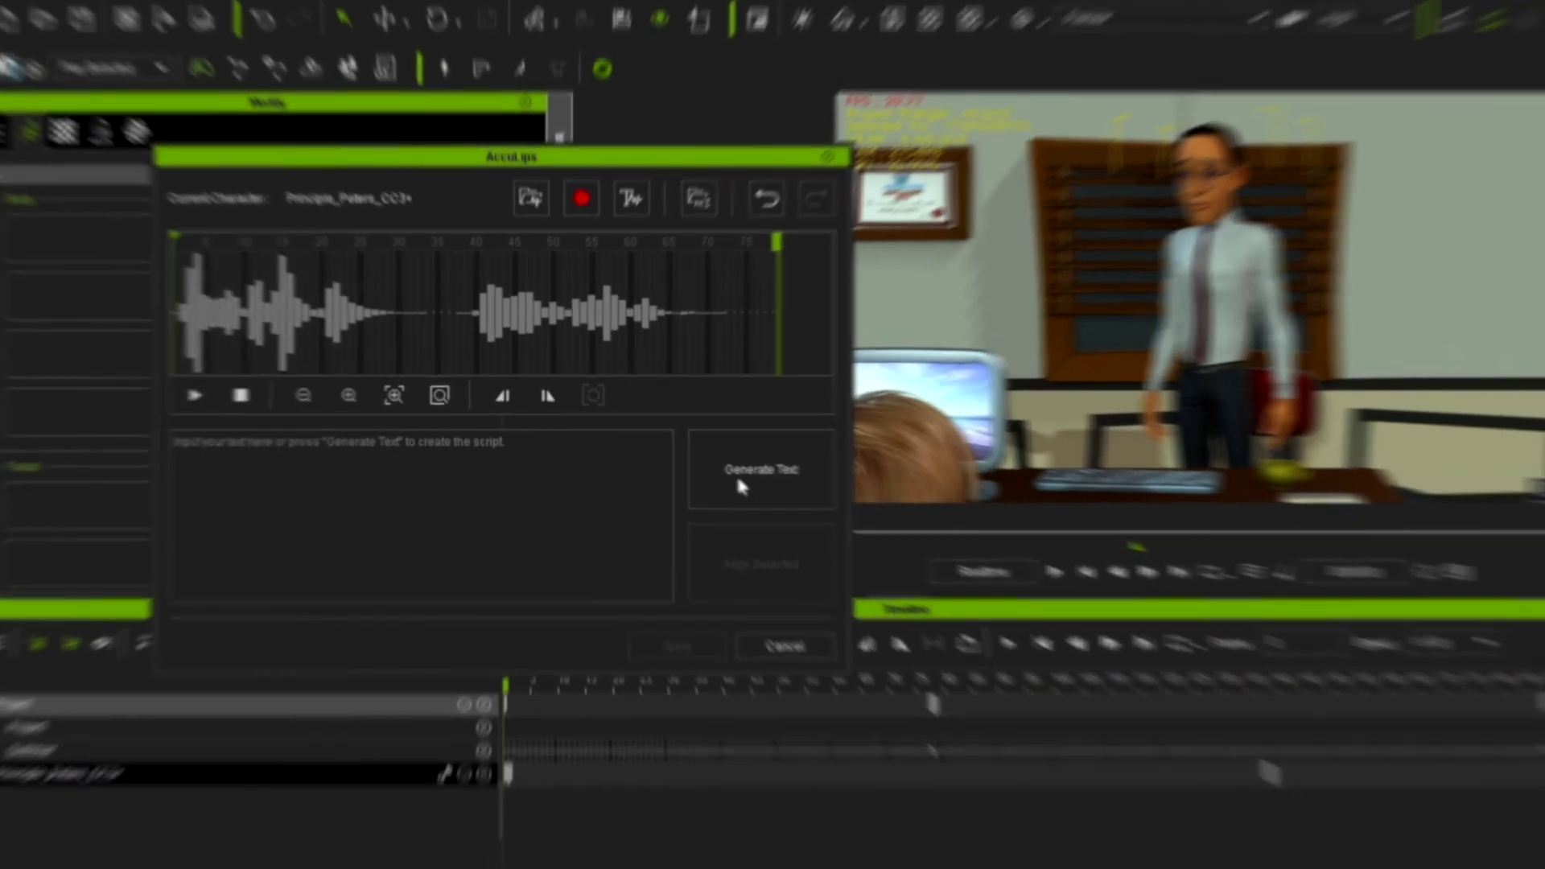
click(676, 453)
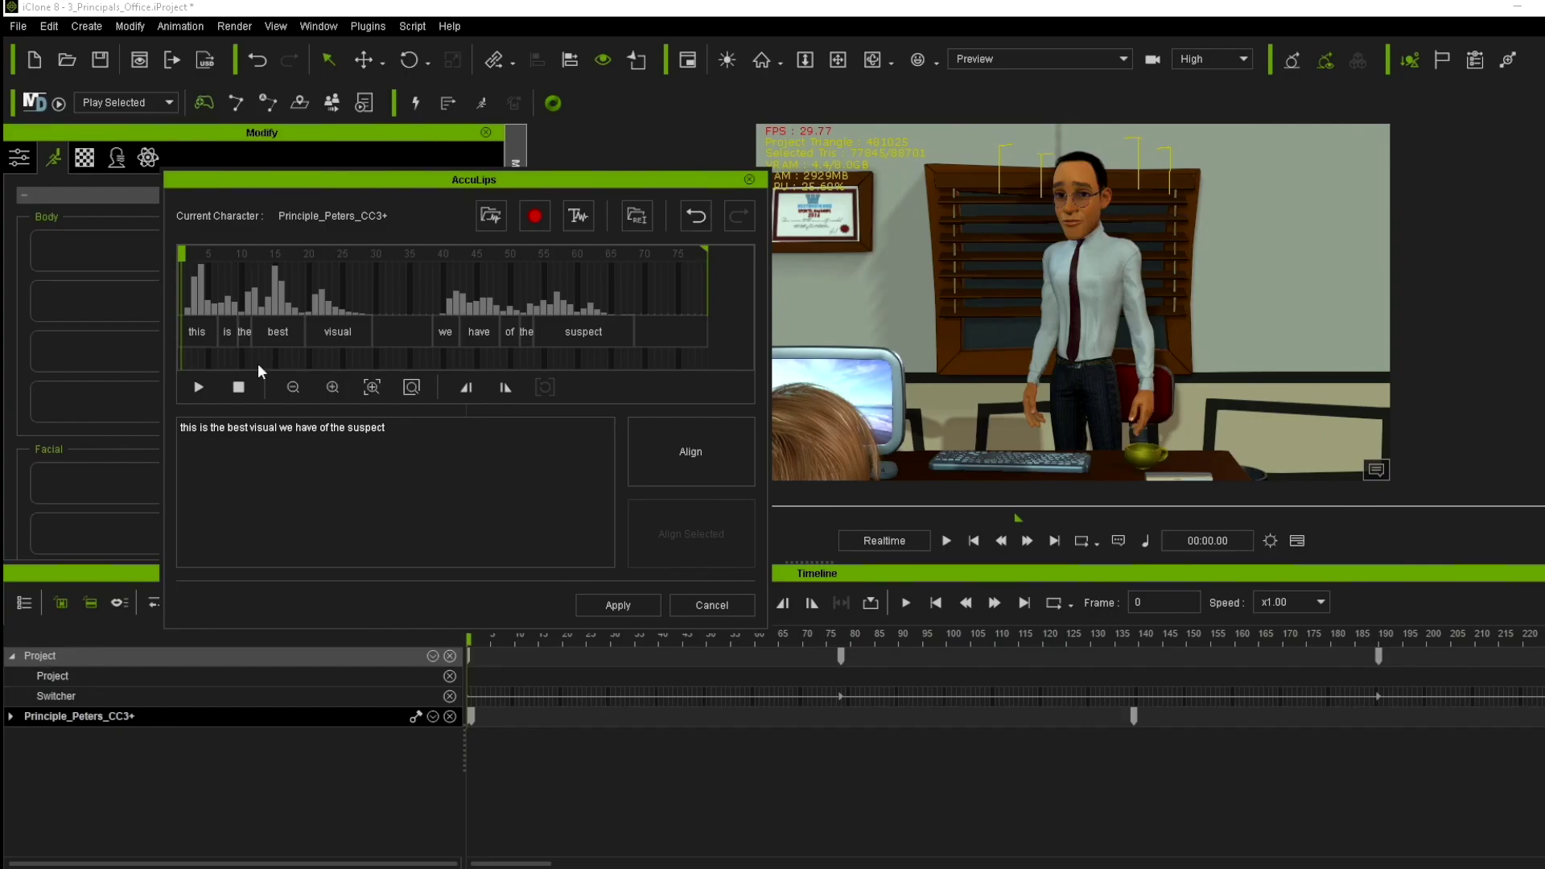
click(618, 605)
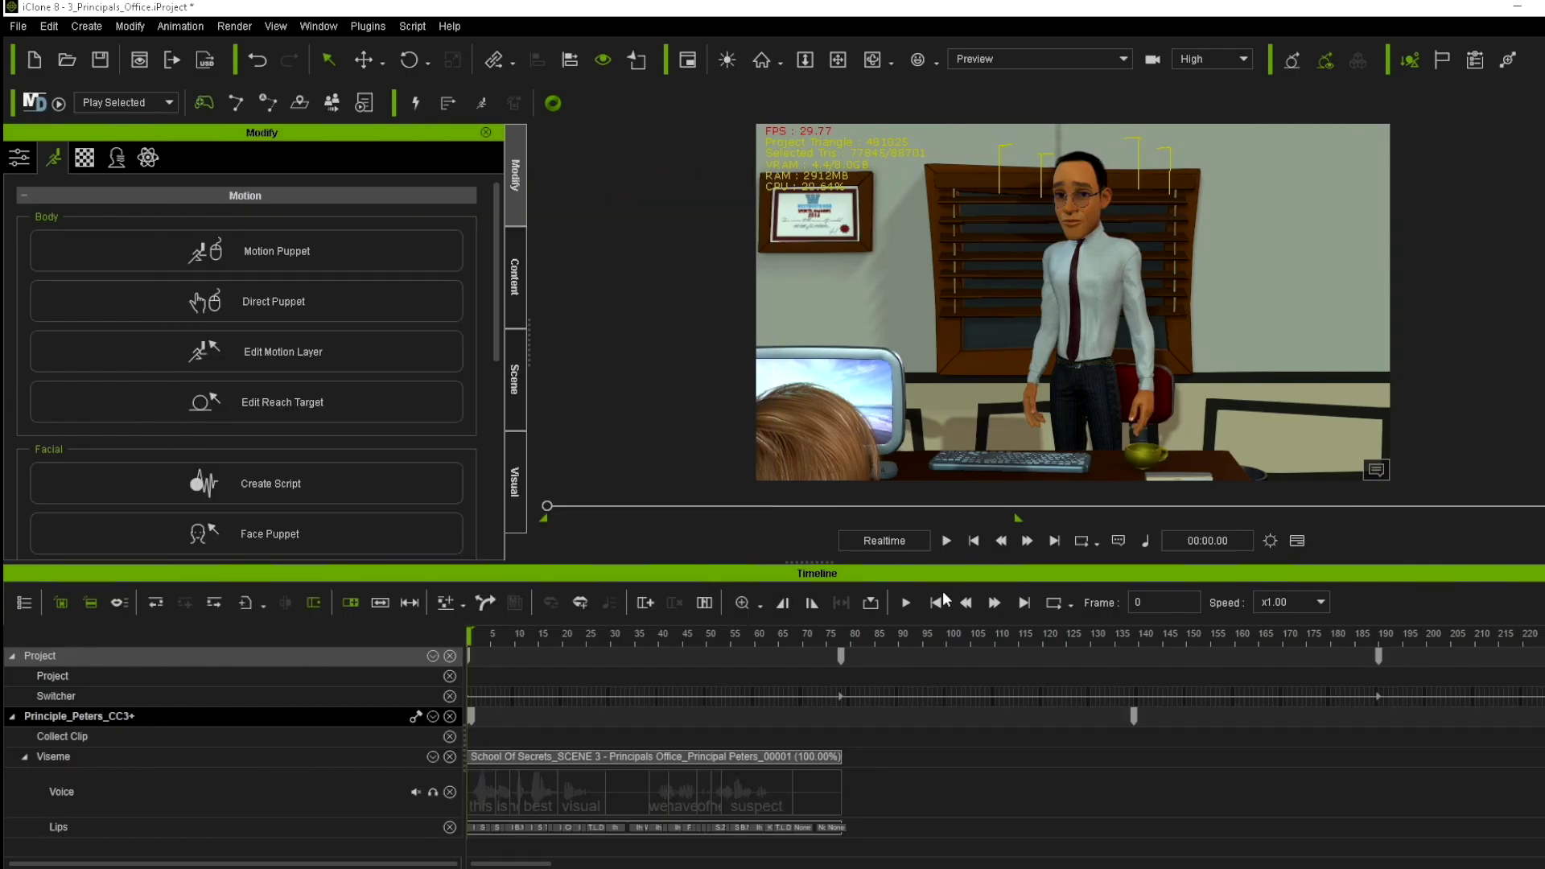
Step: Play back the principal's lip-sync from the start, at the original framing and again closer up
click(949, 541)
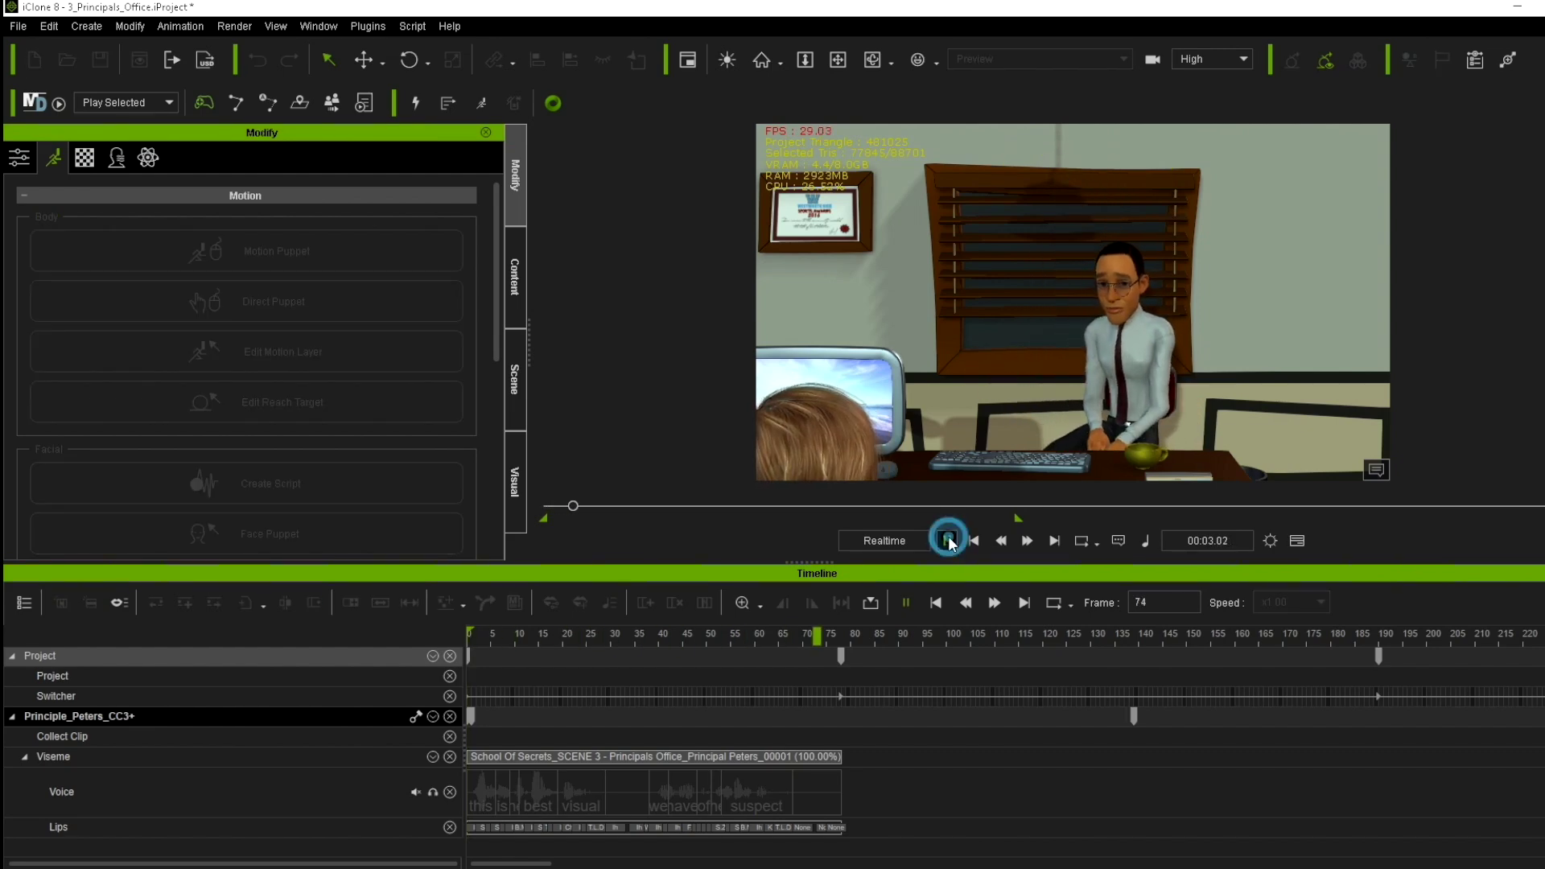
click(486, 636)
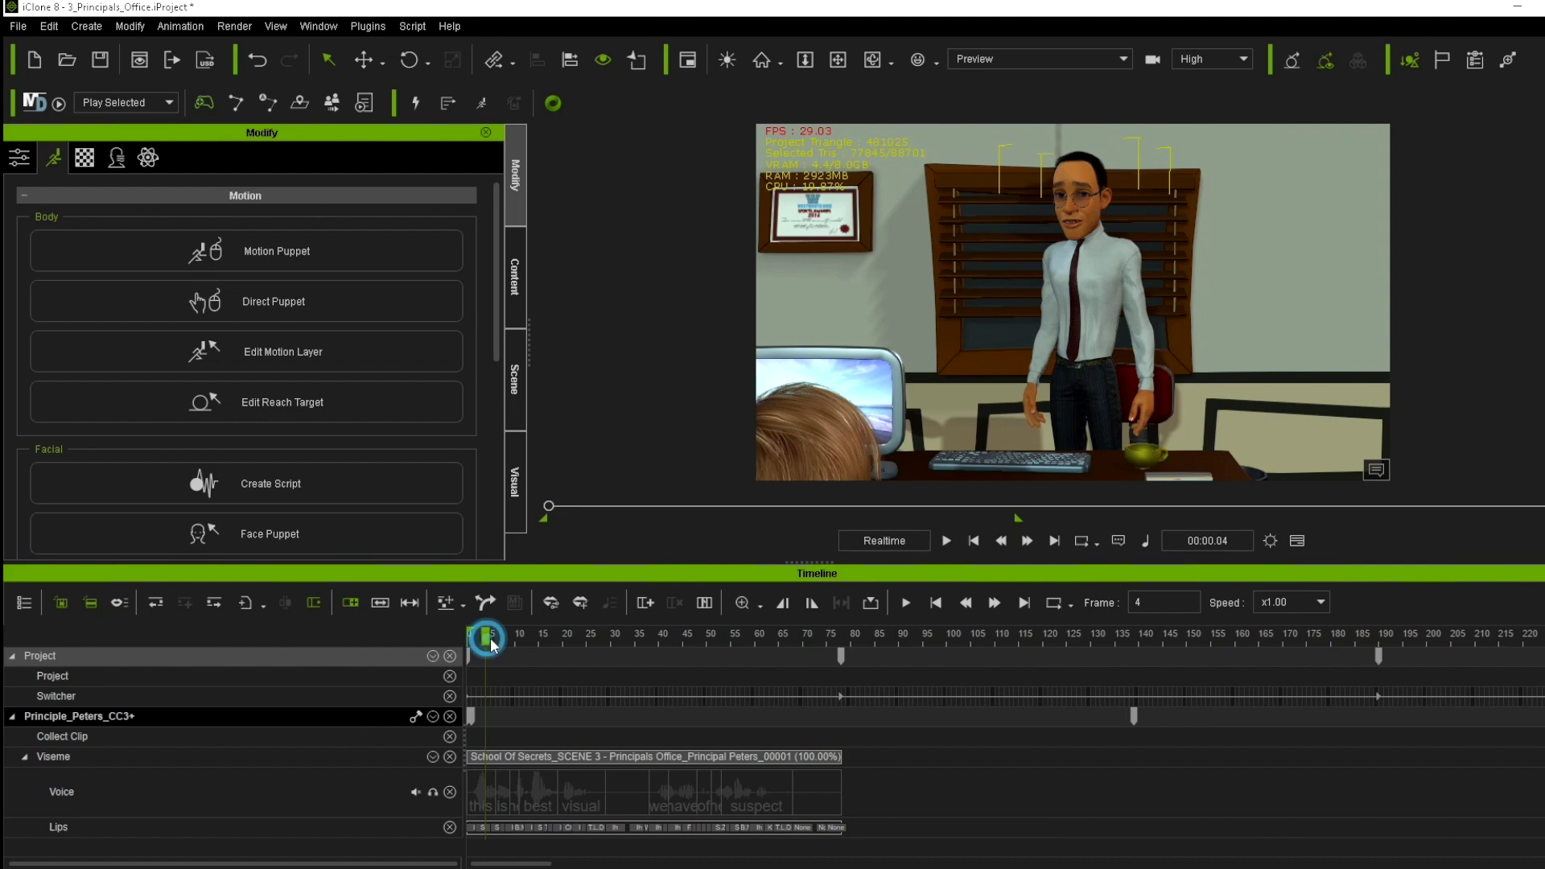
scroll(1017, 371, up, 3)
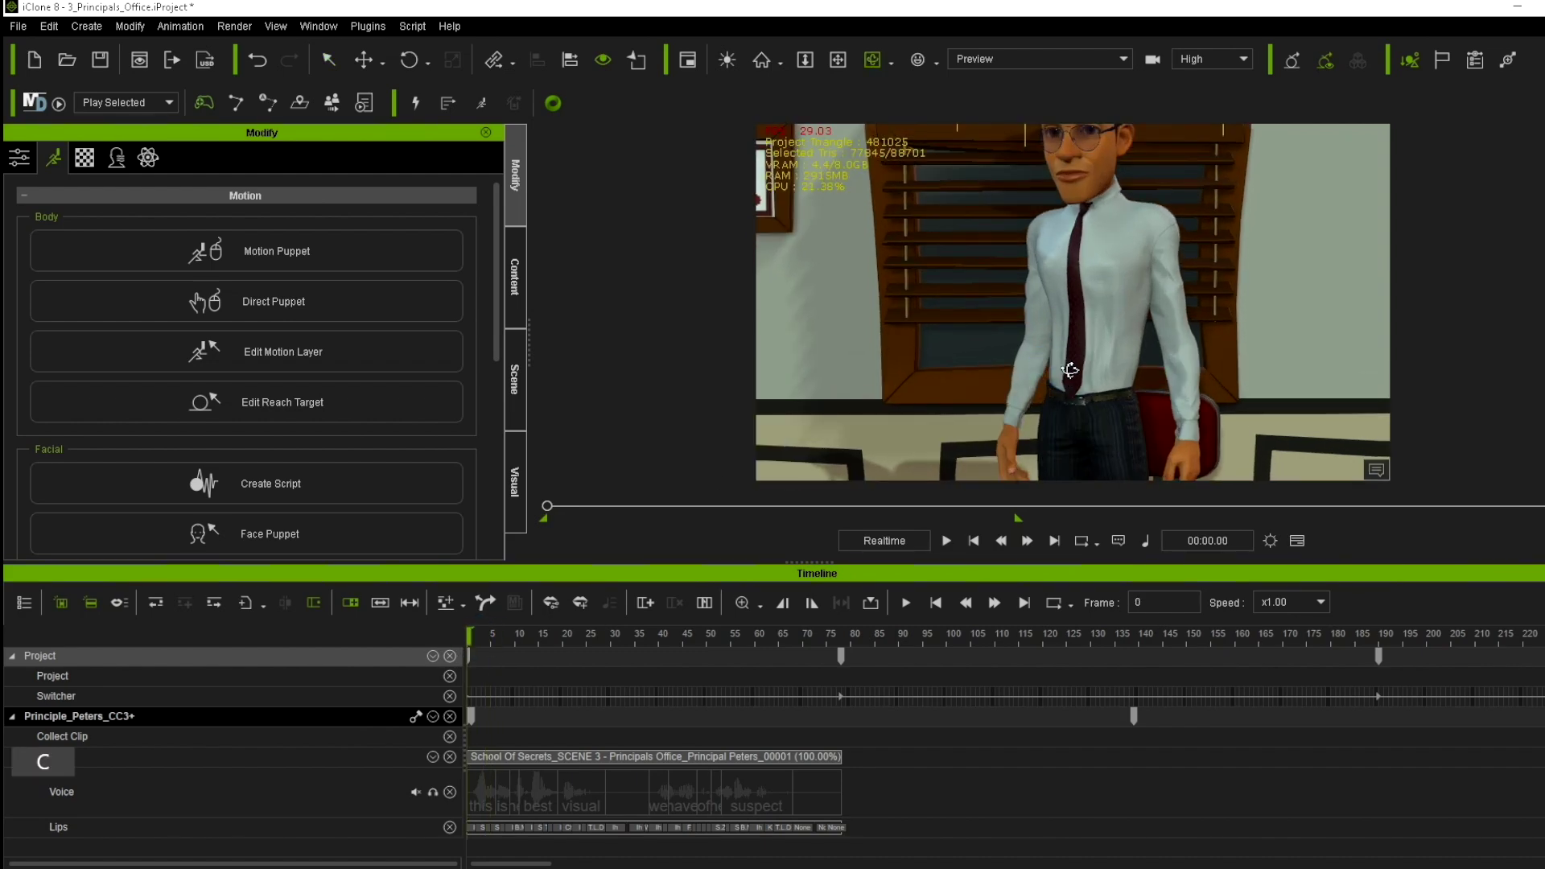
click(948, 541)
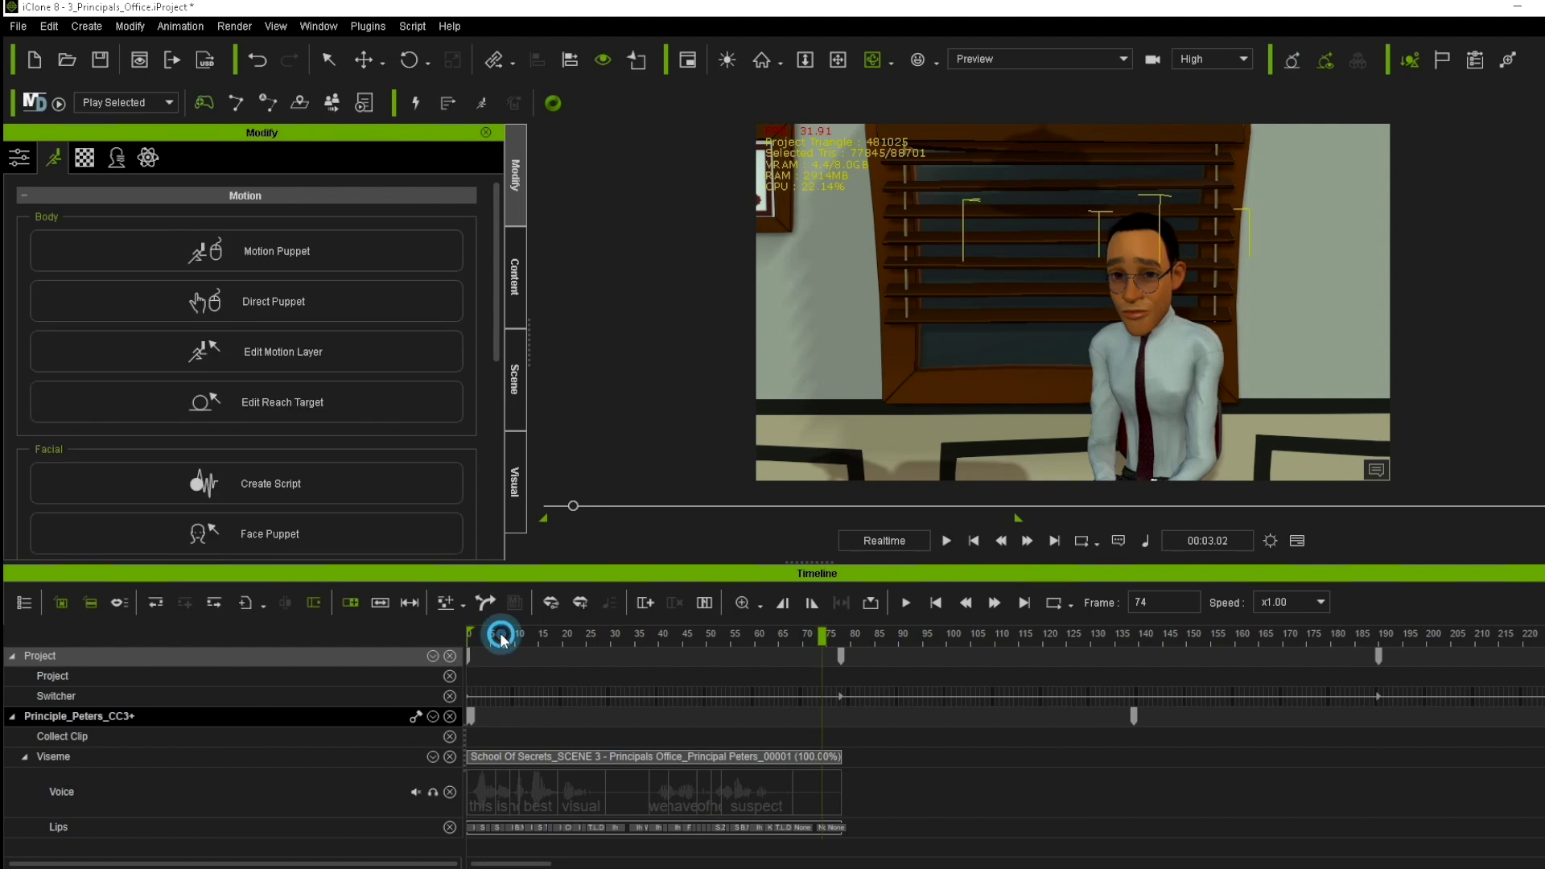
click(950, 541)
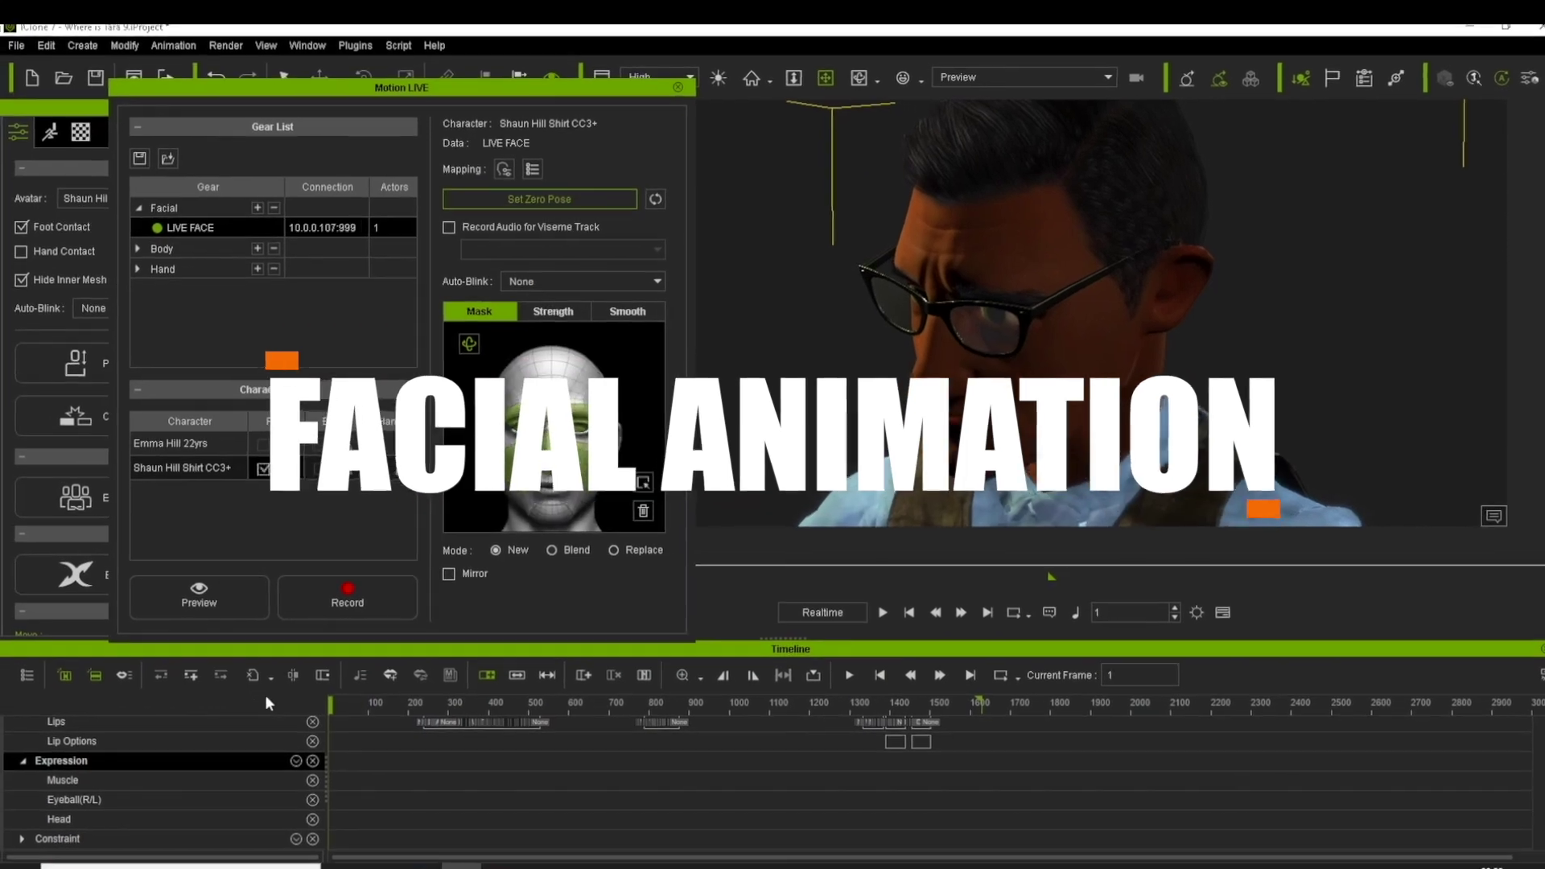
key(space)
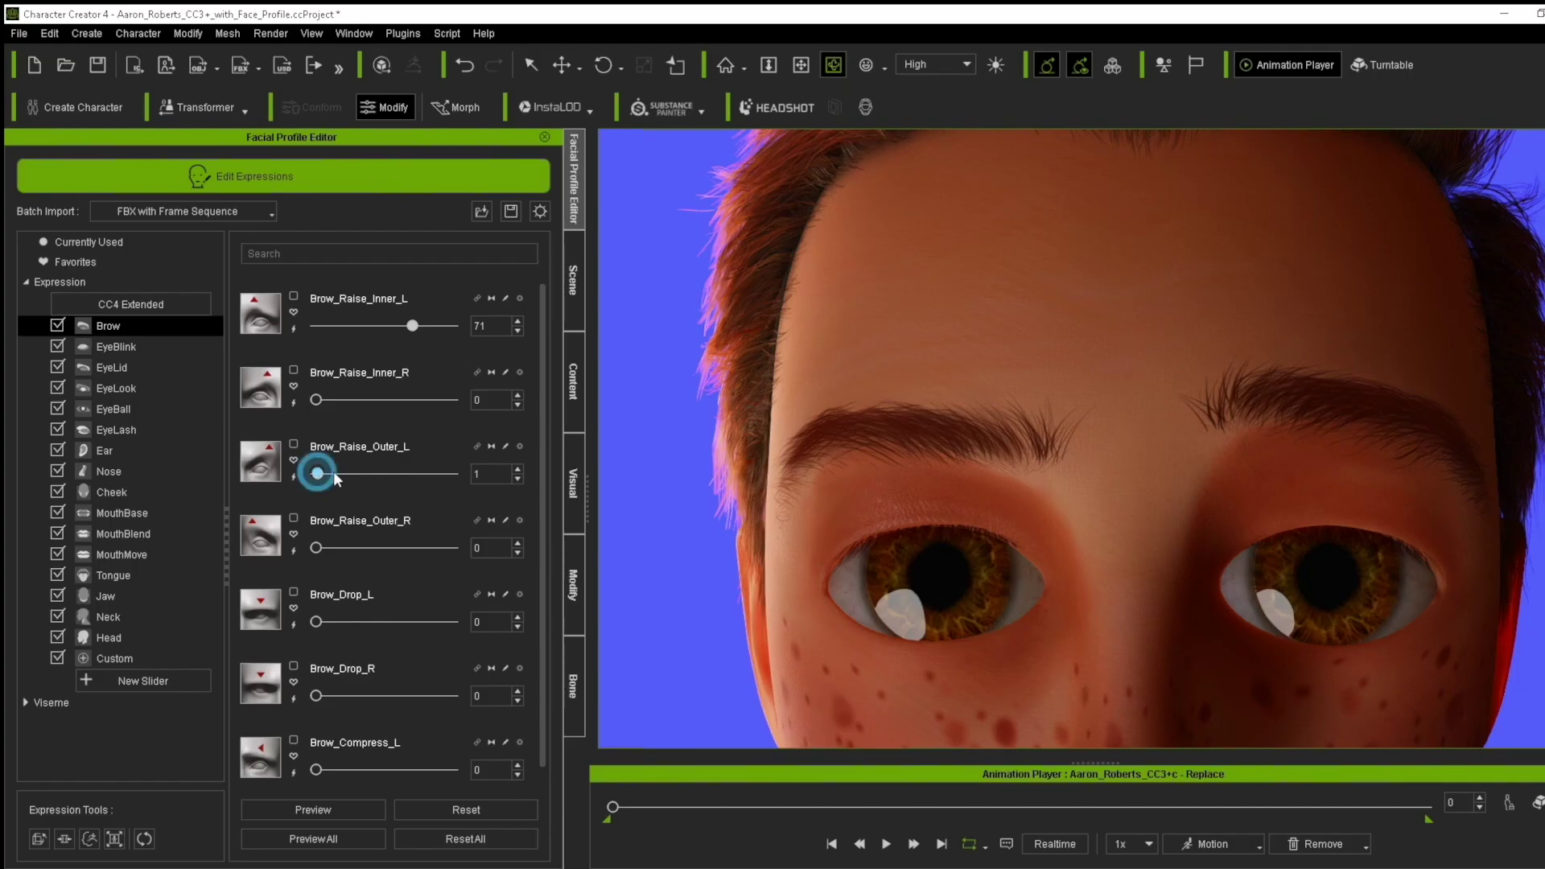
Step: In Character Creator, raise Brow_Raise_Outer_L and RIGHT_UPPER_EYELASH_UP_Set, and enter -100 for TOP_TEETH_DOWN_Set in the Facial Profile Editor
drag(333, 471, 460, 489)
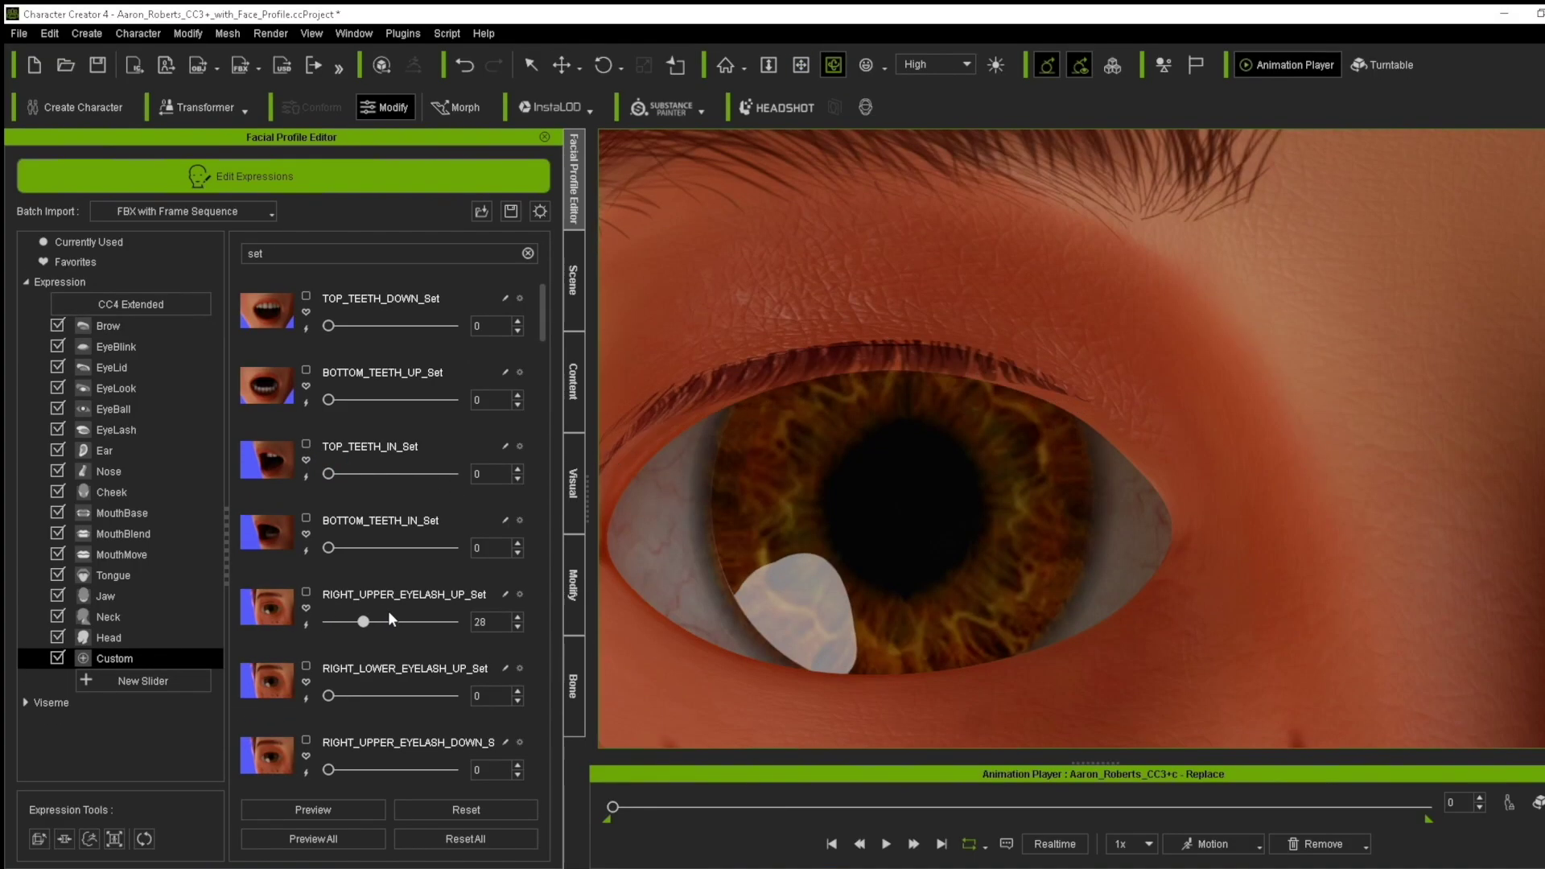
drag(388, 611, 538, 617)
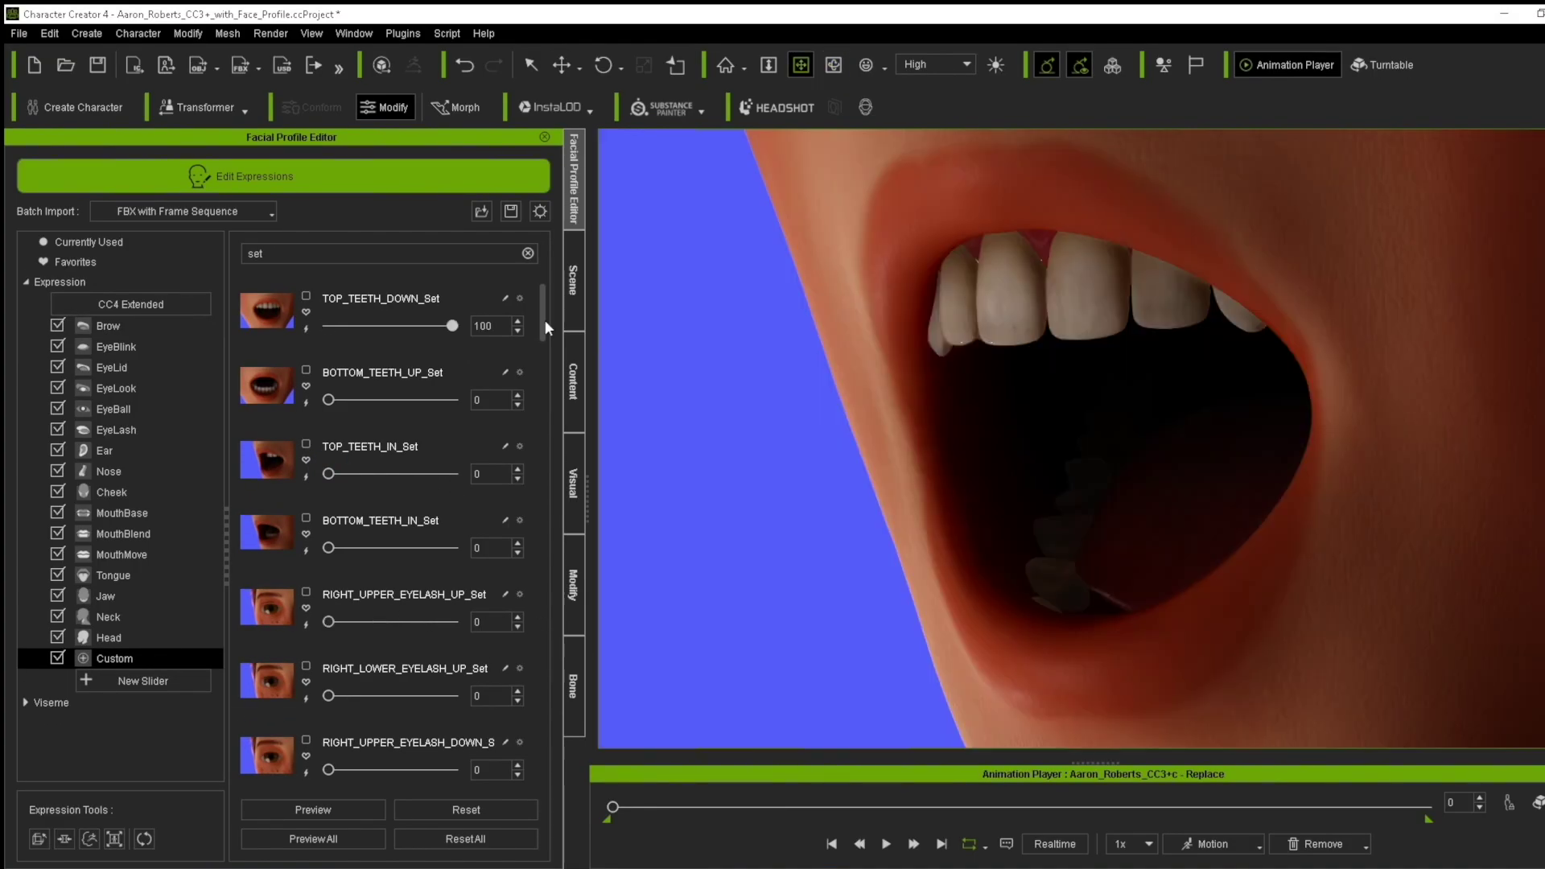
text(-100)
key(Return)
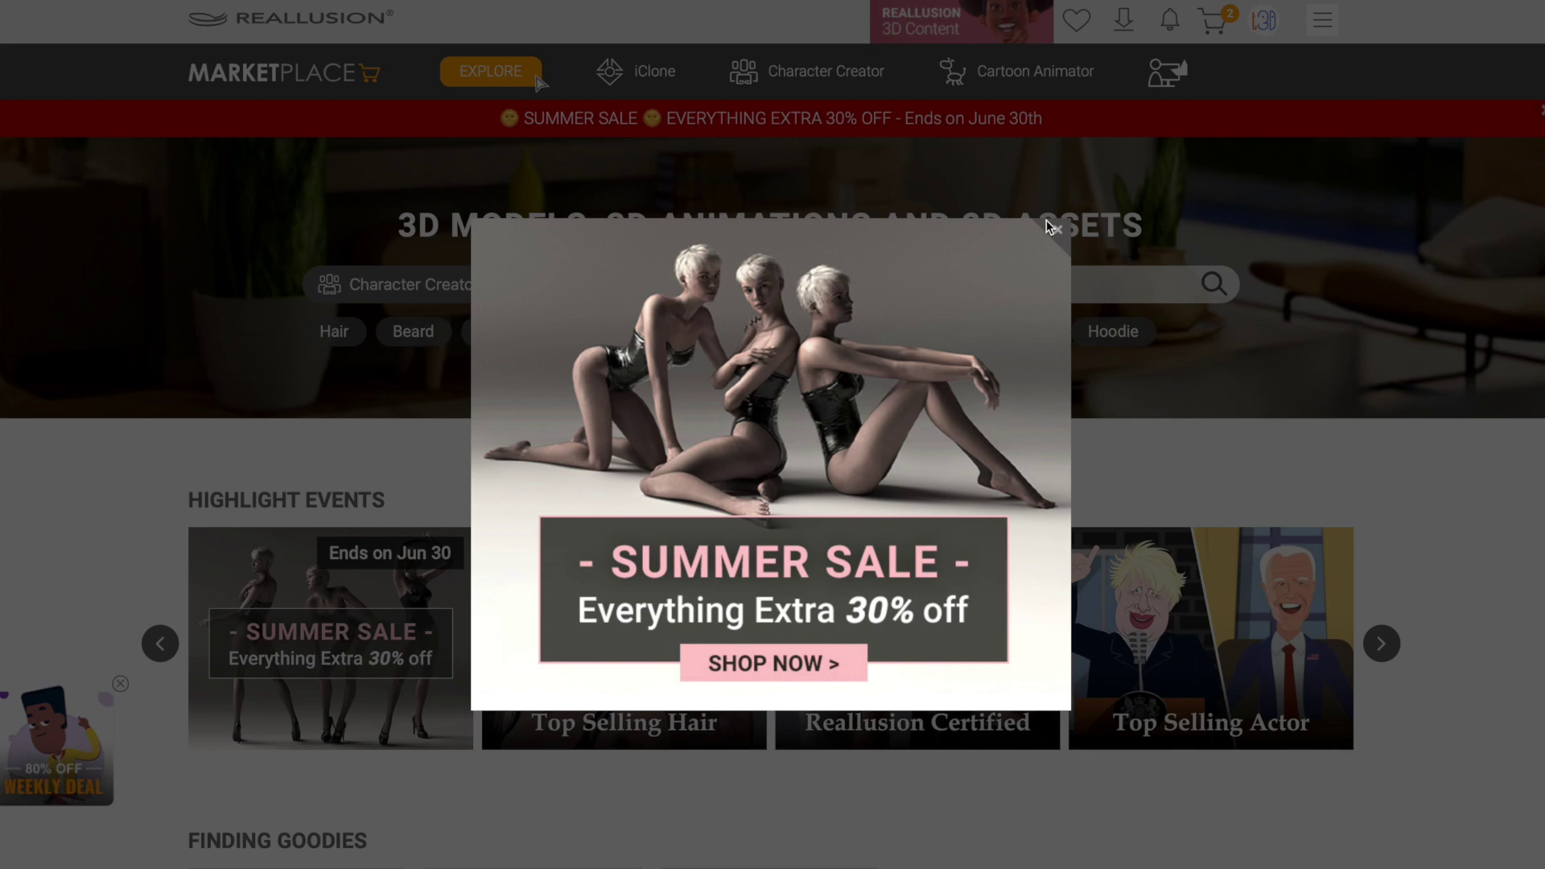
Step: Switch to the Reallusion Marketplace, dismiss the summer sale pop-up and browse the iClone motion listings
click(1051, 225)
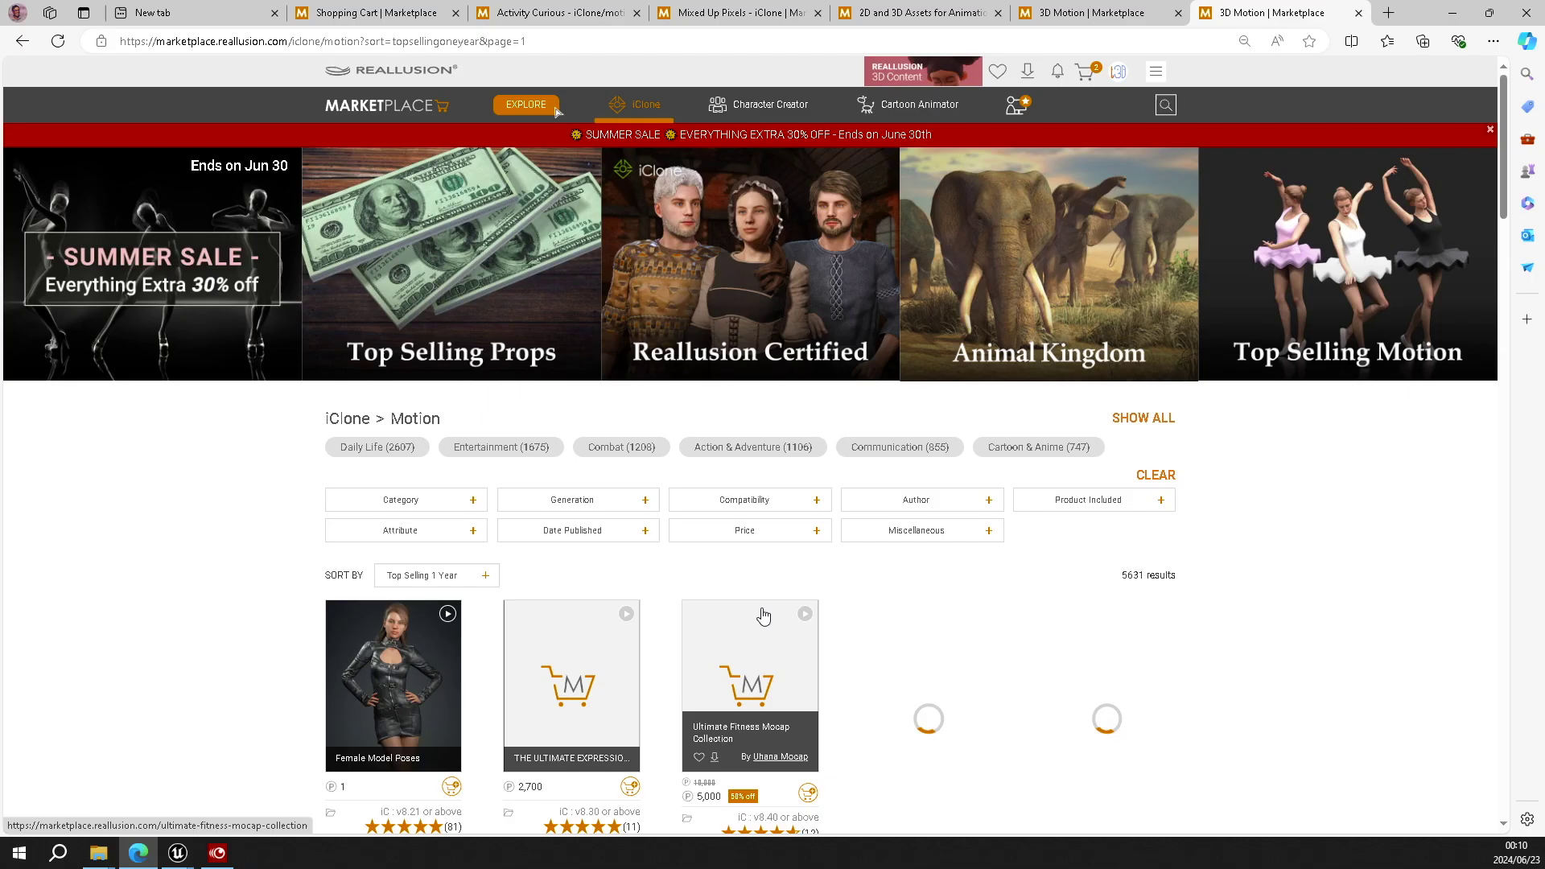
scroll(609, 477, down, 3)
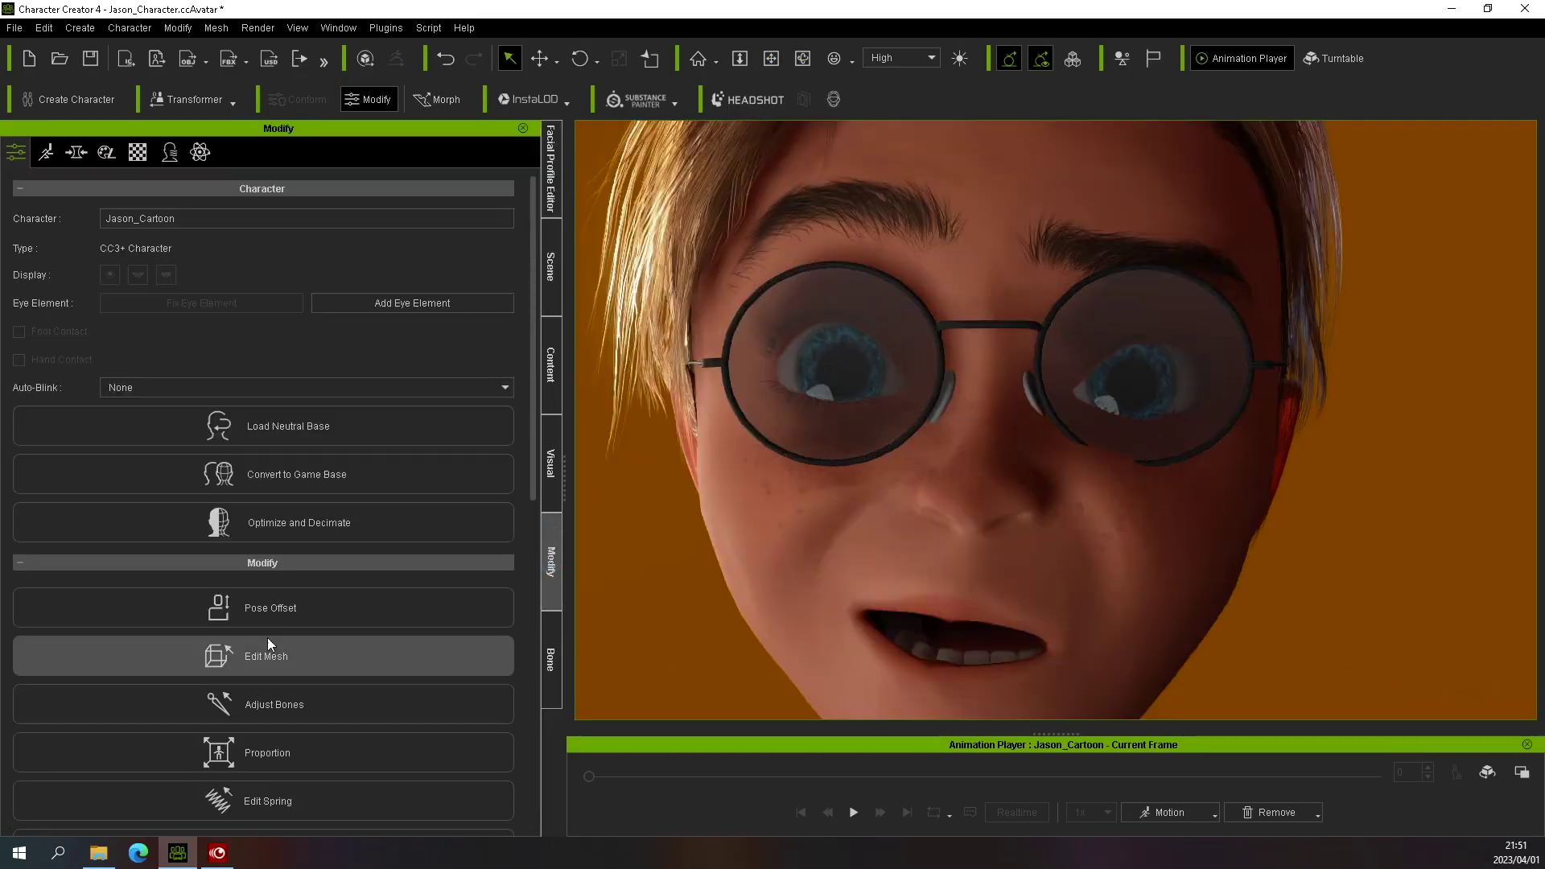
click(268, 644)
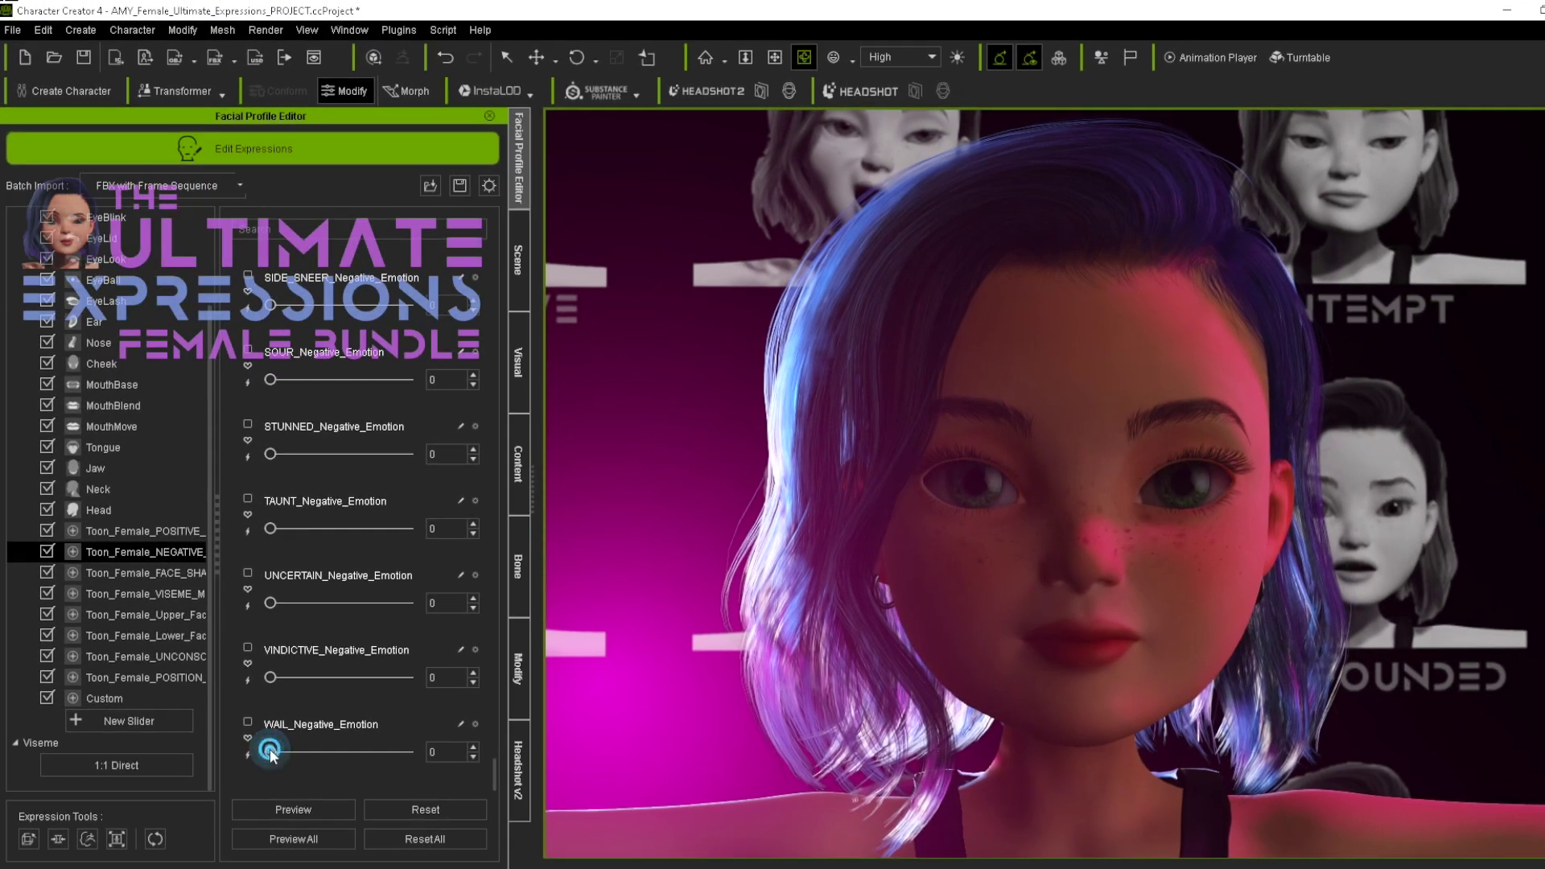
Step: In Character Creator, try the female character's negative emotion sliders, raising DUBIOUS_Negative_Emotion to about 39
mouse_move(270, 751)
mouse_down()
mouse_move(460, 750)
mouse_move(270, 752)
mouse_up()
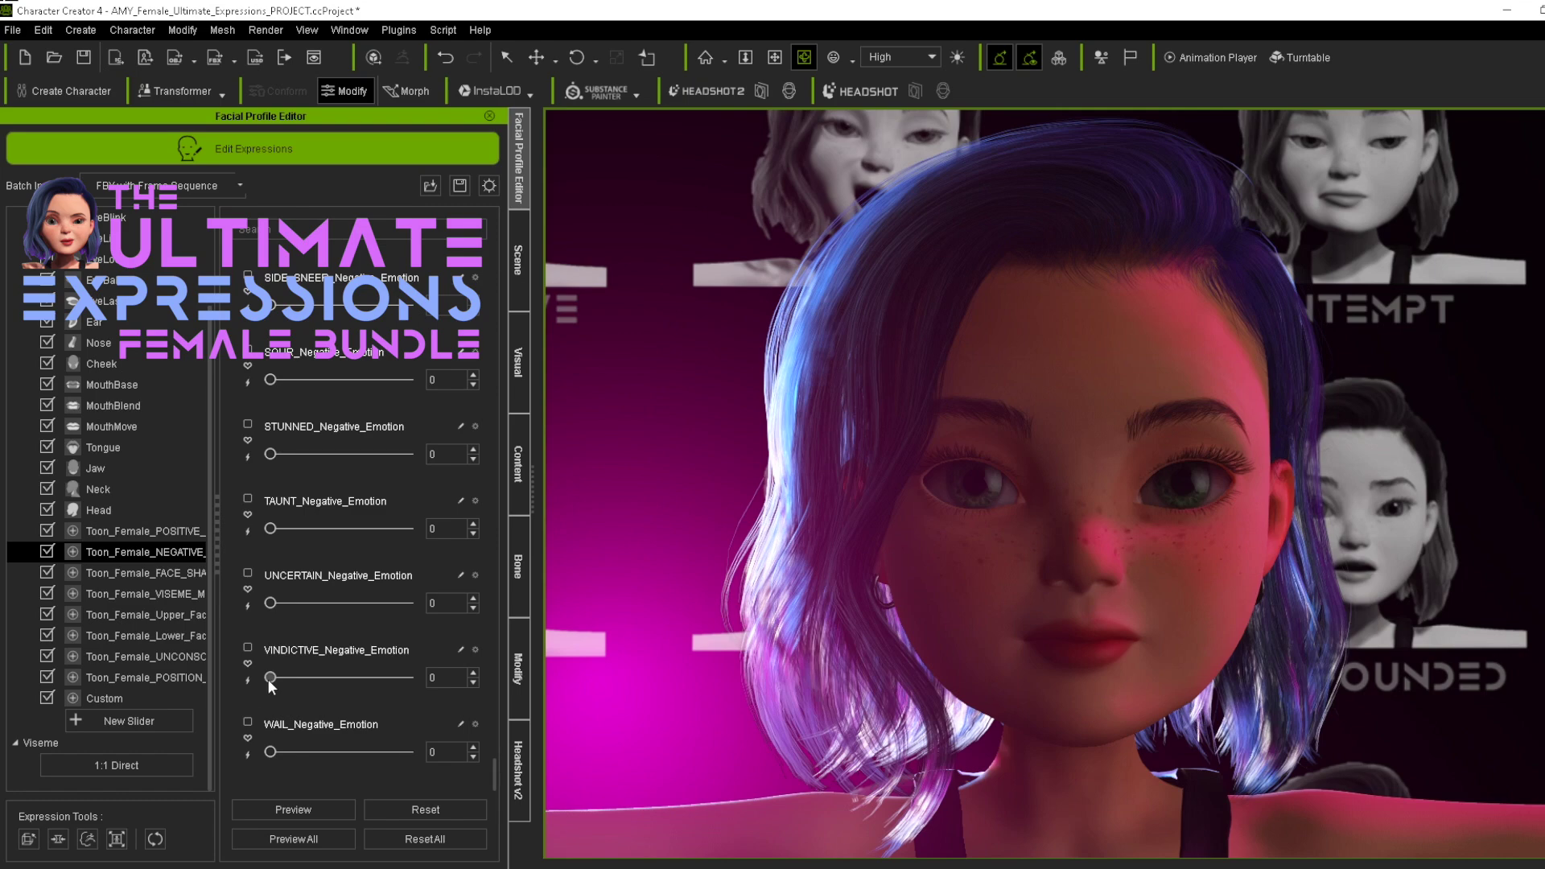
drag(271, 651, 340, 649)
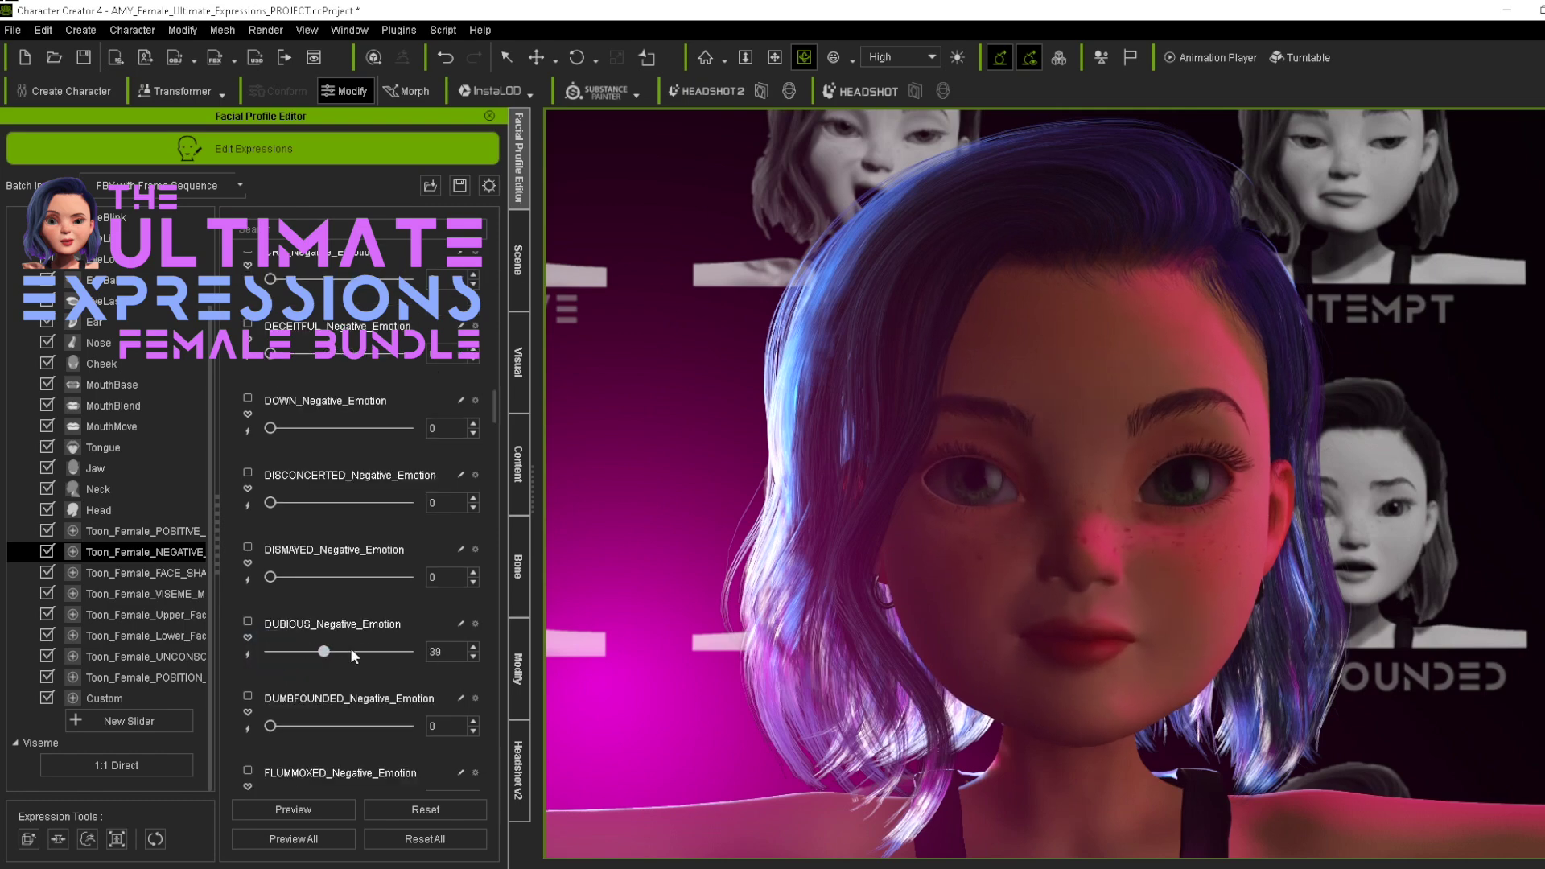
scroll(325, 693, down, 3)
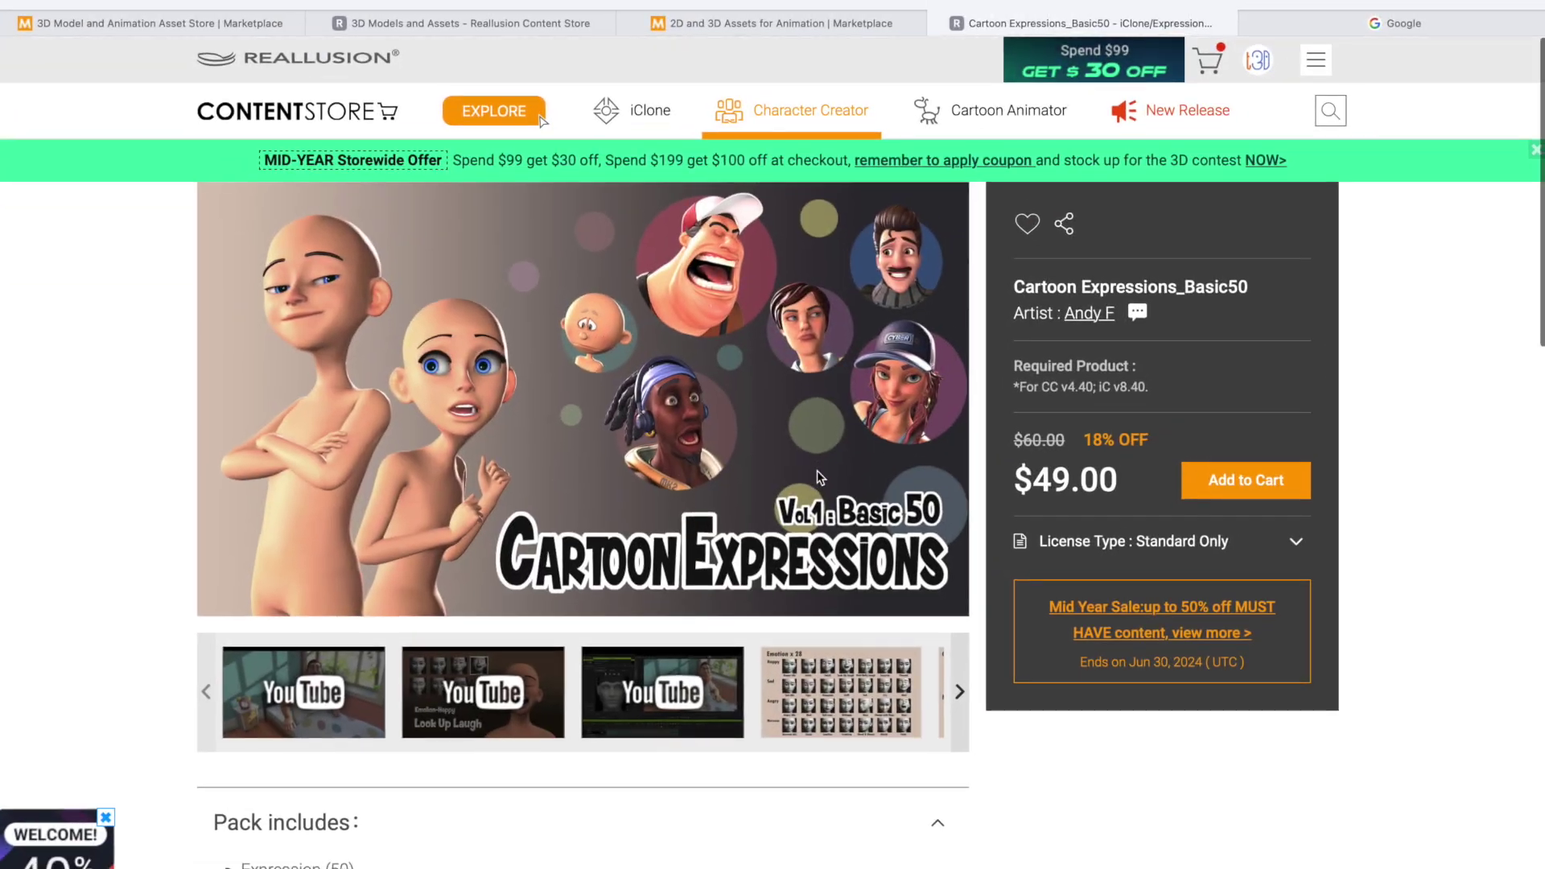
Step: Open the first preview video on the Cartoon Expressions_Basic50 store page
click(320, 697)
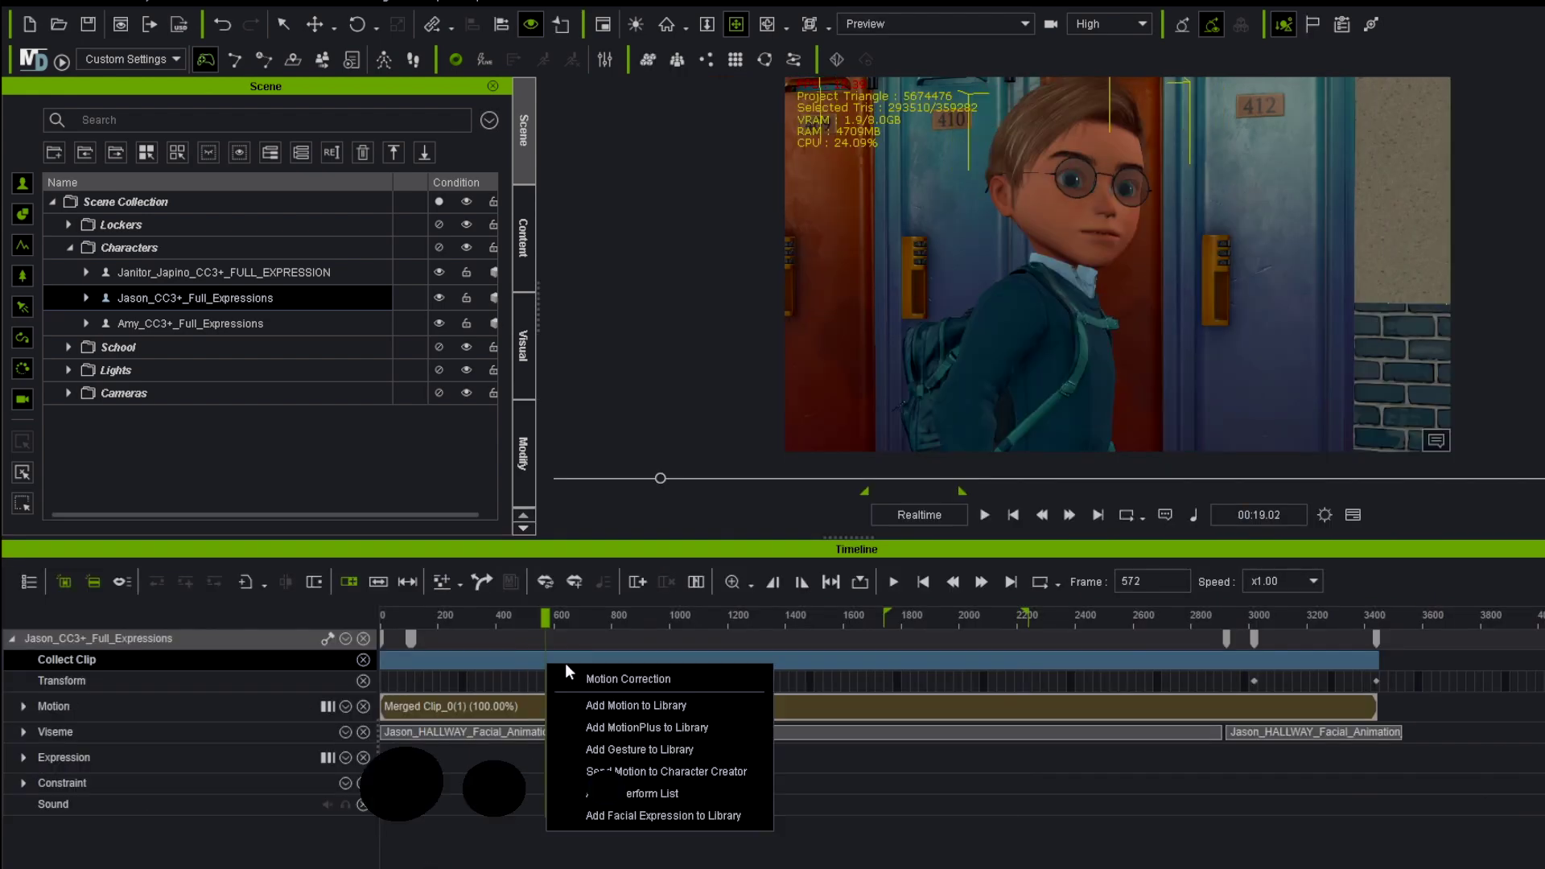
Step: In iClone, save Jason's collected hallway clip as a MotionPlus file named JASON_IN_Hallway_No_Expressions
click(588, 662)
text(JAs)
key(BackSpace)
text(SON_IN_Hallway_No_Expressions)
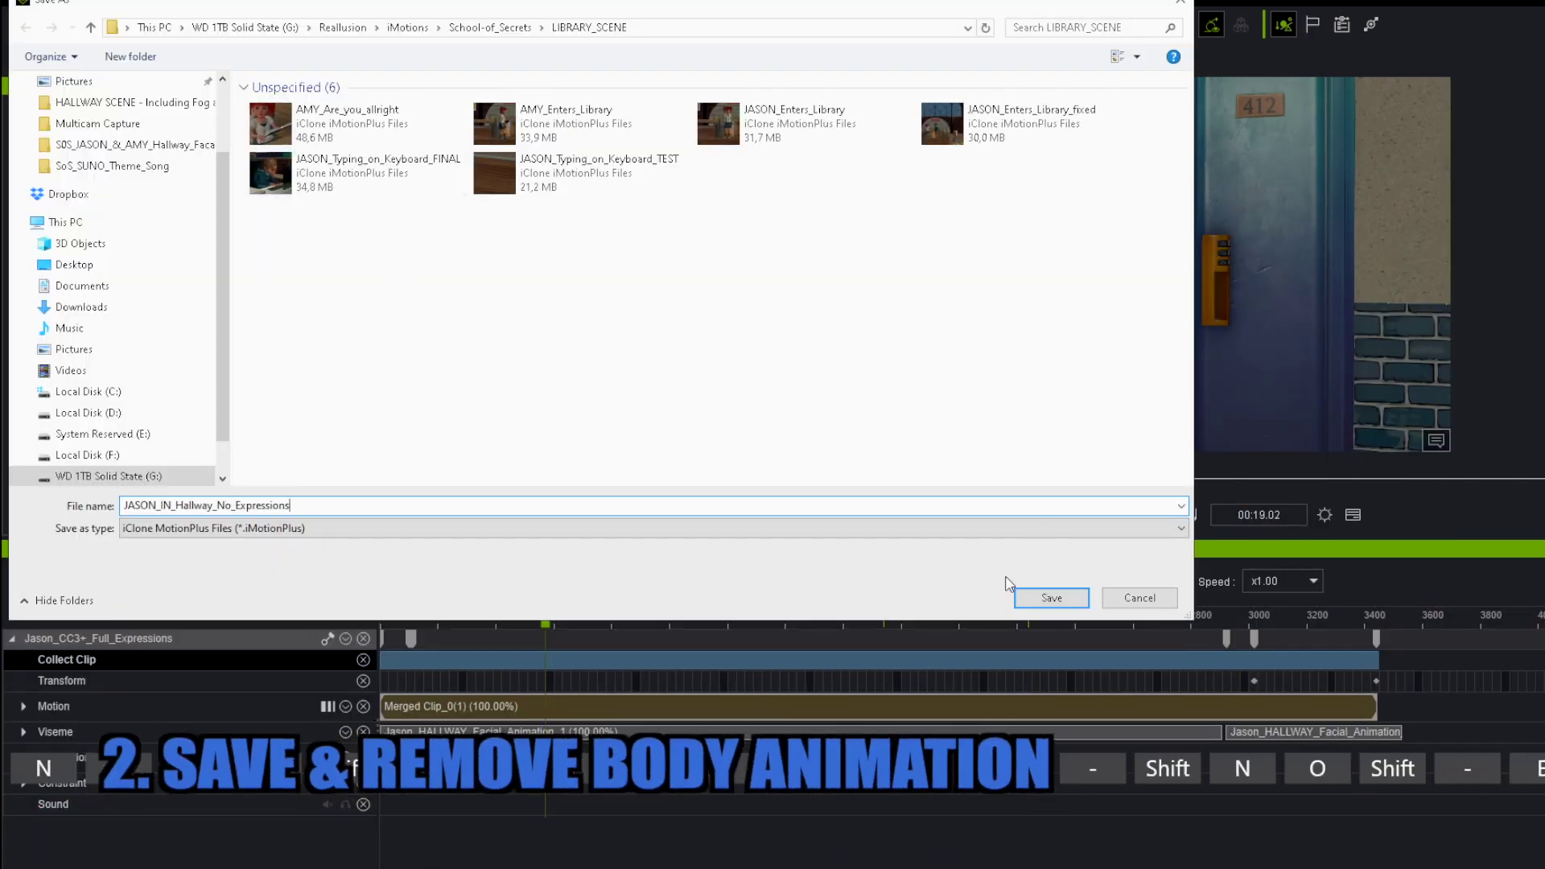
click(1048, 598)
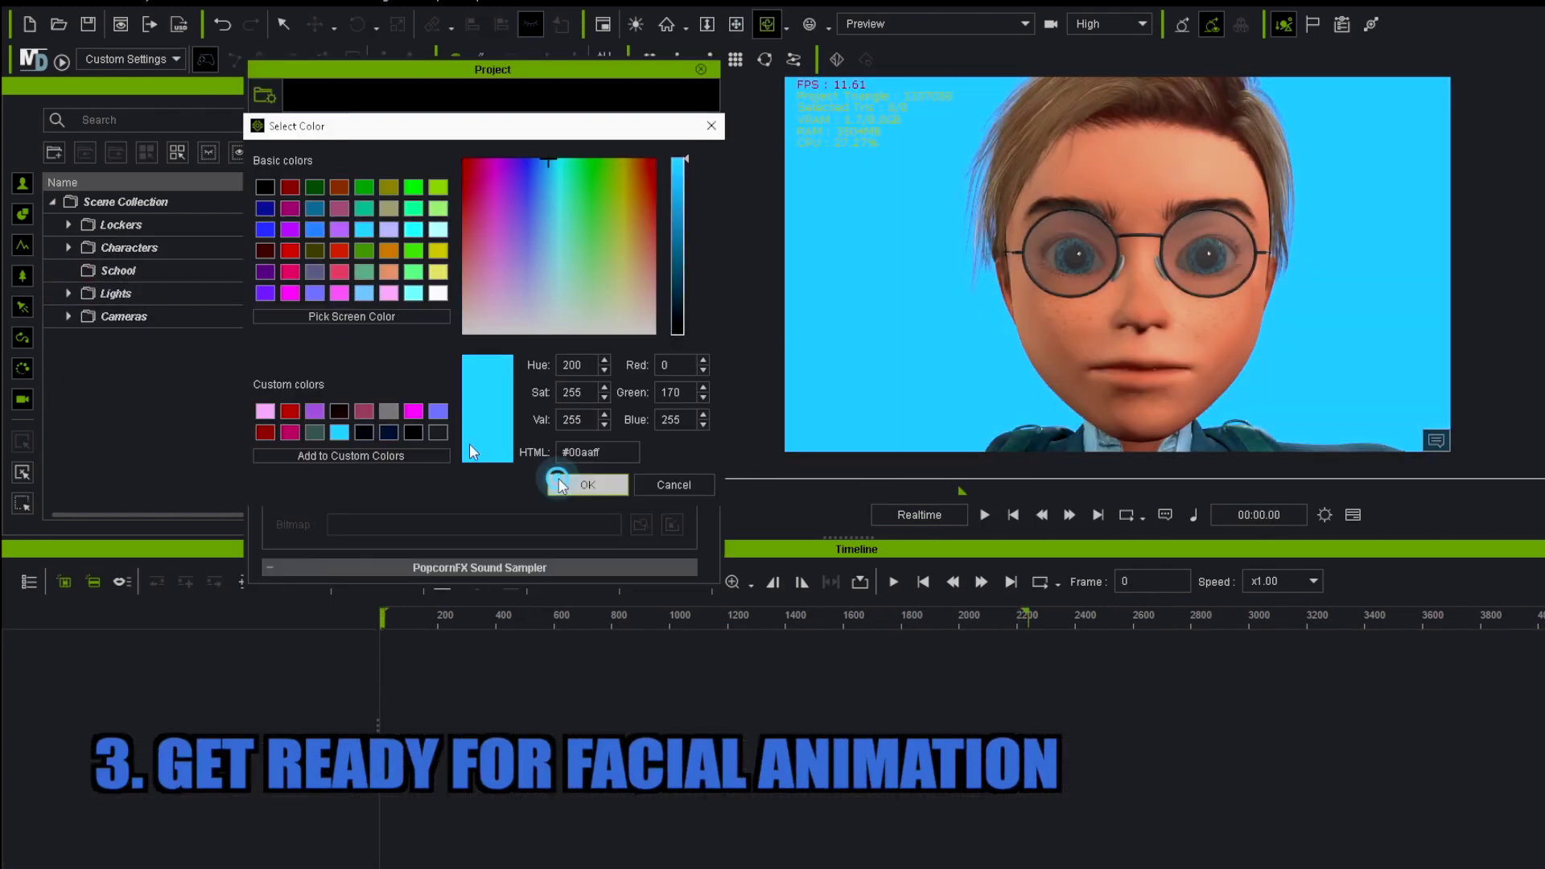
Step: Set the project's 2D background colour to #00aaff and play the character's talking animation in a wider framing
click(568, 482)
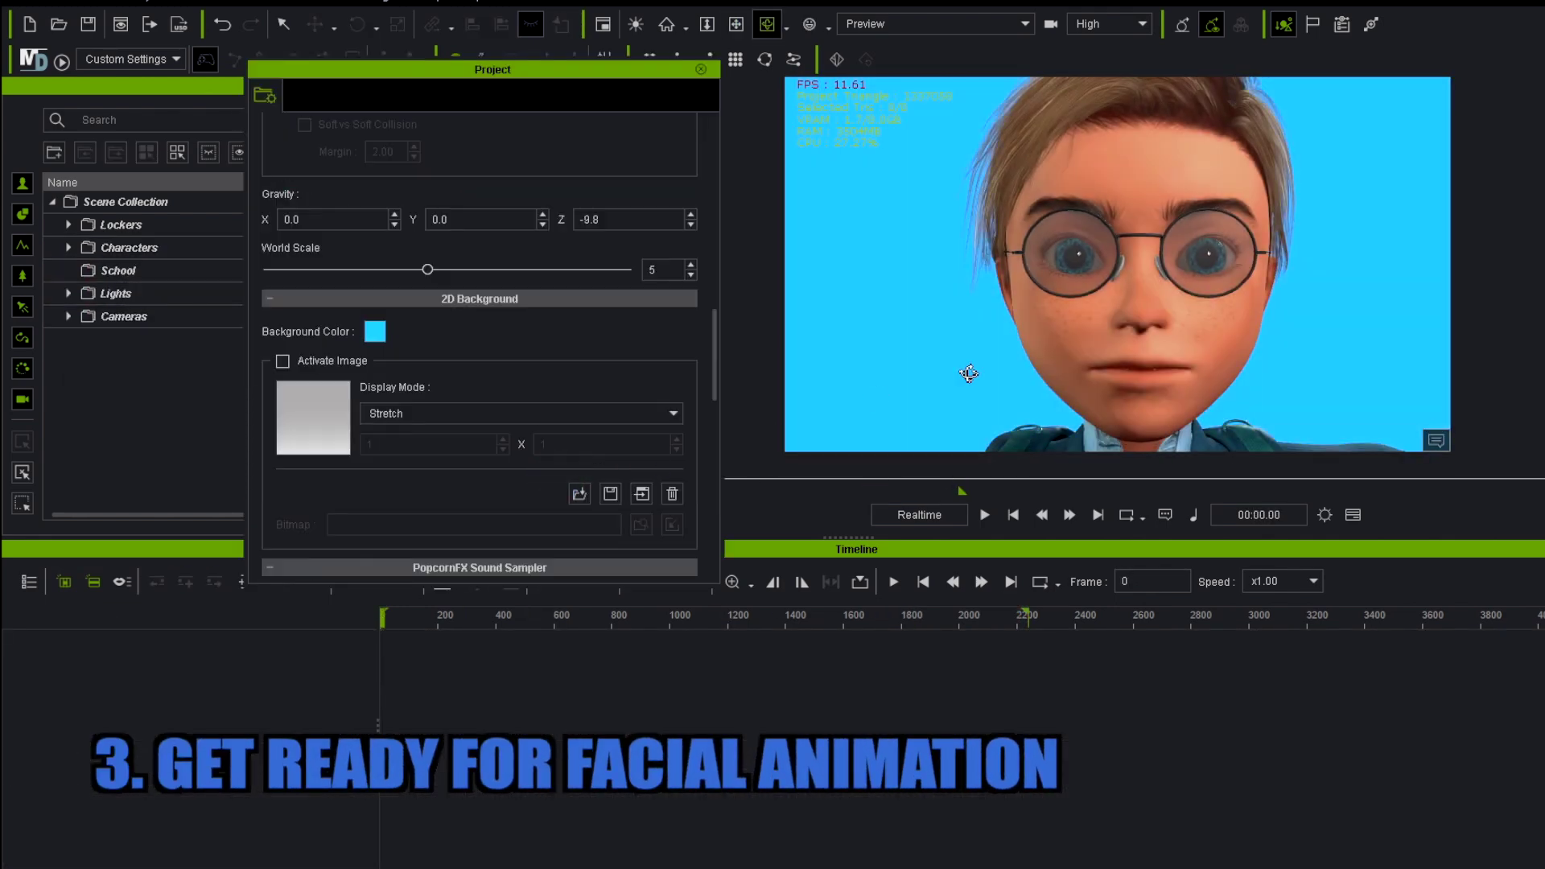
scroll(995, 366, down, 3)
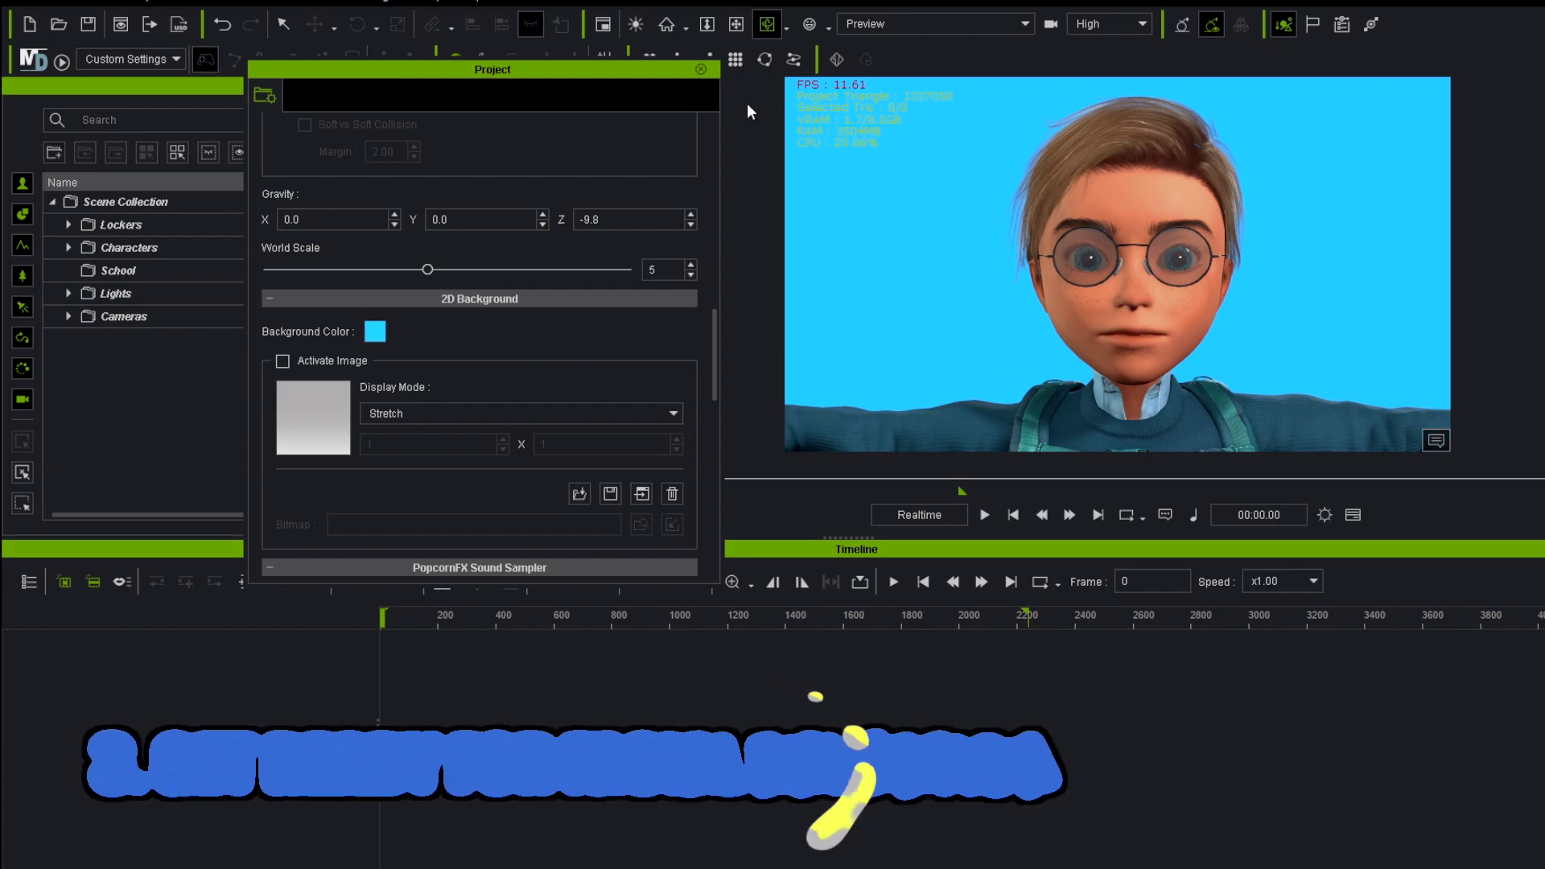
click(980, 515)
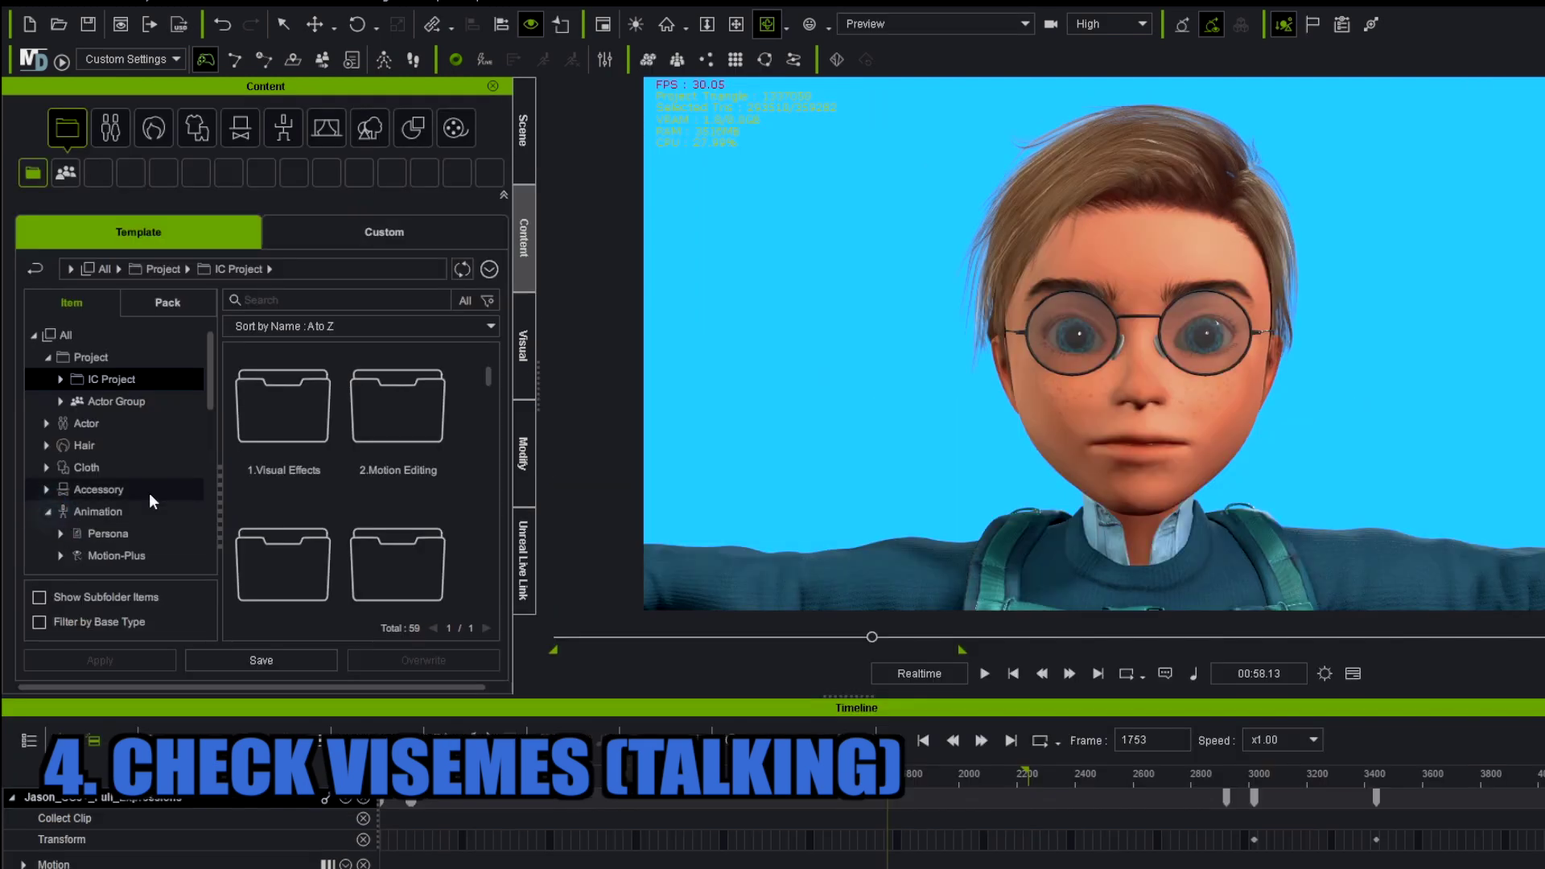
Step: Open the Normal folder of the Cartoon Expressions_Basic50 pack in the animation expression library
scroll(151, 501, down, 3)
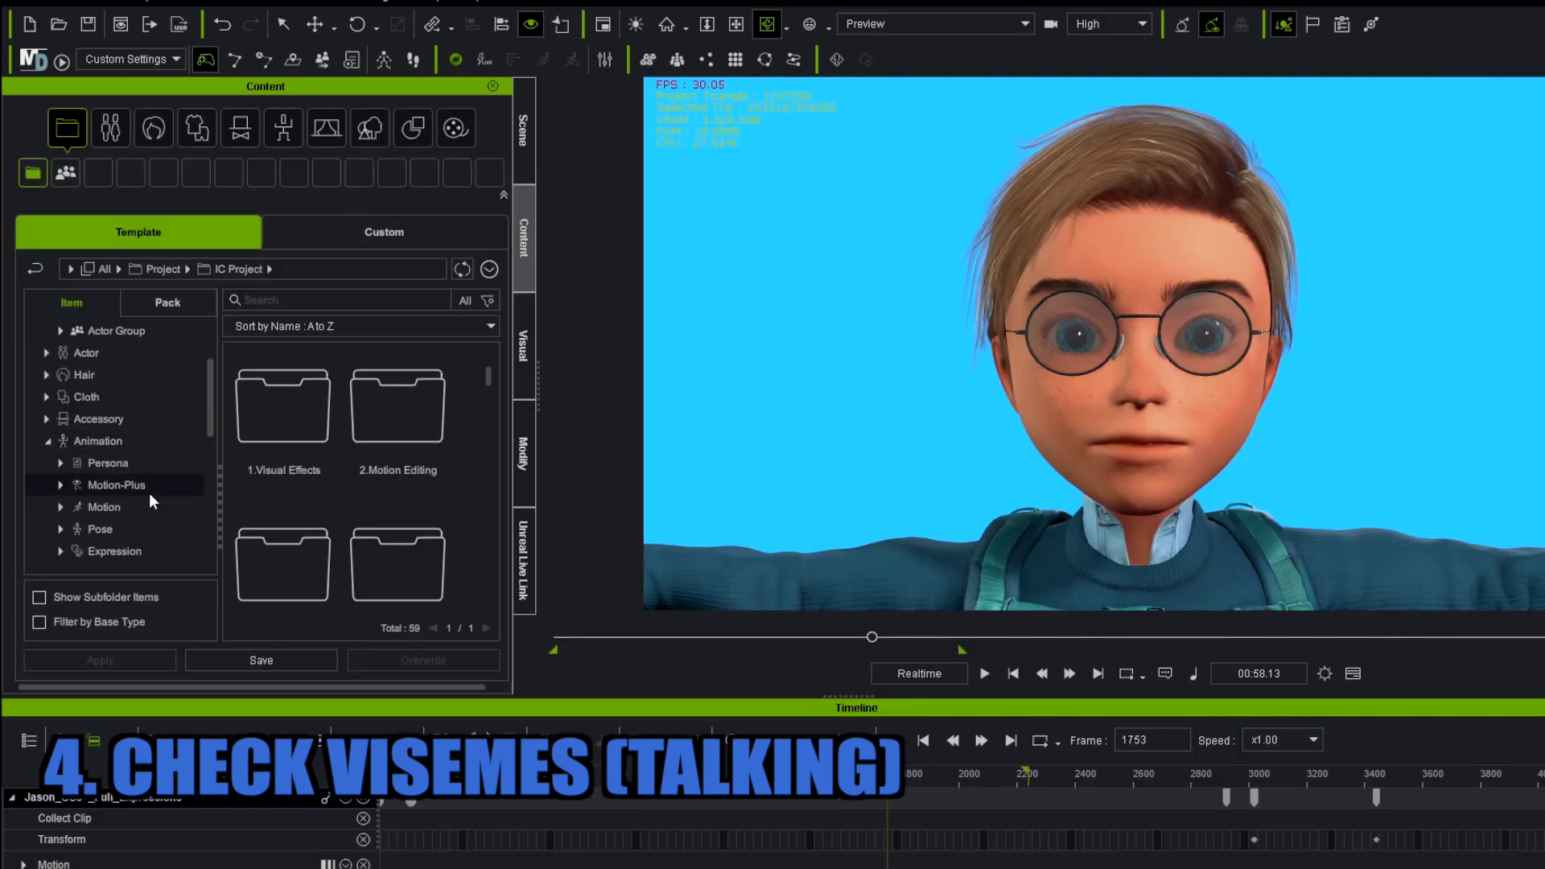
click(129, 551)
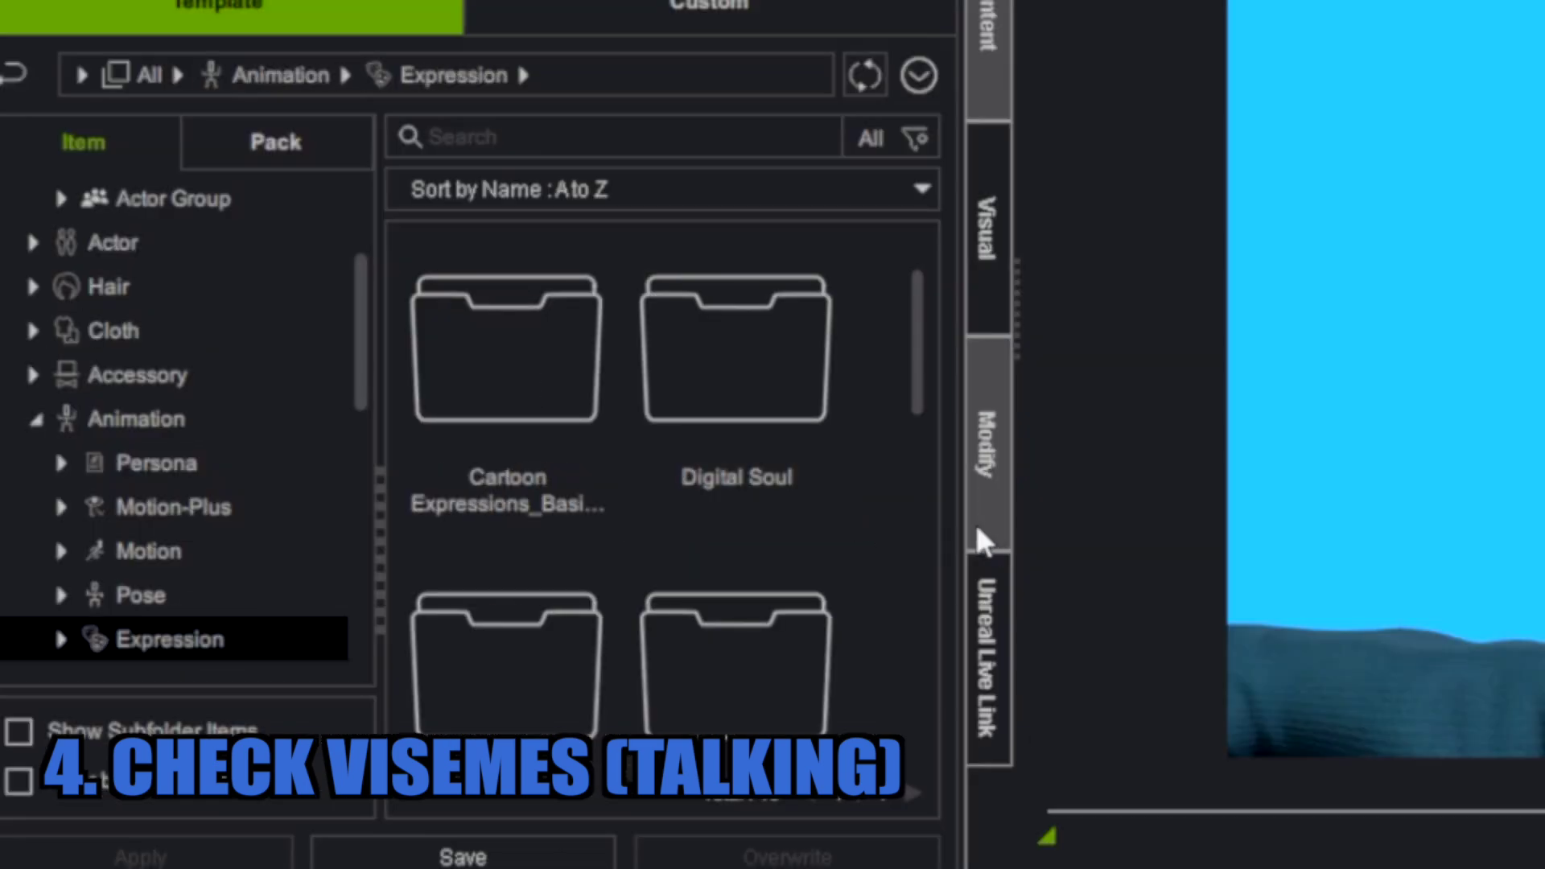
click(507, 379)
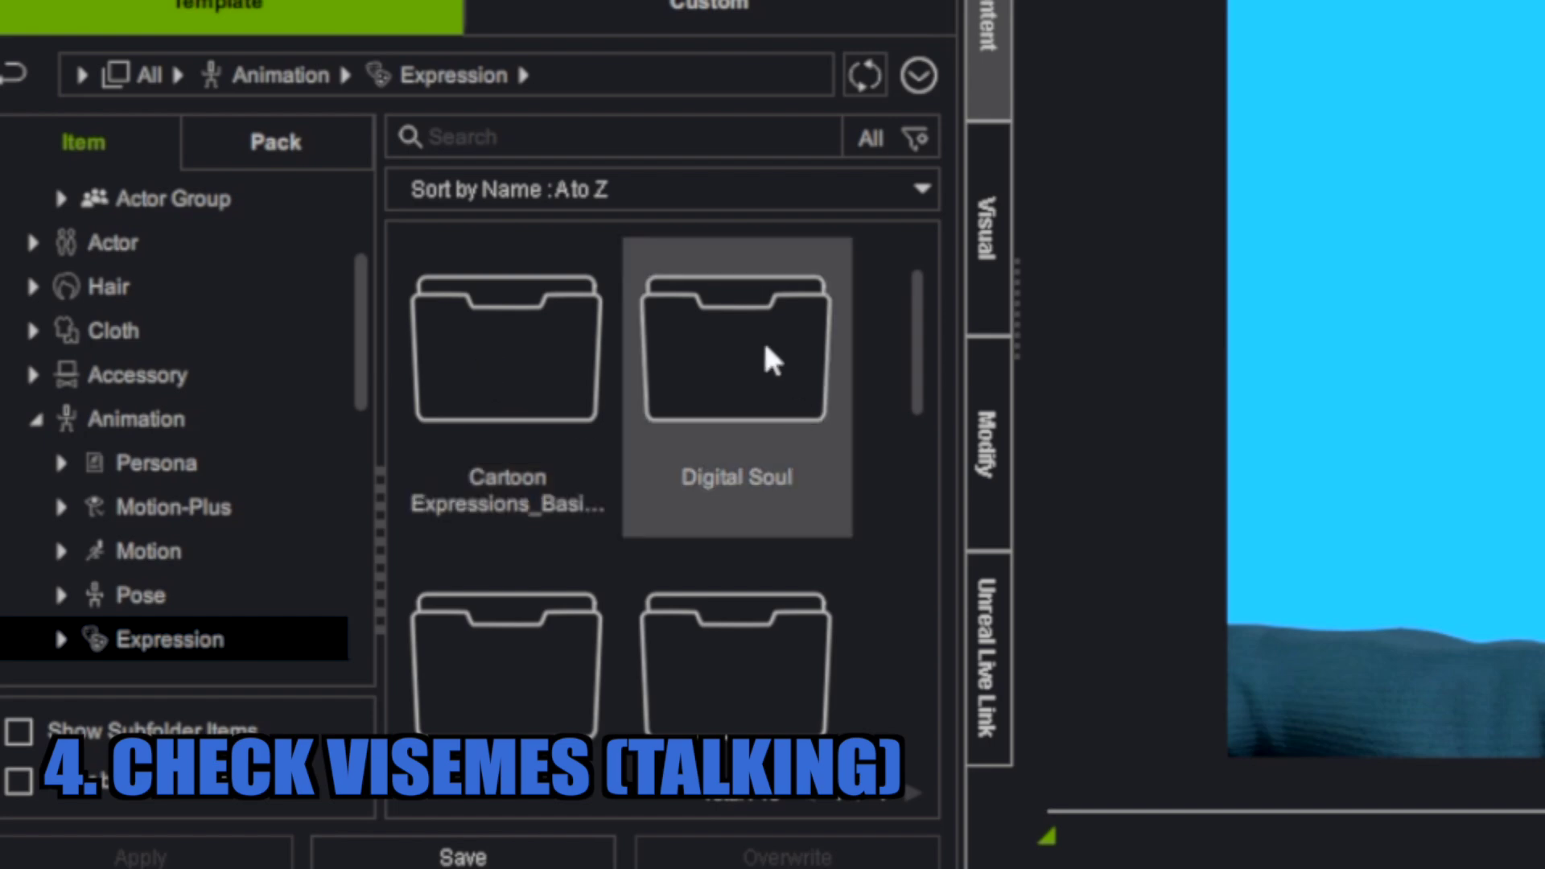
click(476, 379)
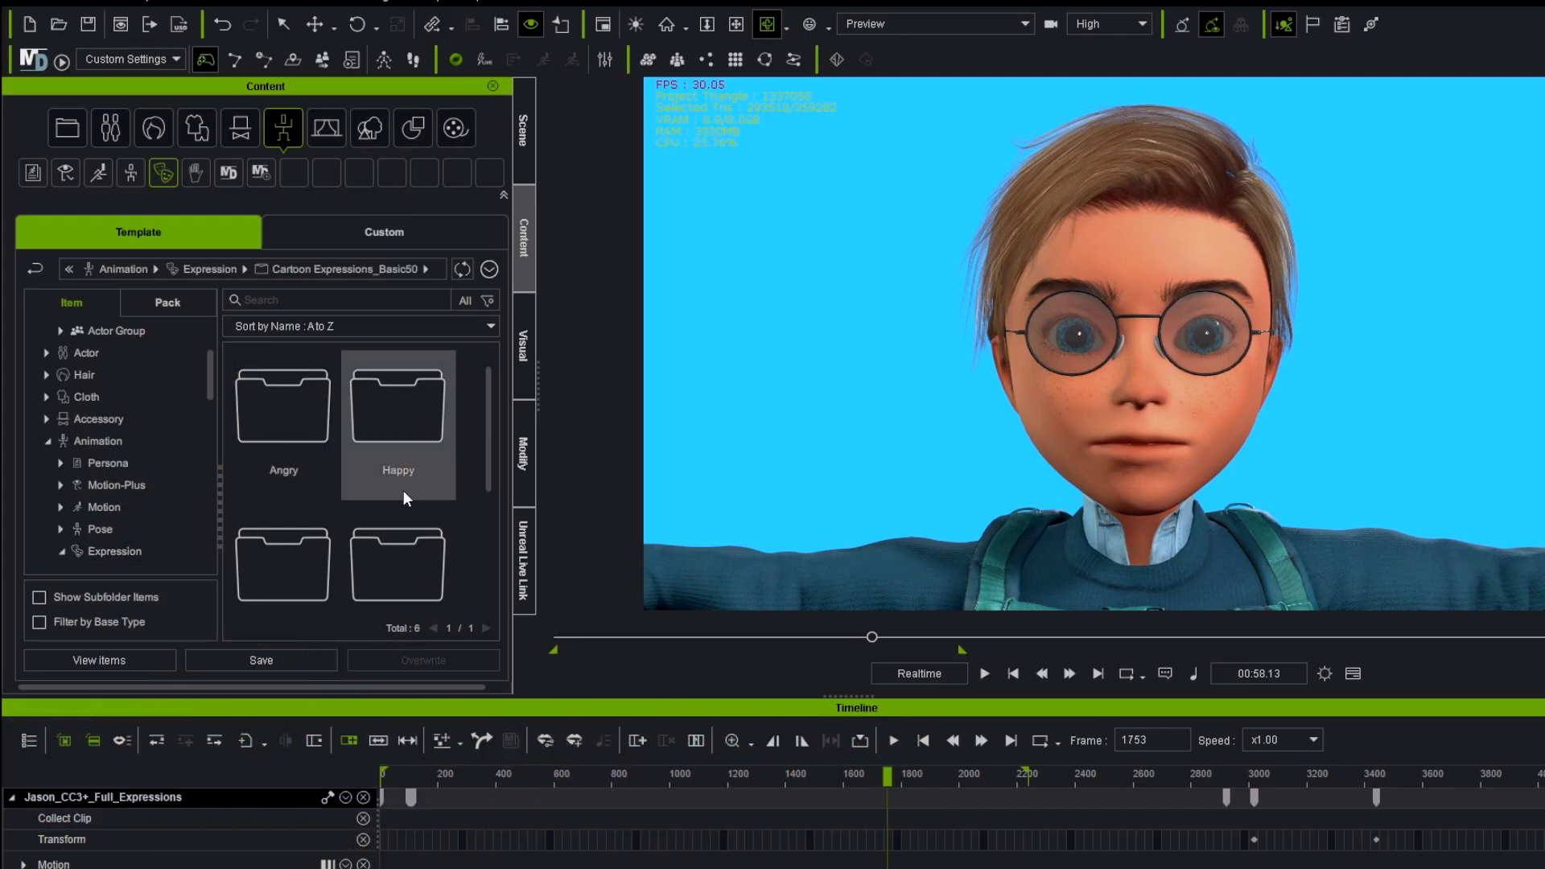
scroll(405, 495, down, 3)
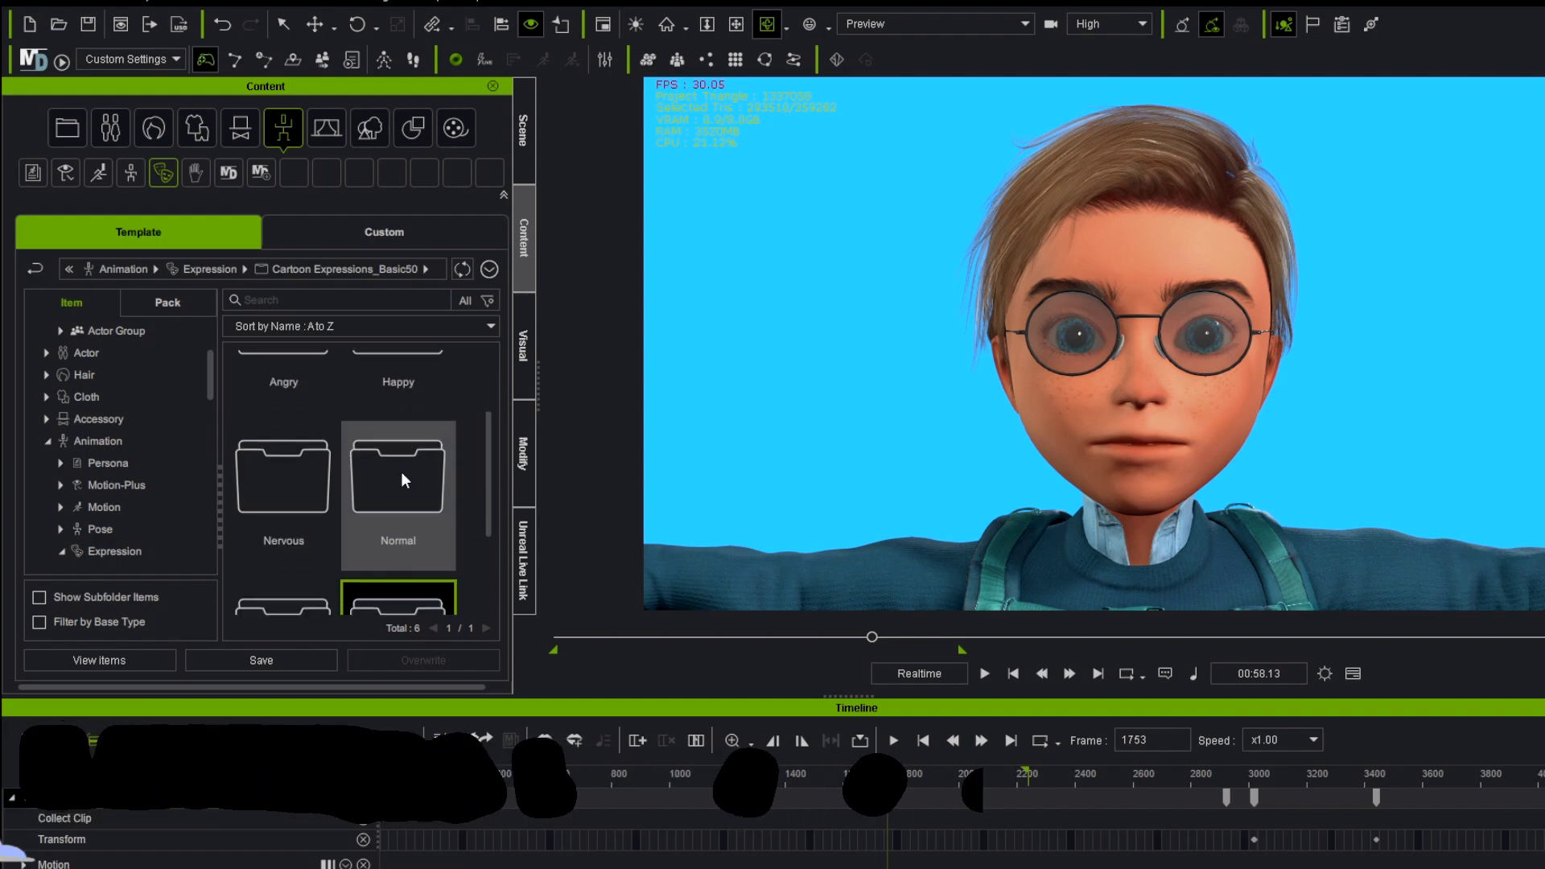
double_click(405, 481)
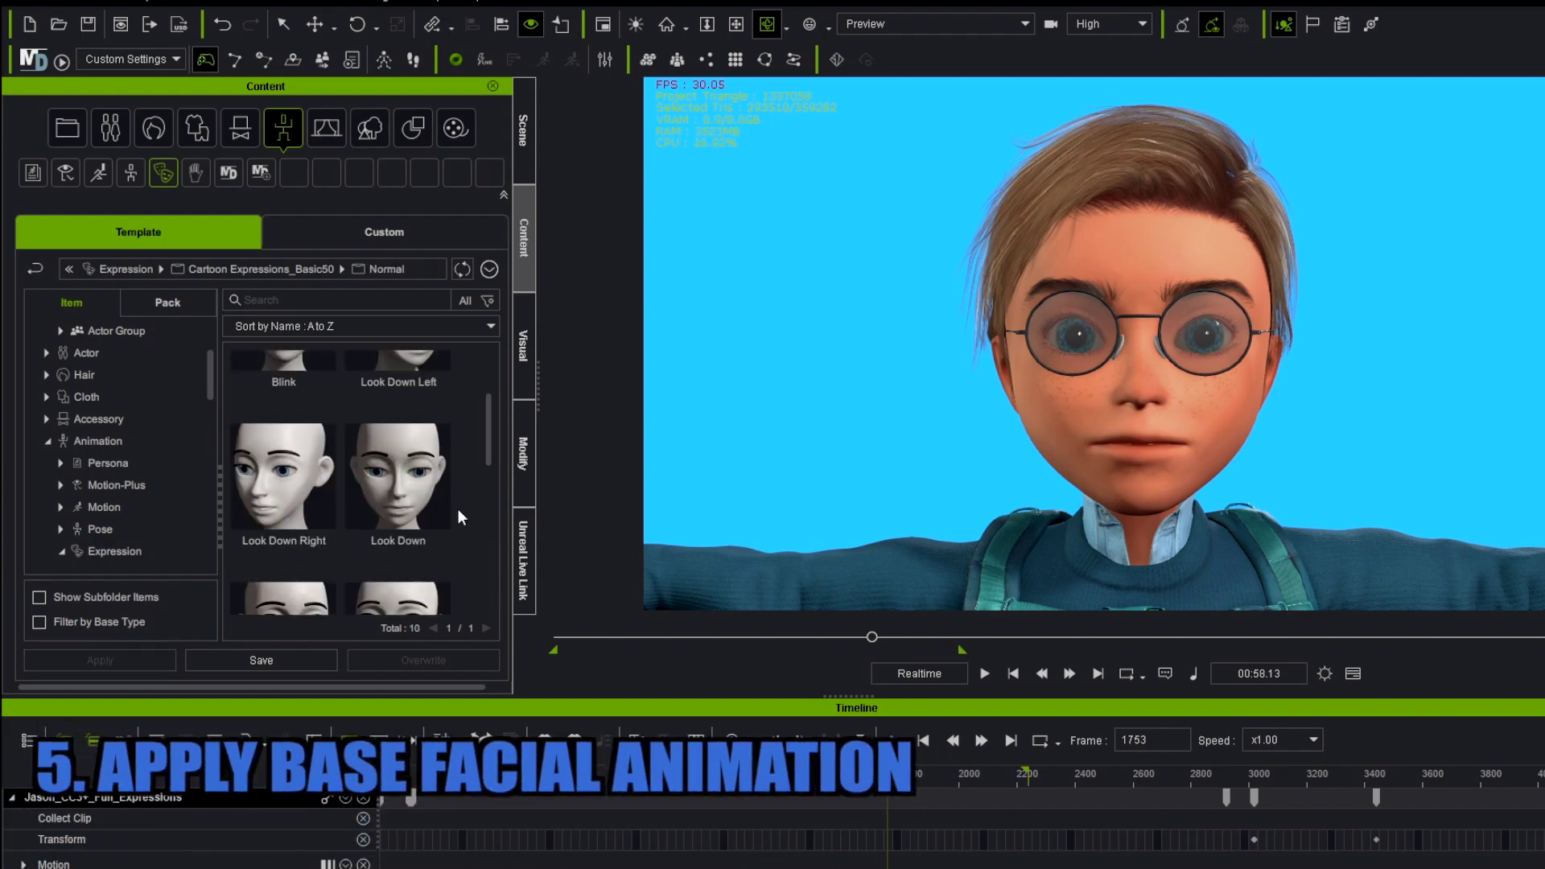
Step: Apply the Look Down Right expression to the character from the start of the timeline and play it
scroll(467, 517, up, 2)
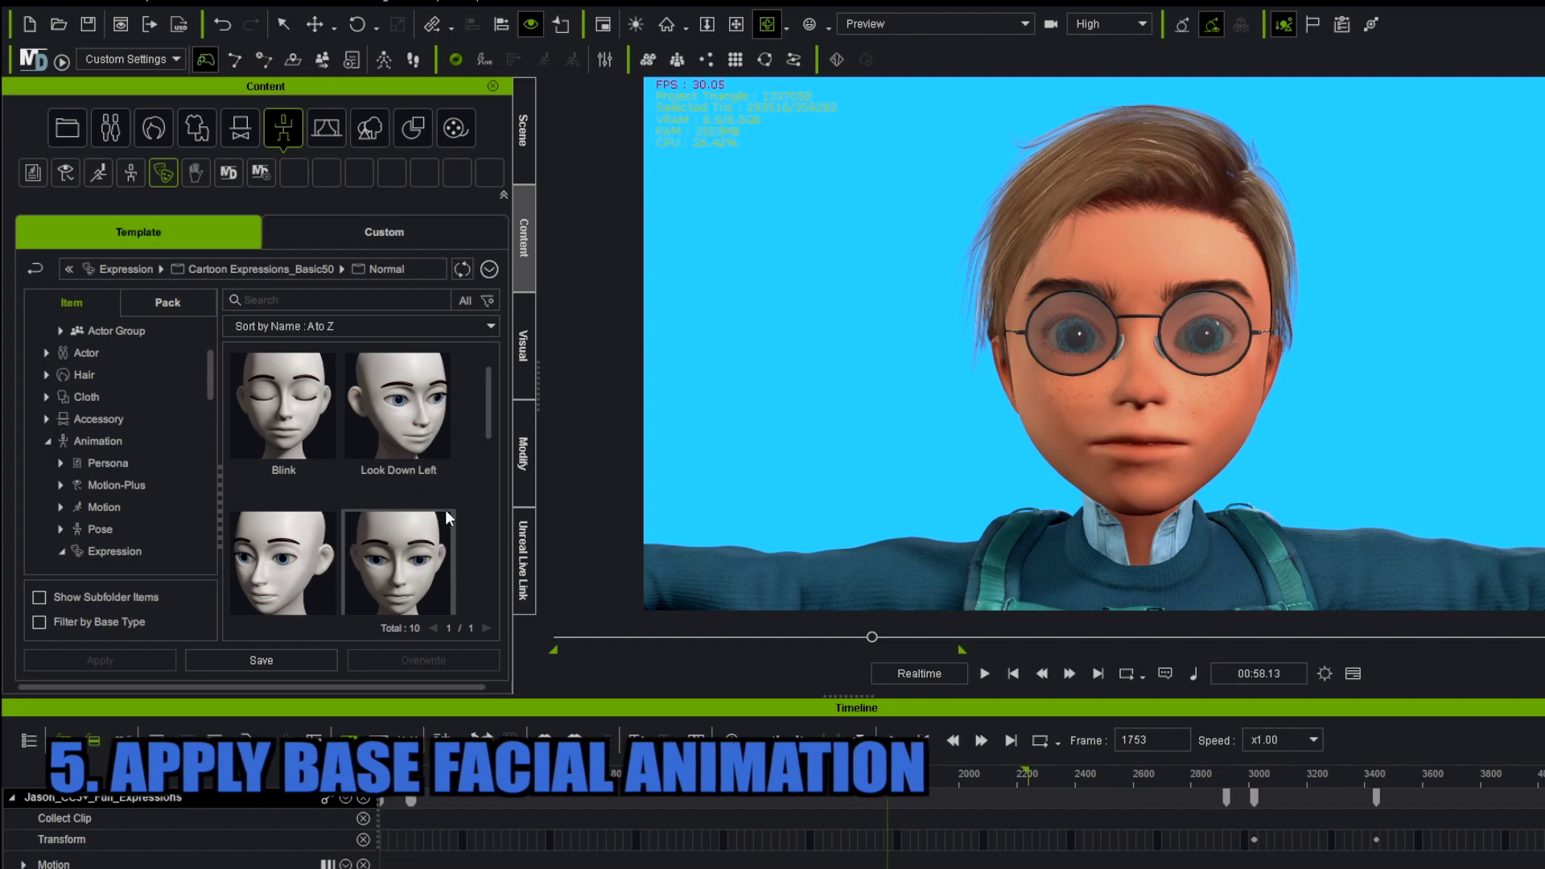
scroll(449, 517, down, 2)
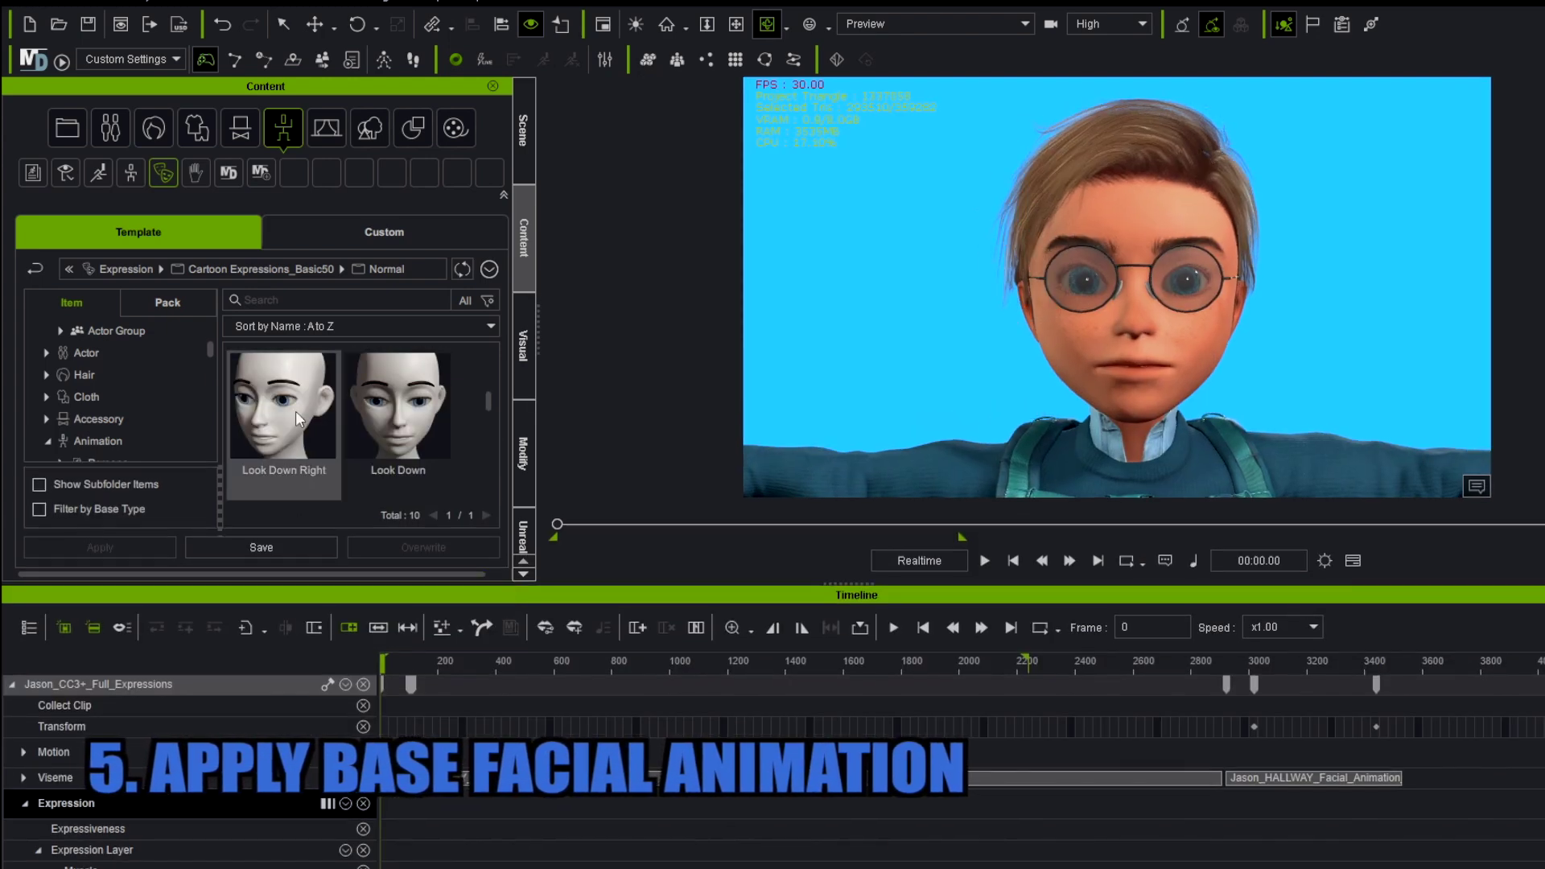
double_click(296, 413)
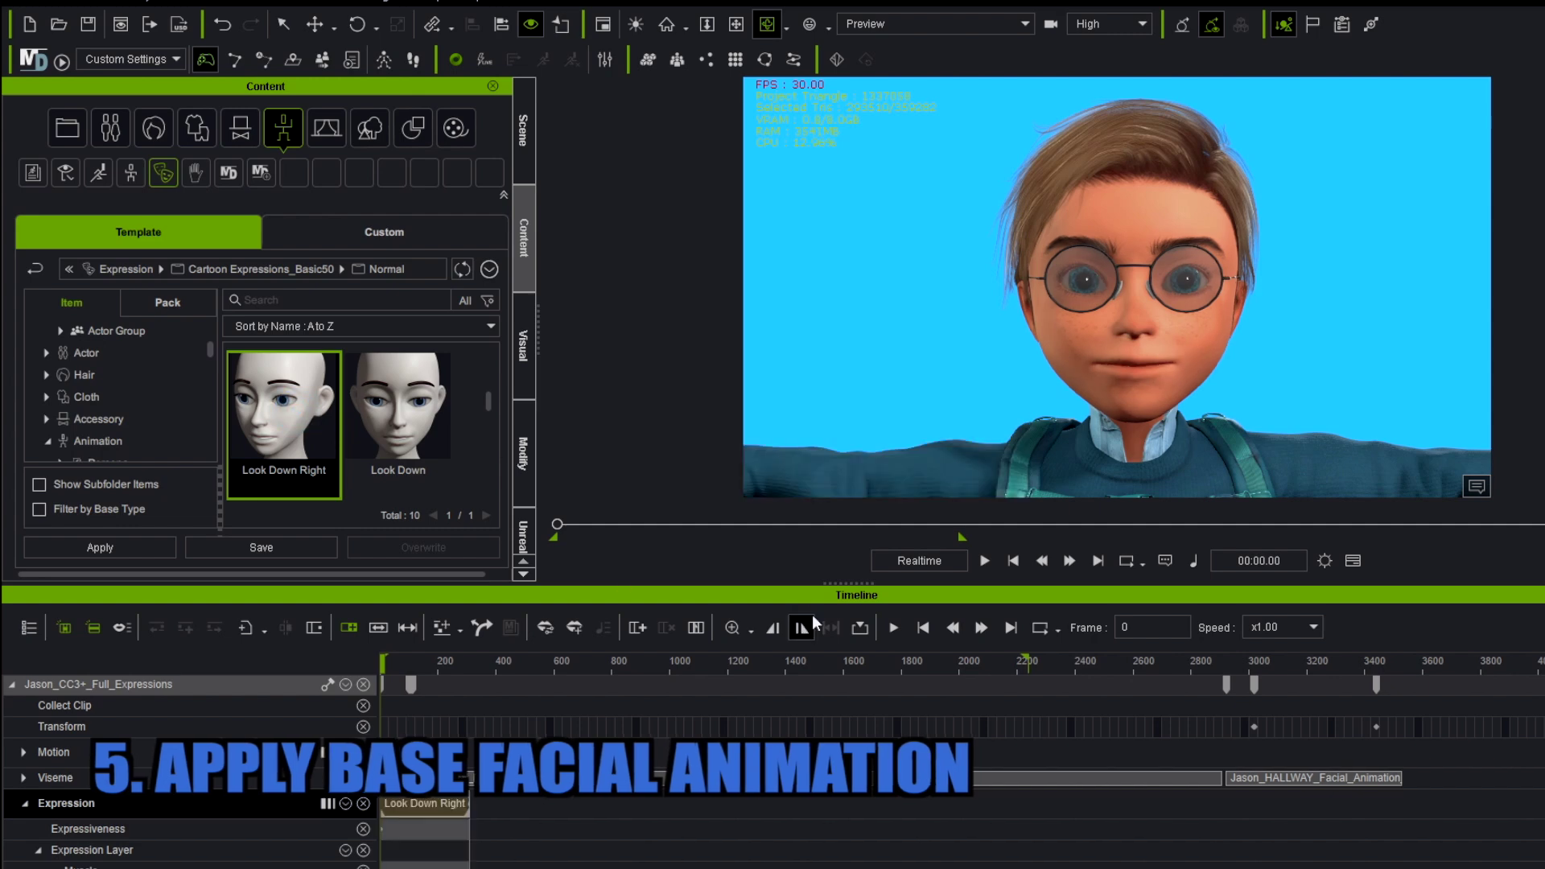
click(985, 561)
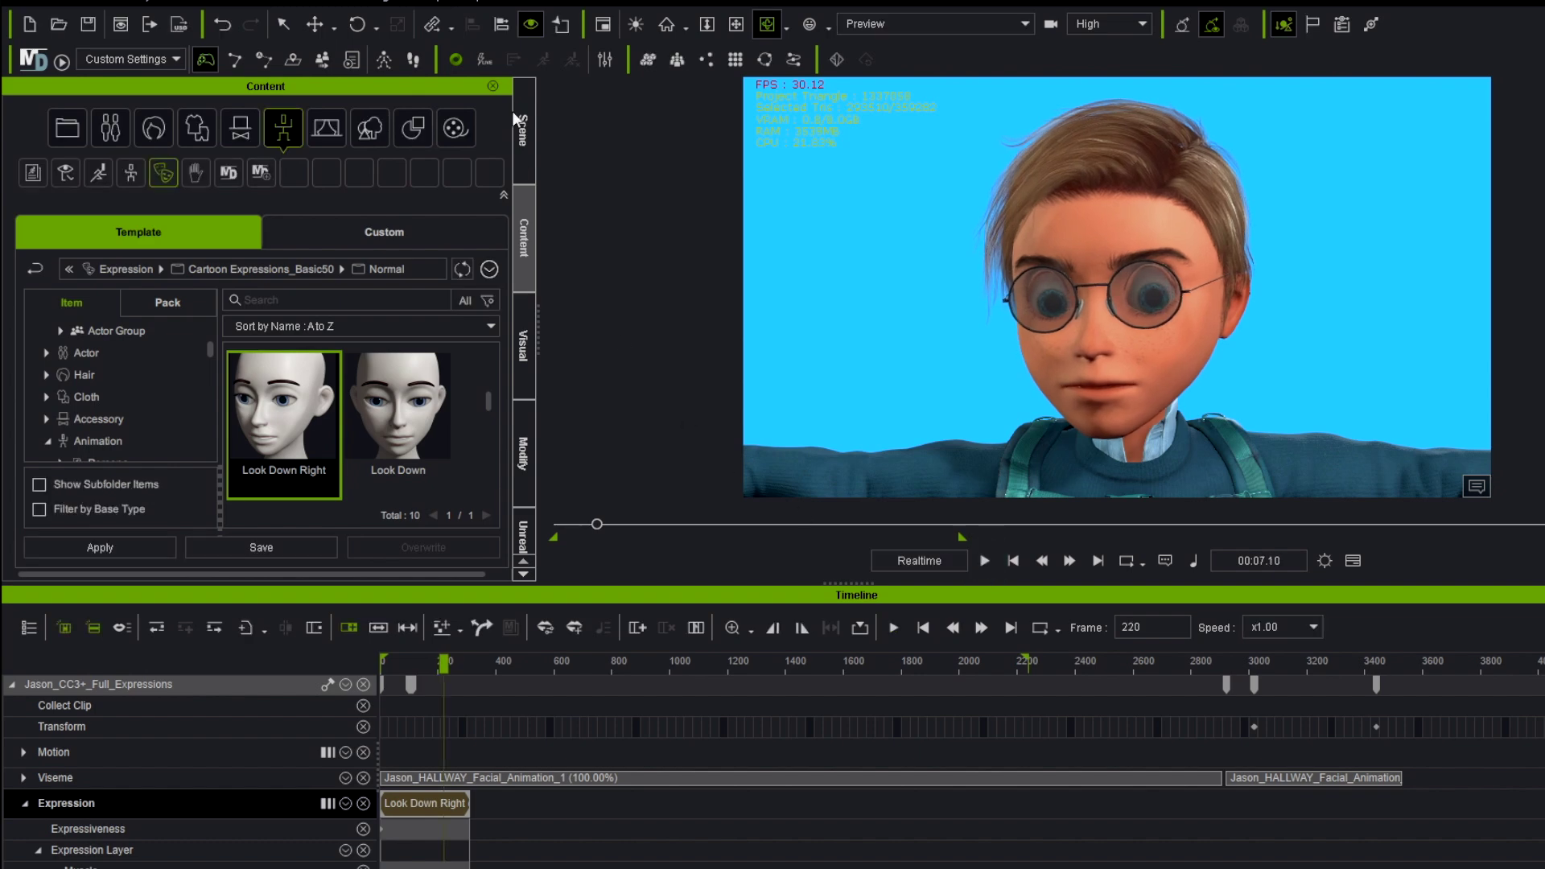
Step: Hide Jason's Round Glasses in the scene so the eyes are unobstructed
click(520, 127)
click(84, 298)
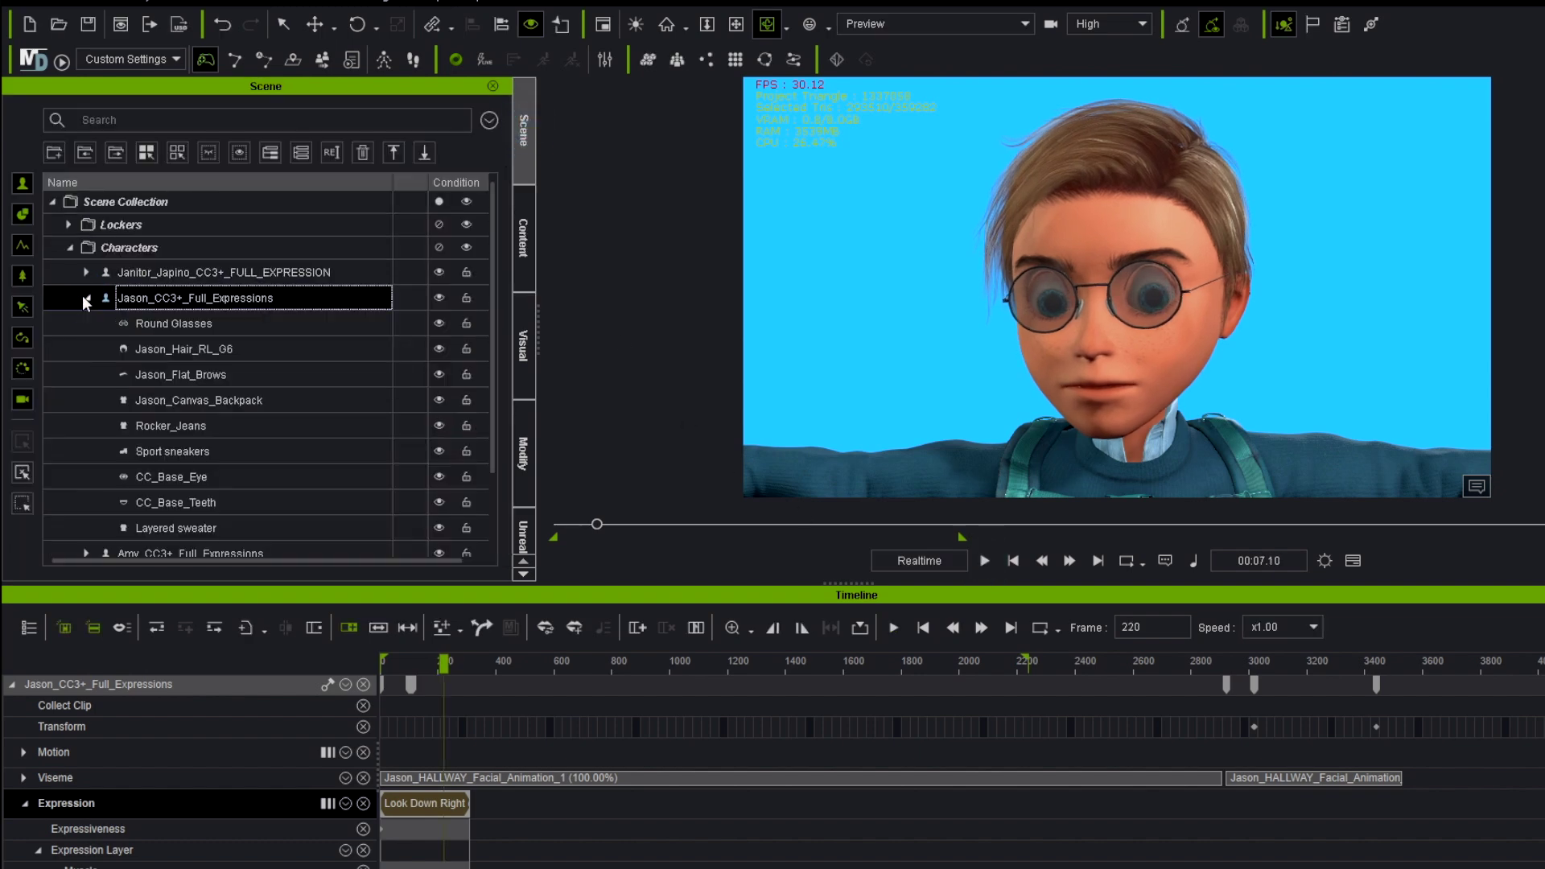
click(439, 324)
Step: Refine the first Look Down Right clip with facial keys, setting Eye_Squint_L to 52 and Eye_Squint_R to 47, and play it
scroll(407, 785, down, 2)
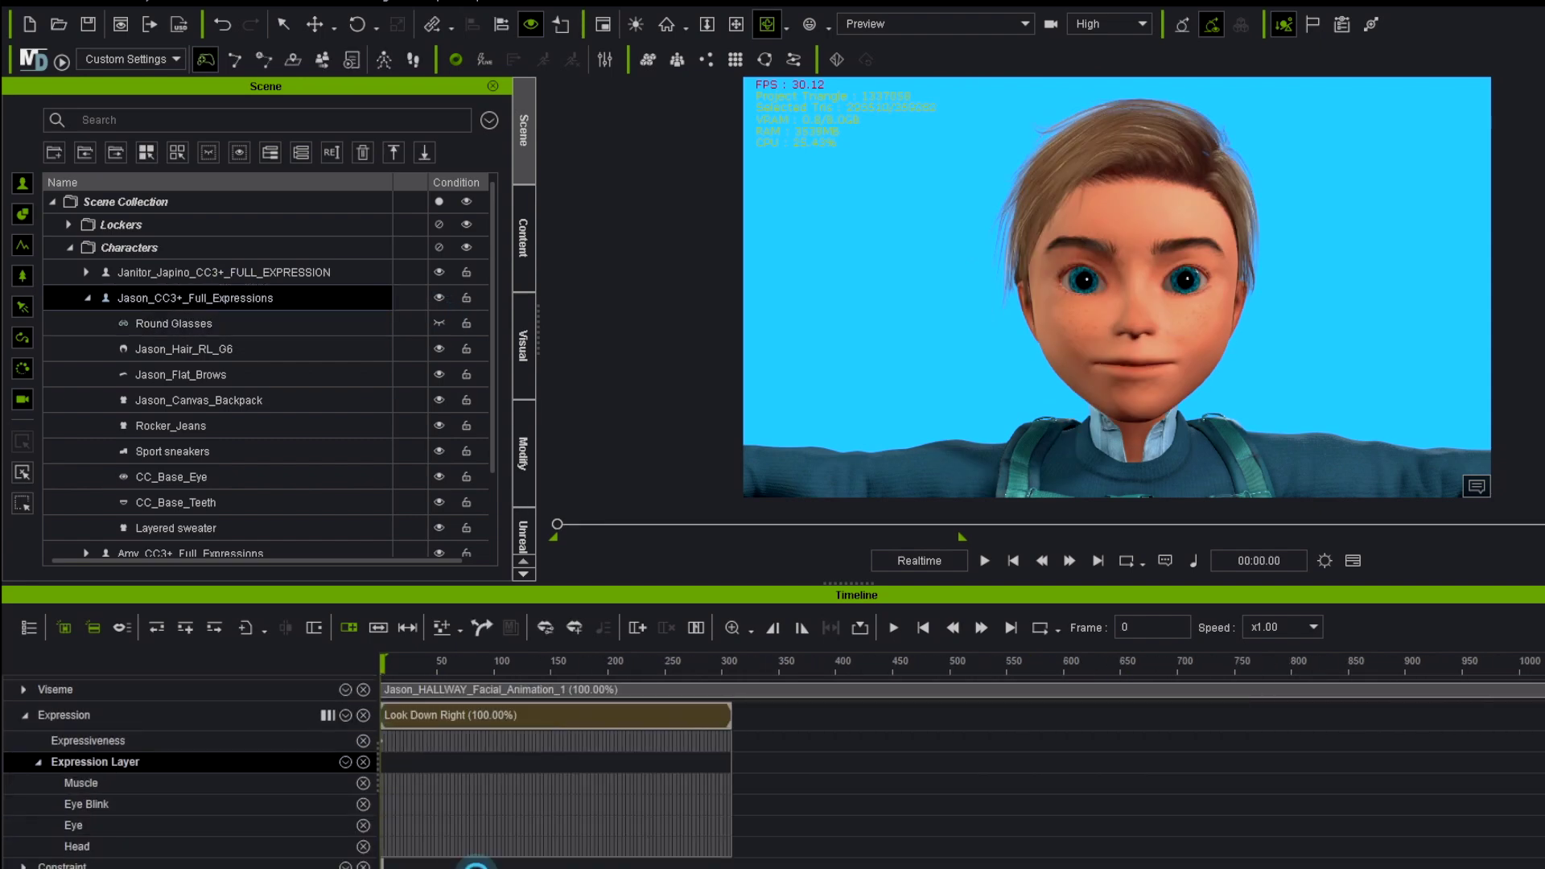
double_click(443, 839)
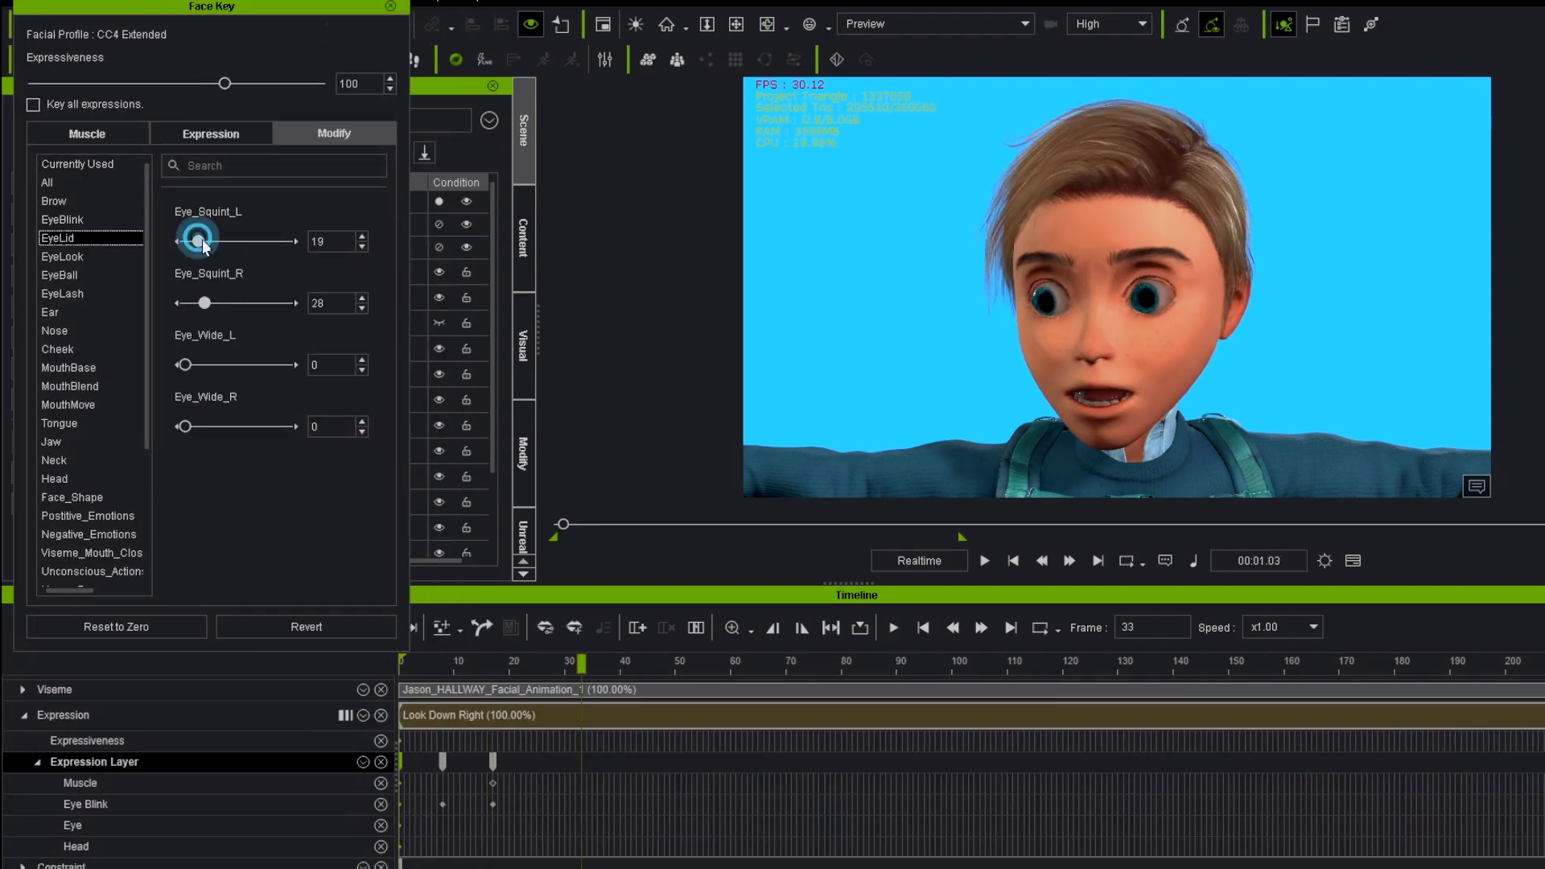
drag(492, 662, 654, 662)
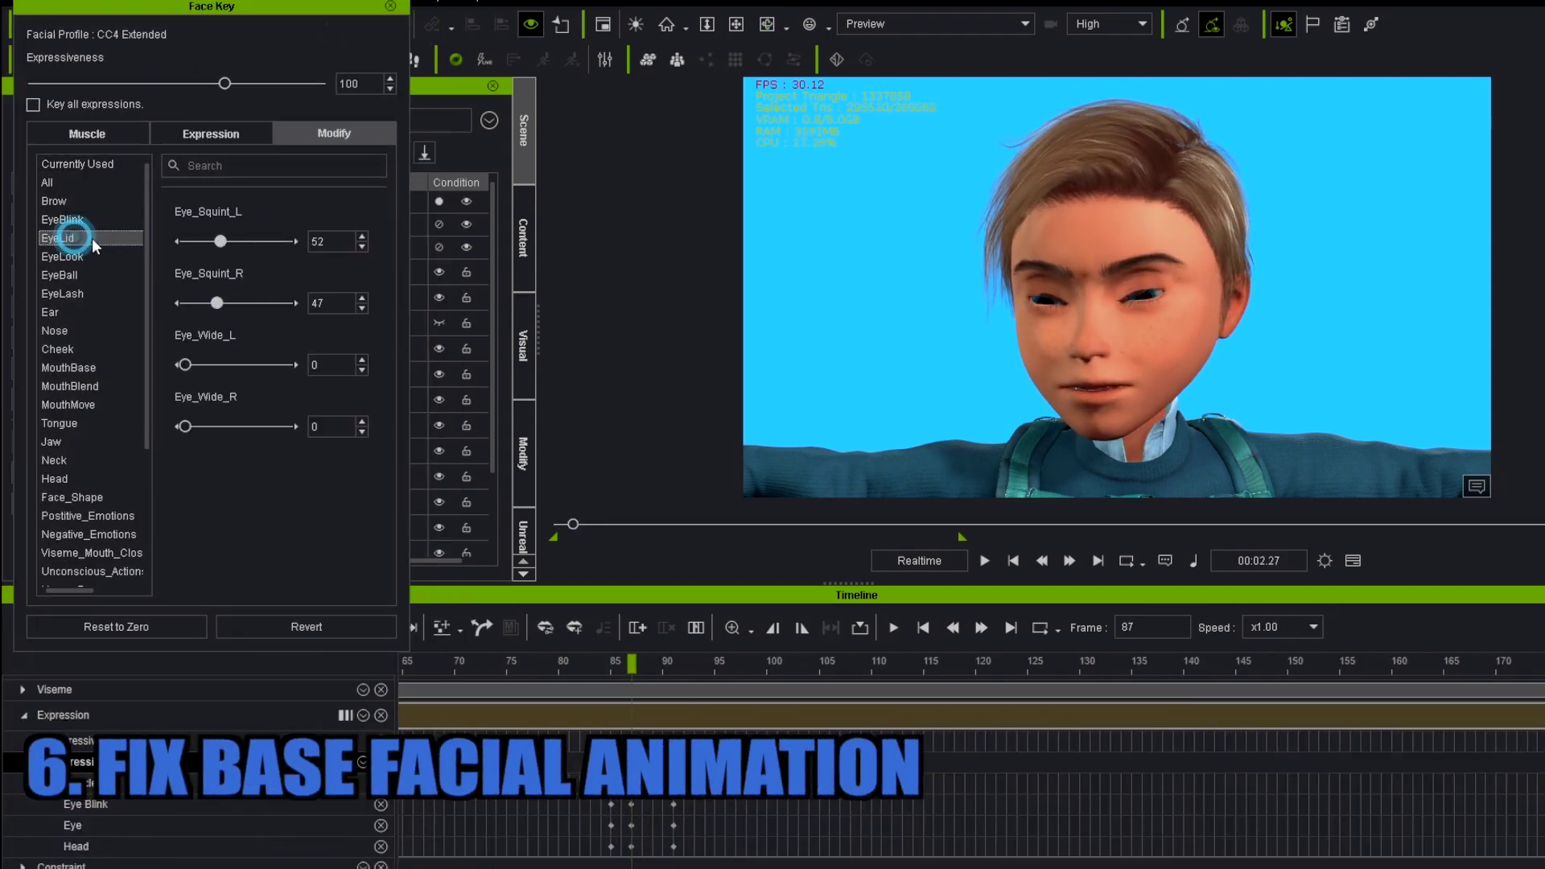
click(57, 239)
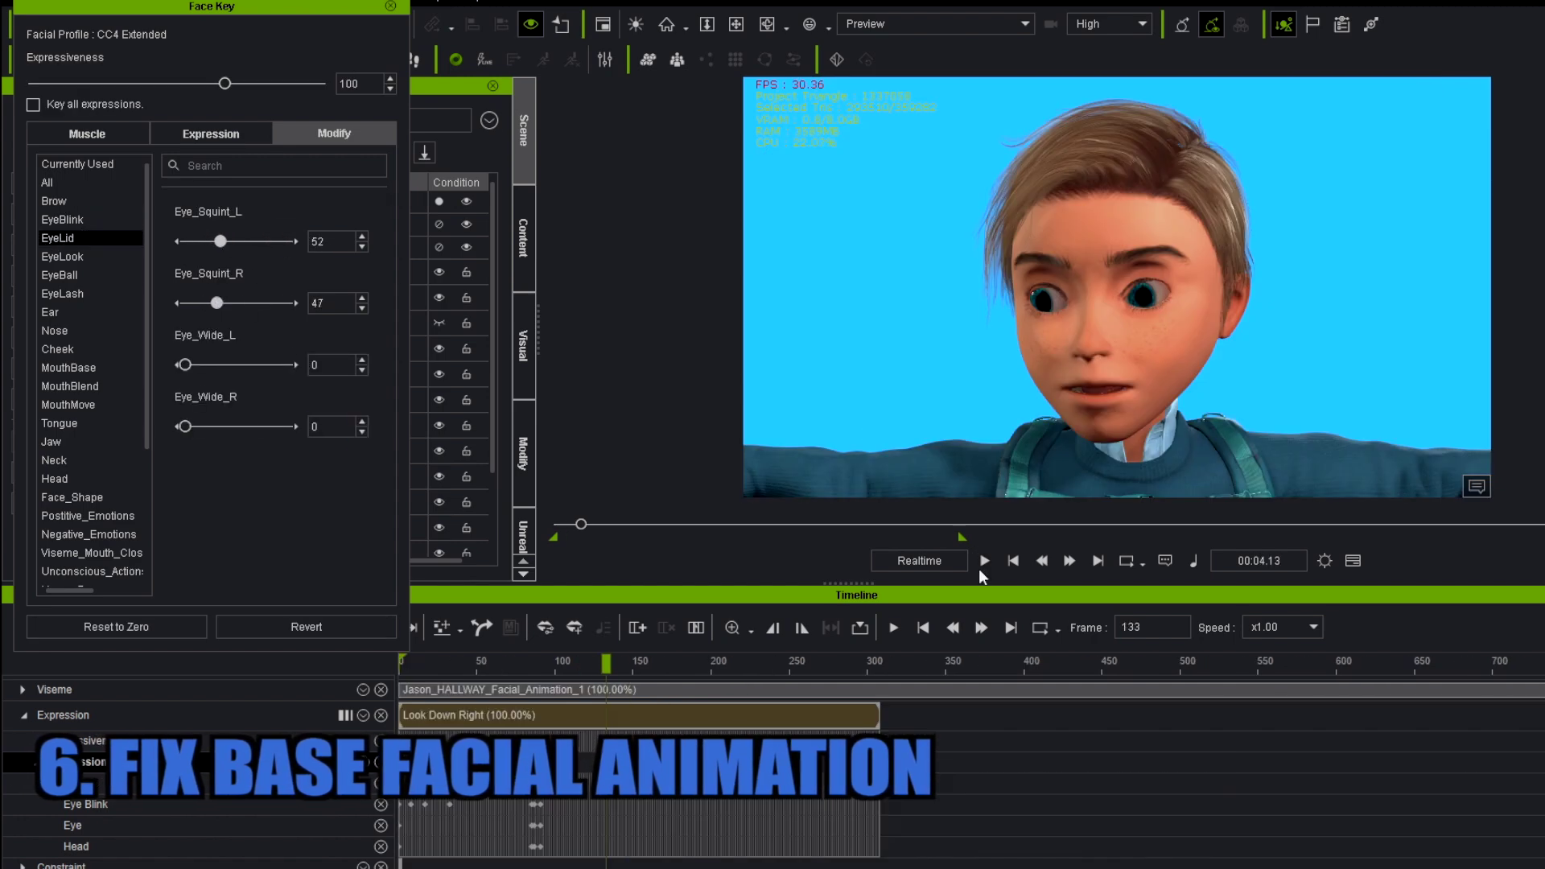
click(985, 561)
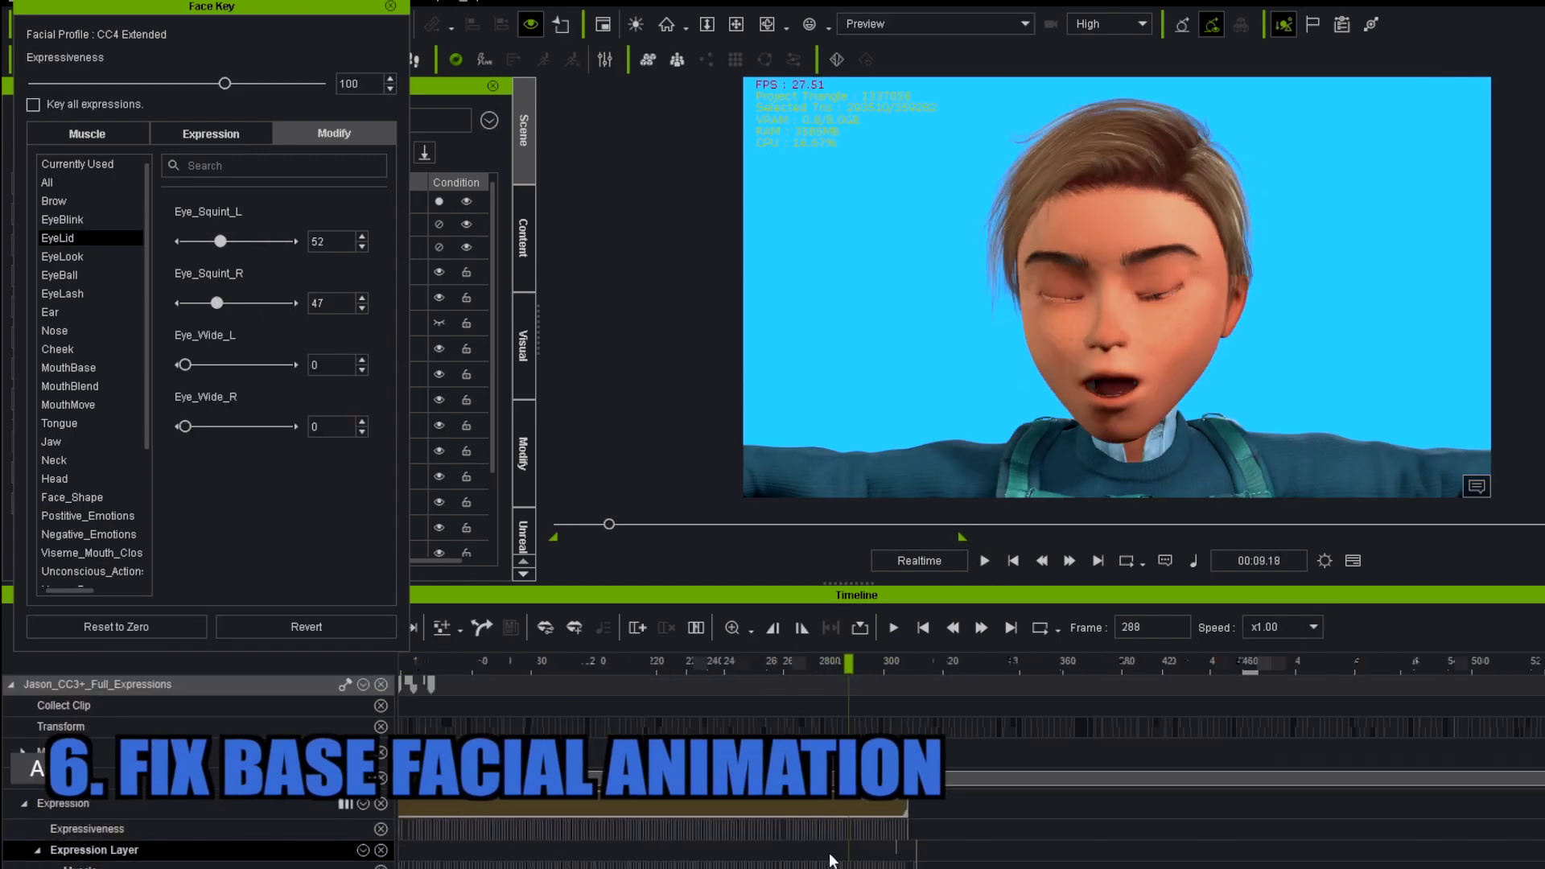
click(76, 627)
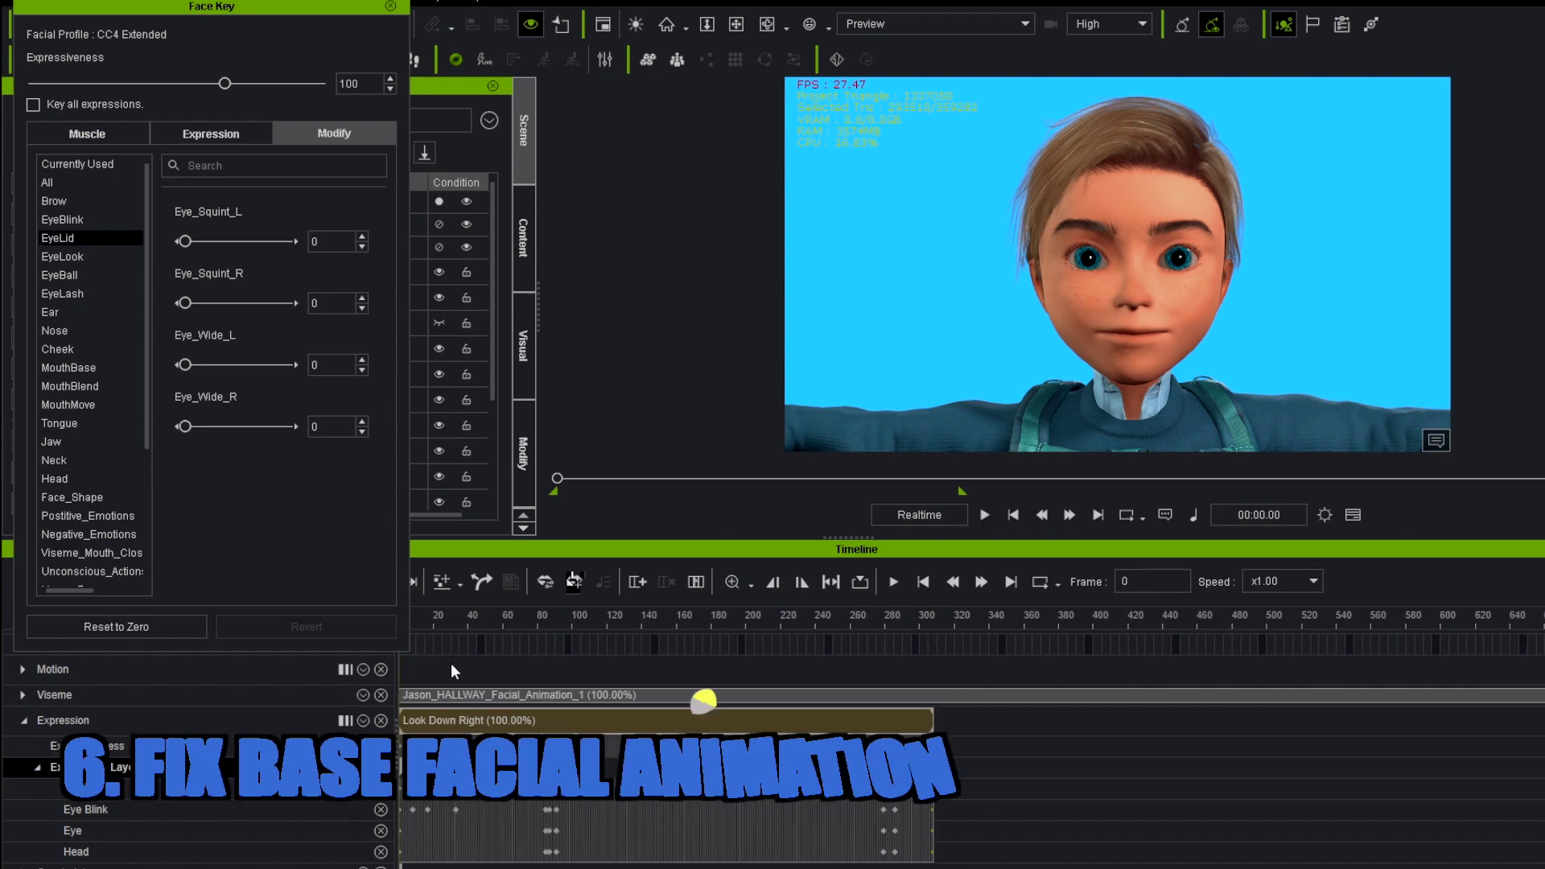
click(984, 515)
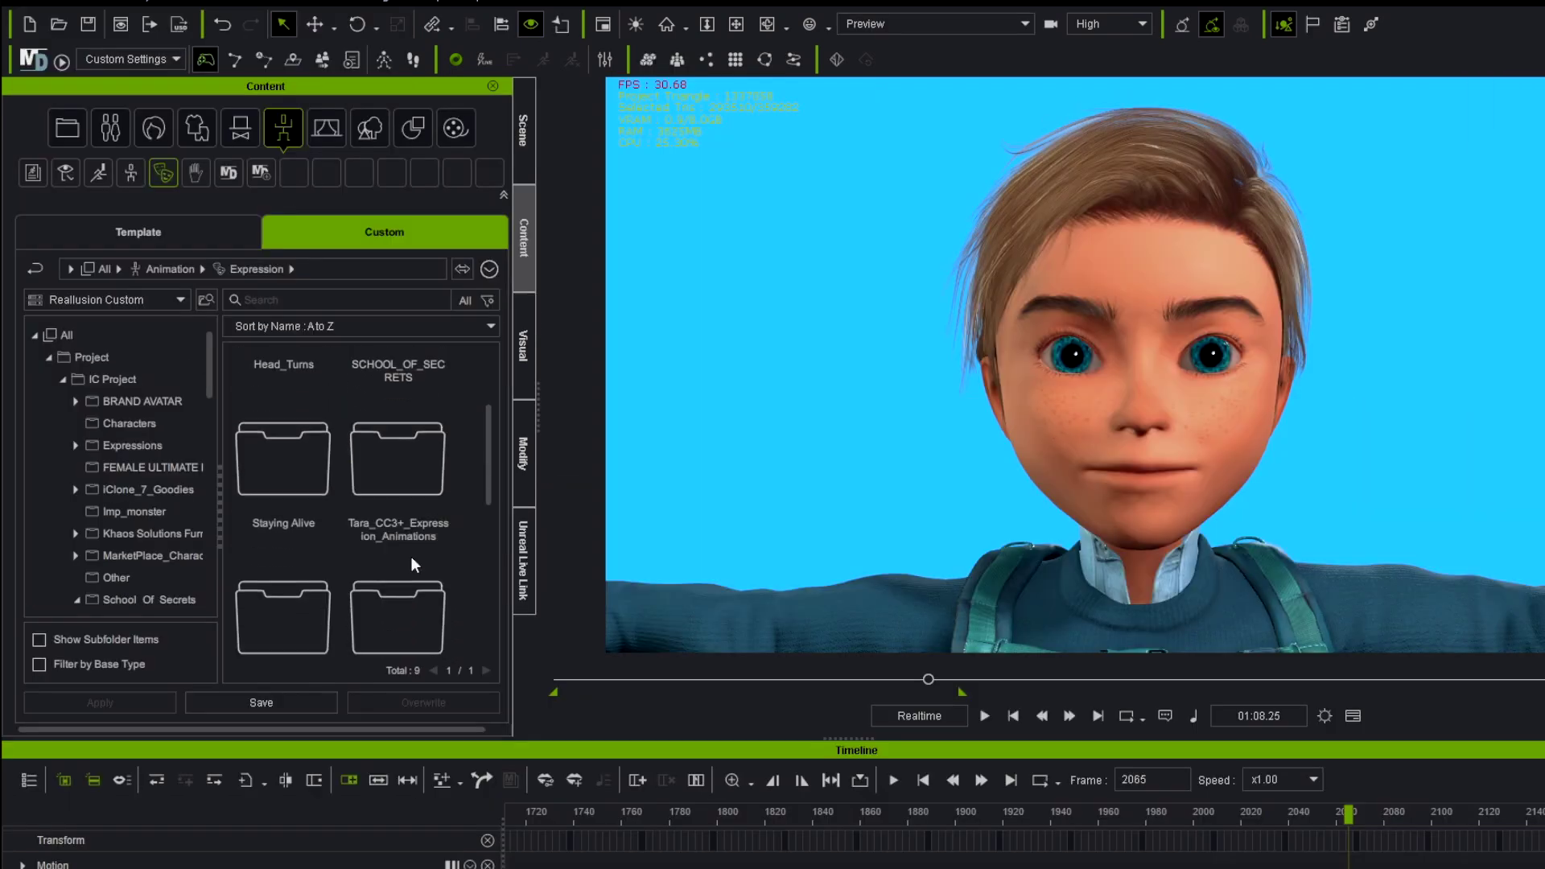
Step: Enlarge the timeline and open the facial key editor at frame 1761, the start of the Look Down Right clip
scroll(412, 565, down, 3)
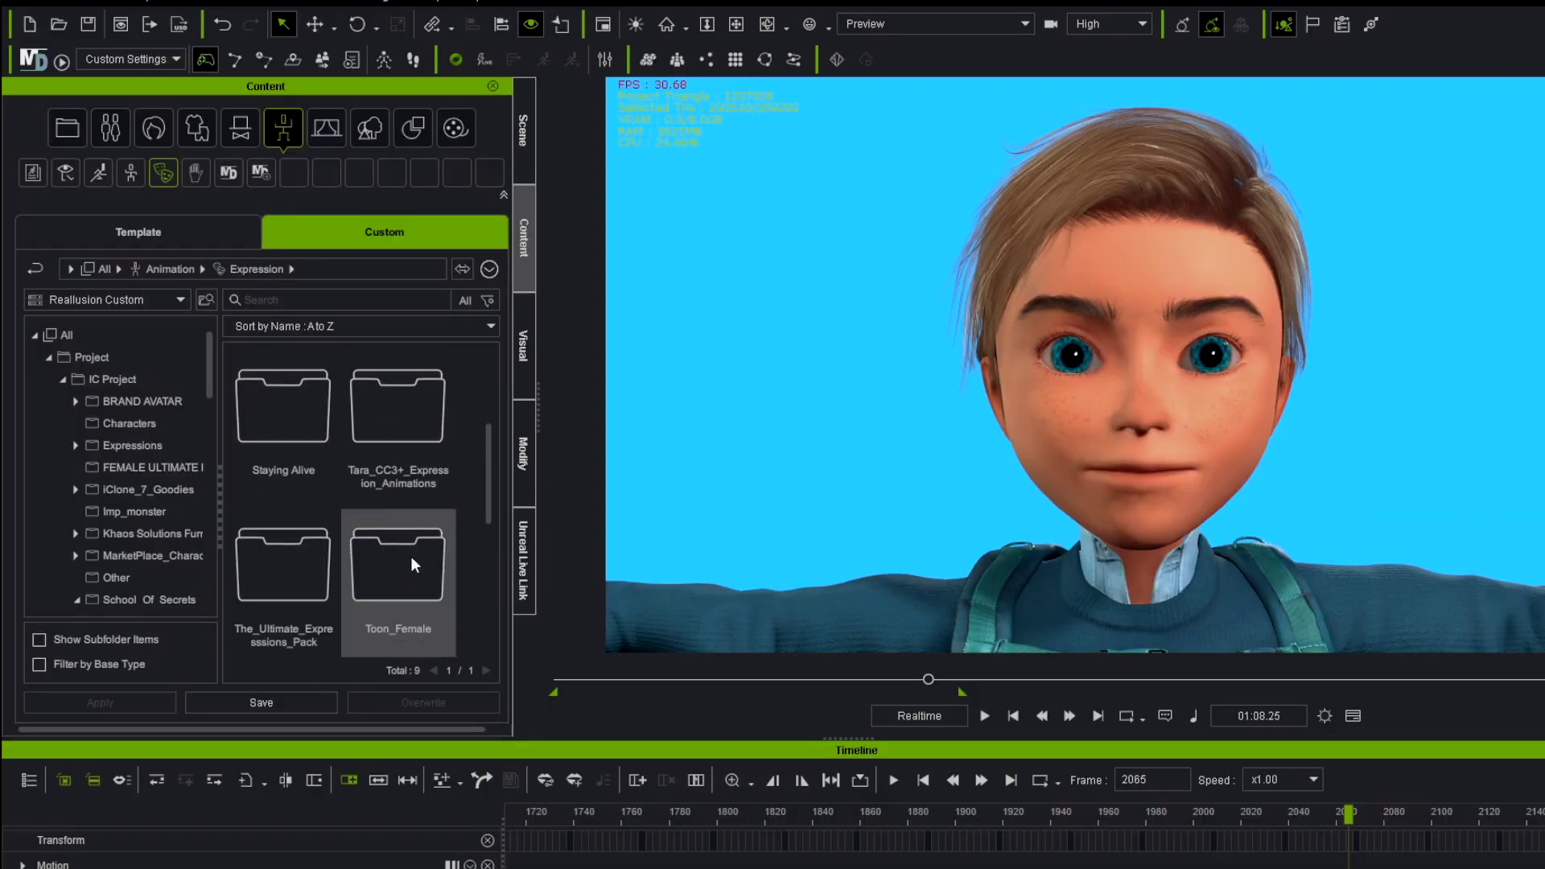
scroll(411, 563, up, 3)
drag(1198, 737, 1198, 538)
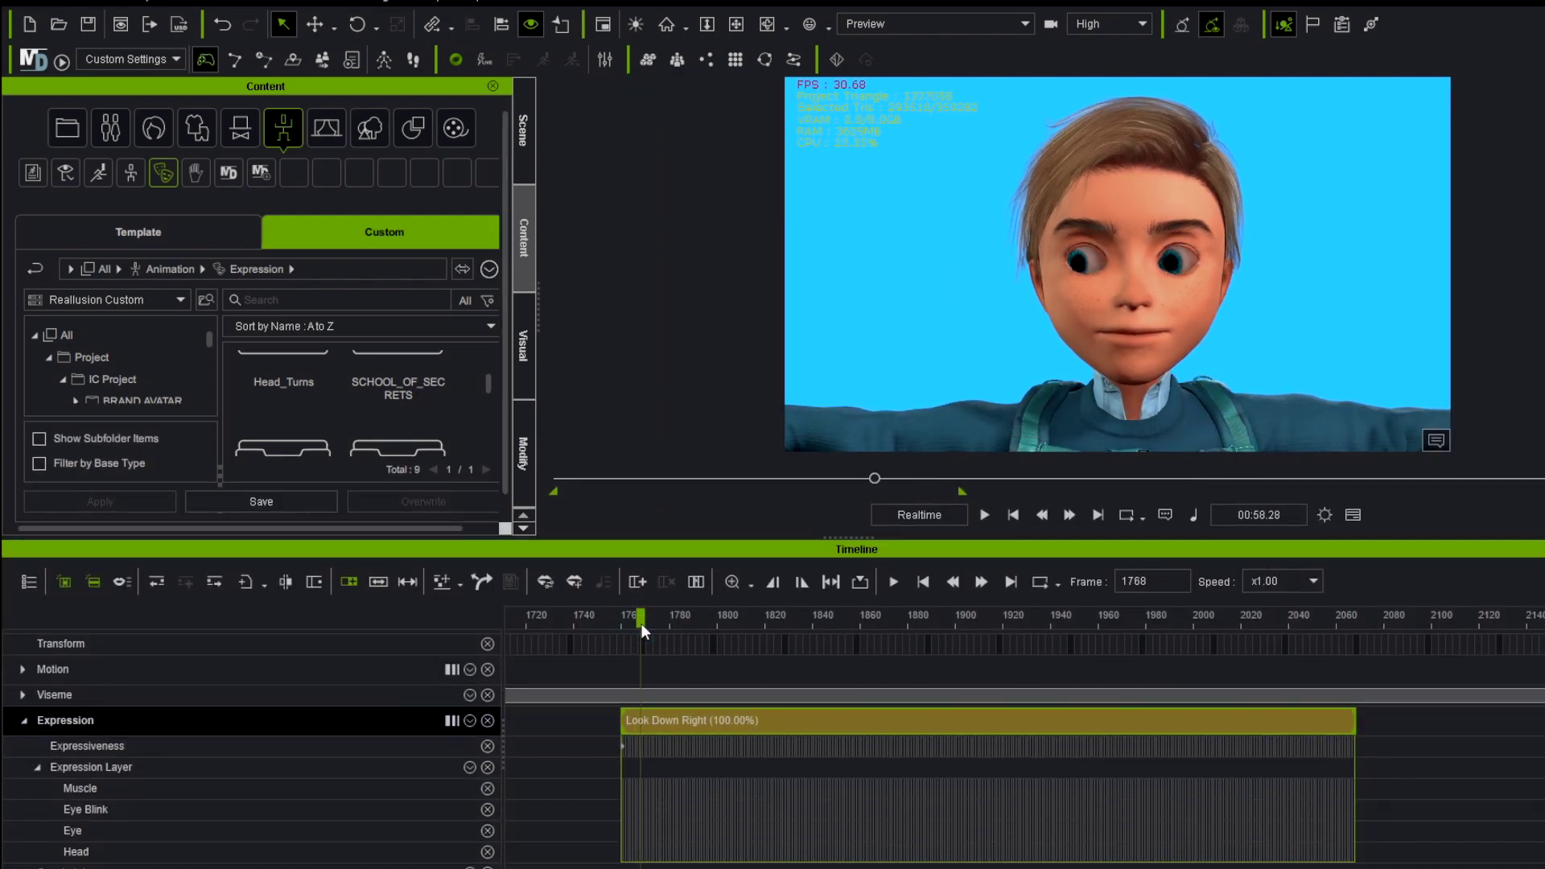
drag(631, 632, 648, 632)
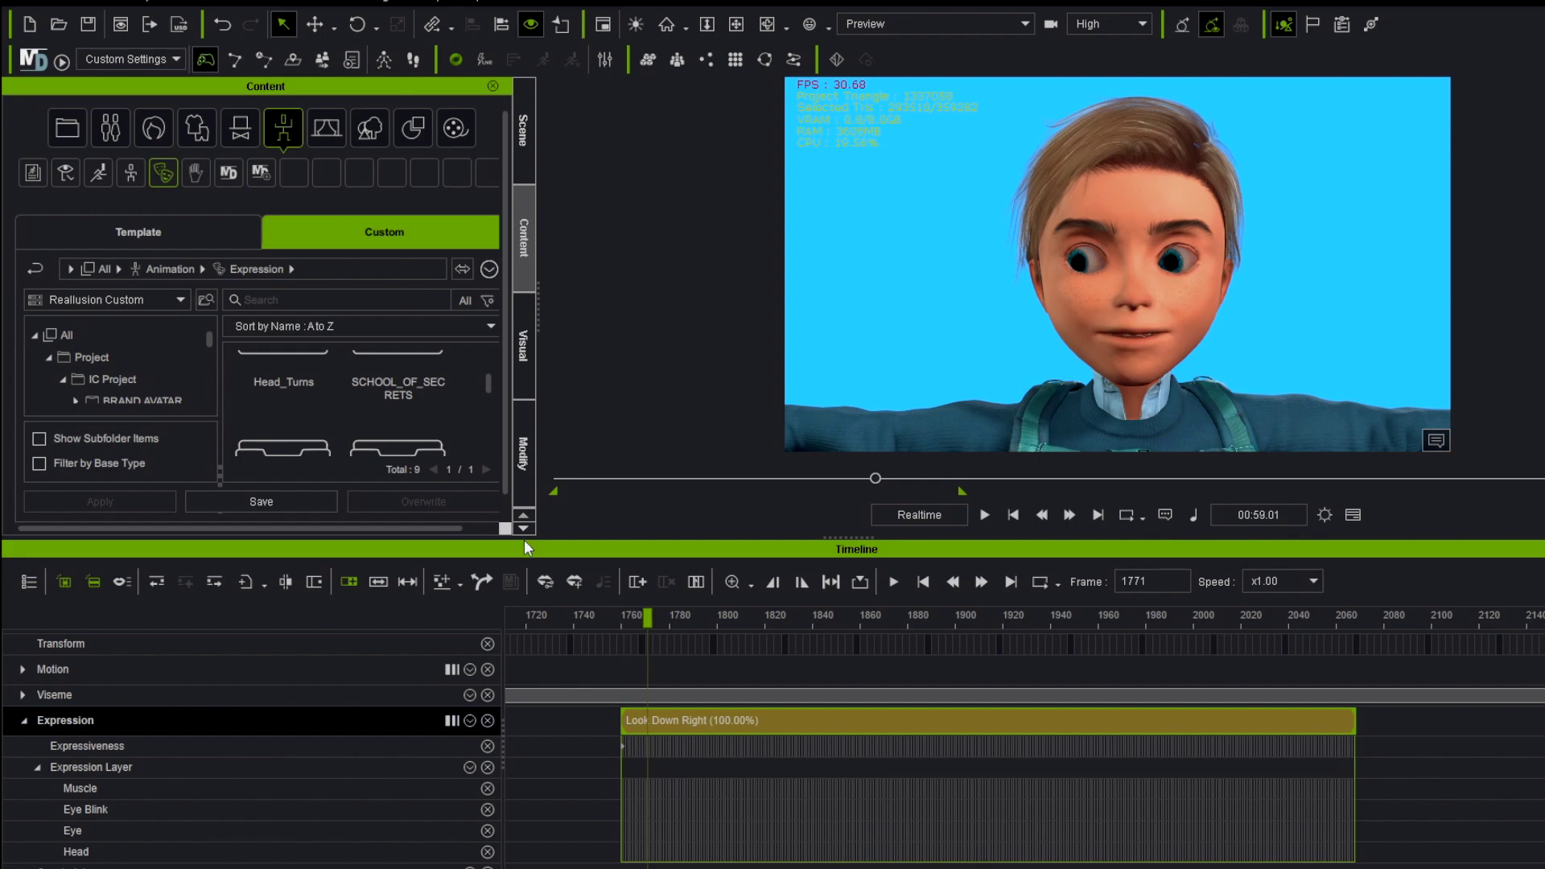
double_click(626, 773)
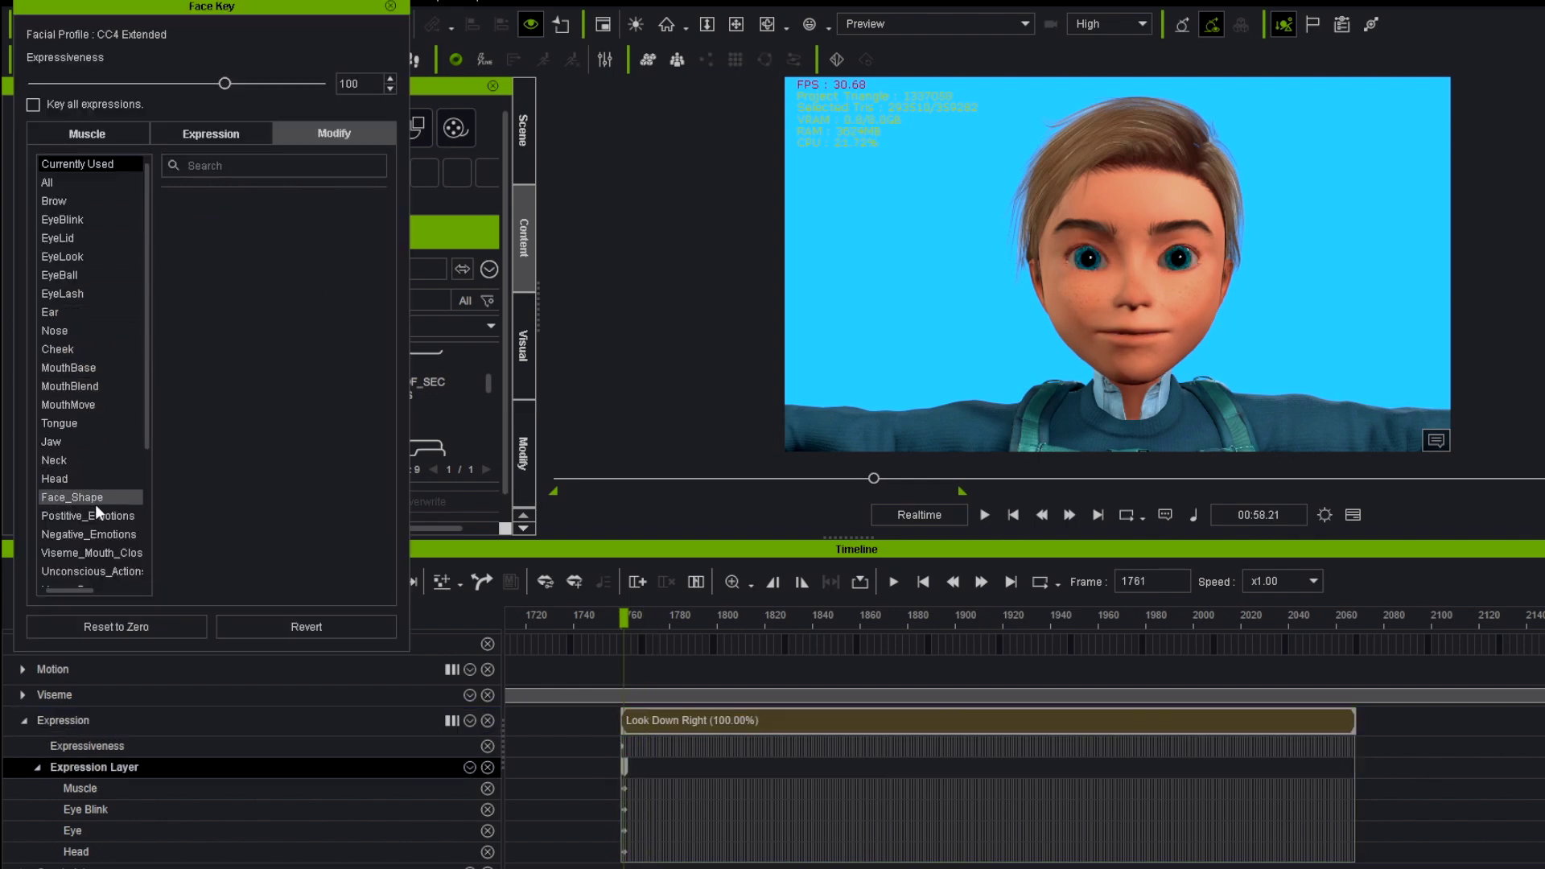
Step: Examine the facial sliders in the Face_Shape, Postitive_Emotions, Negative_Emotions and Viseme_Mouth_Closed categories
scroll(96, 507, down, 2)
click(100, 389)
click(103, 407)
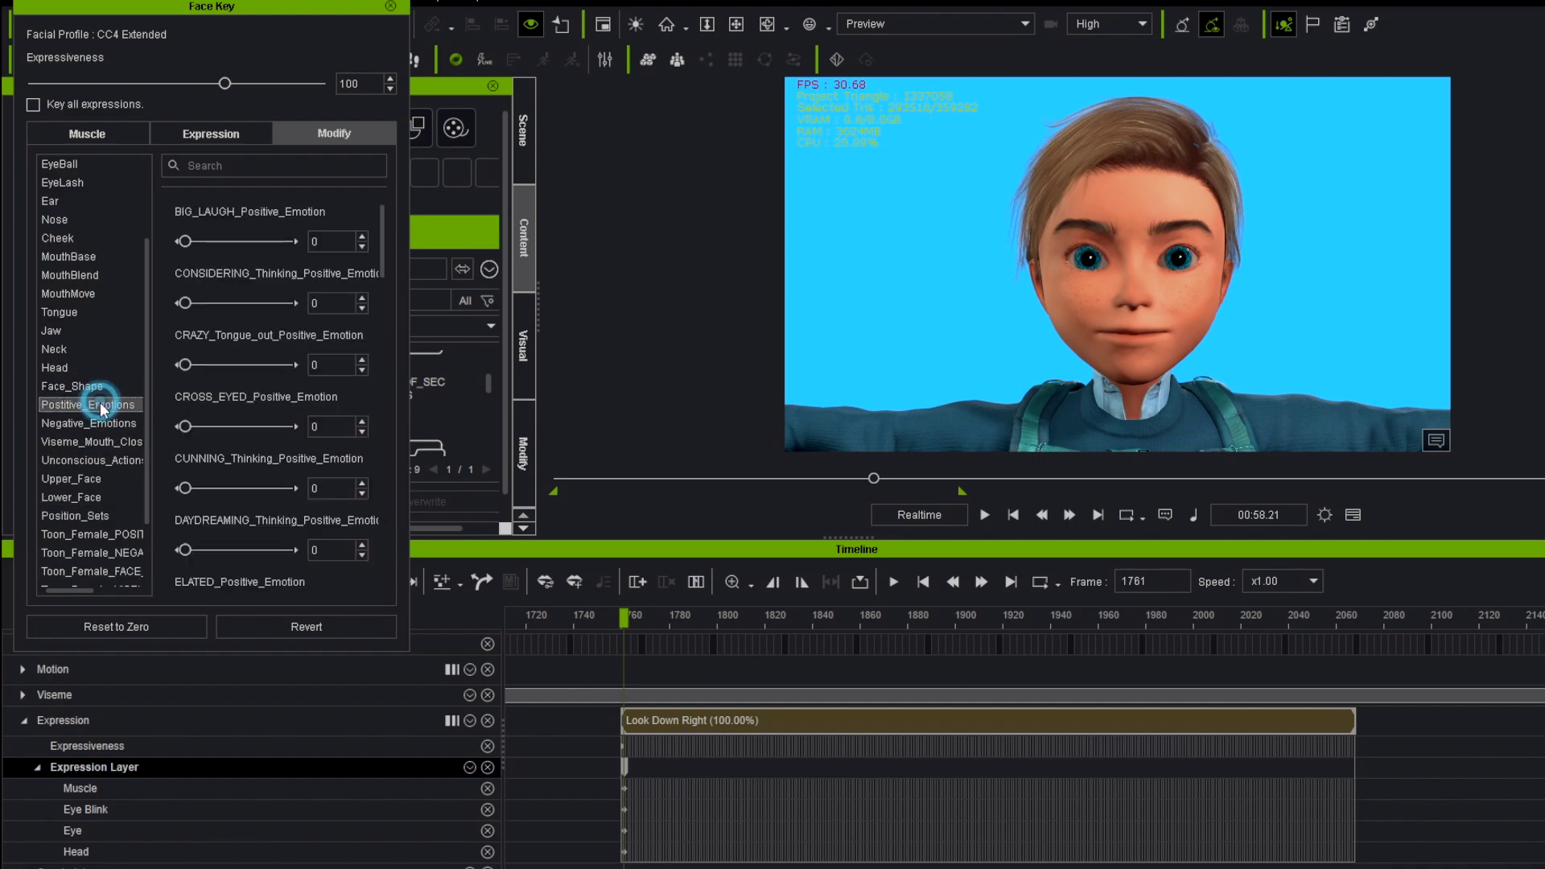
click(102, 424)
click(101, 444)
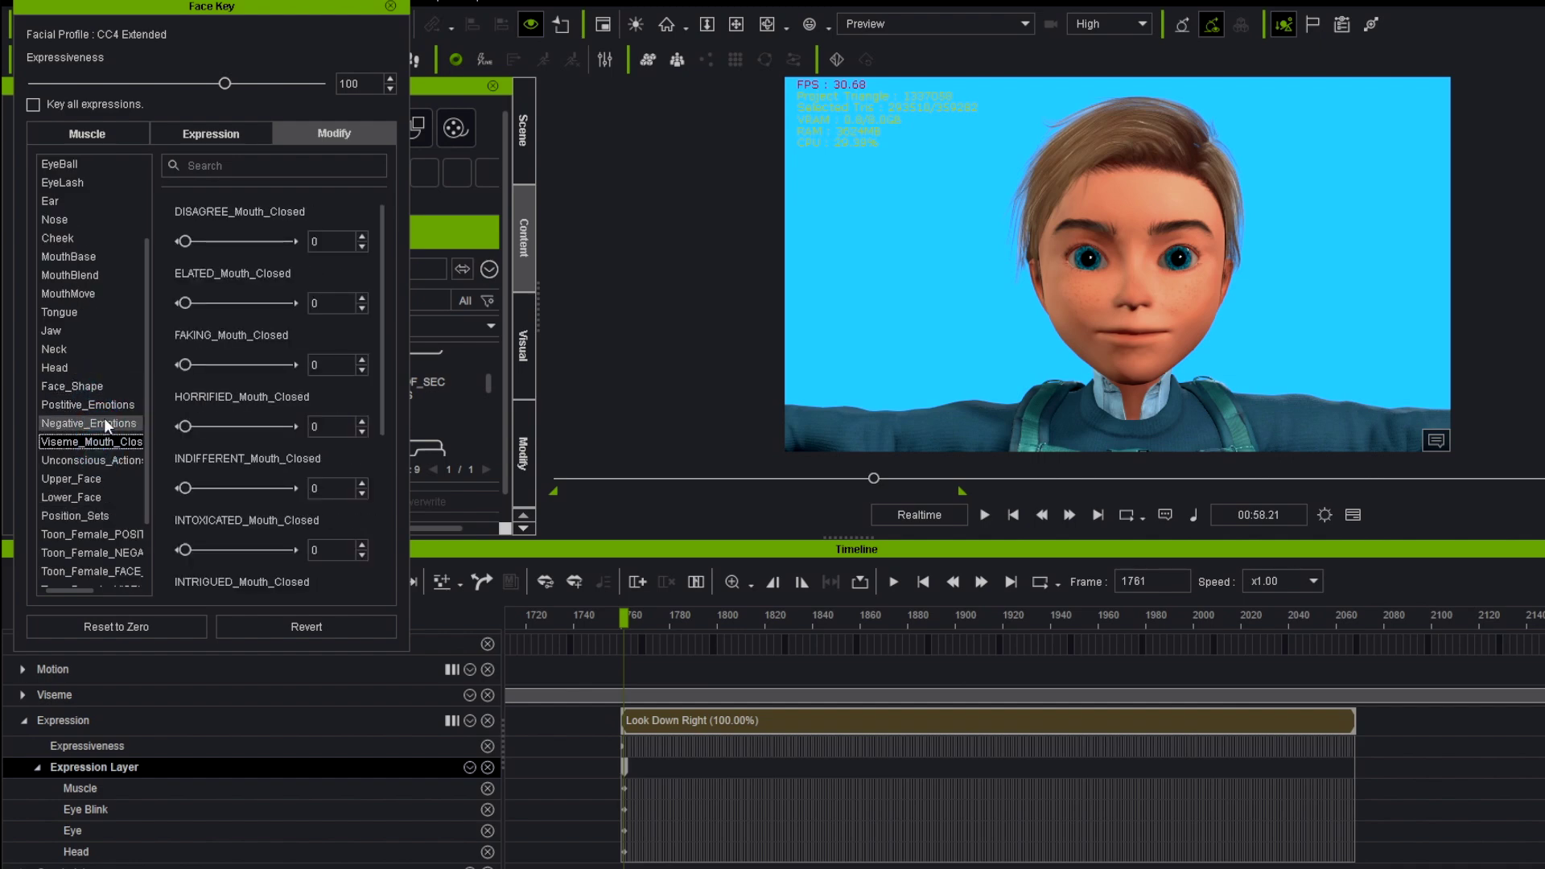
click(104, 387)
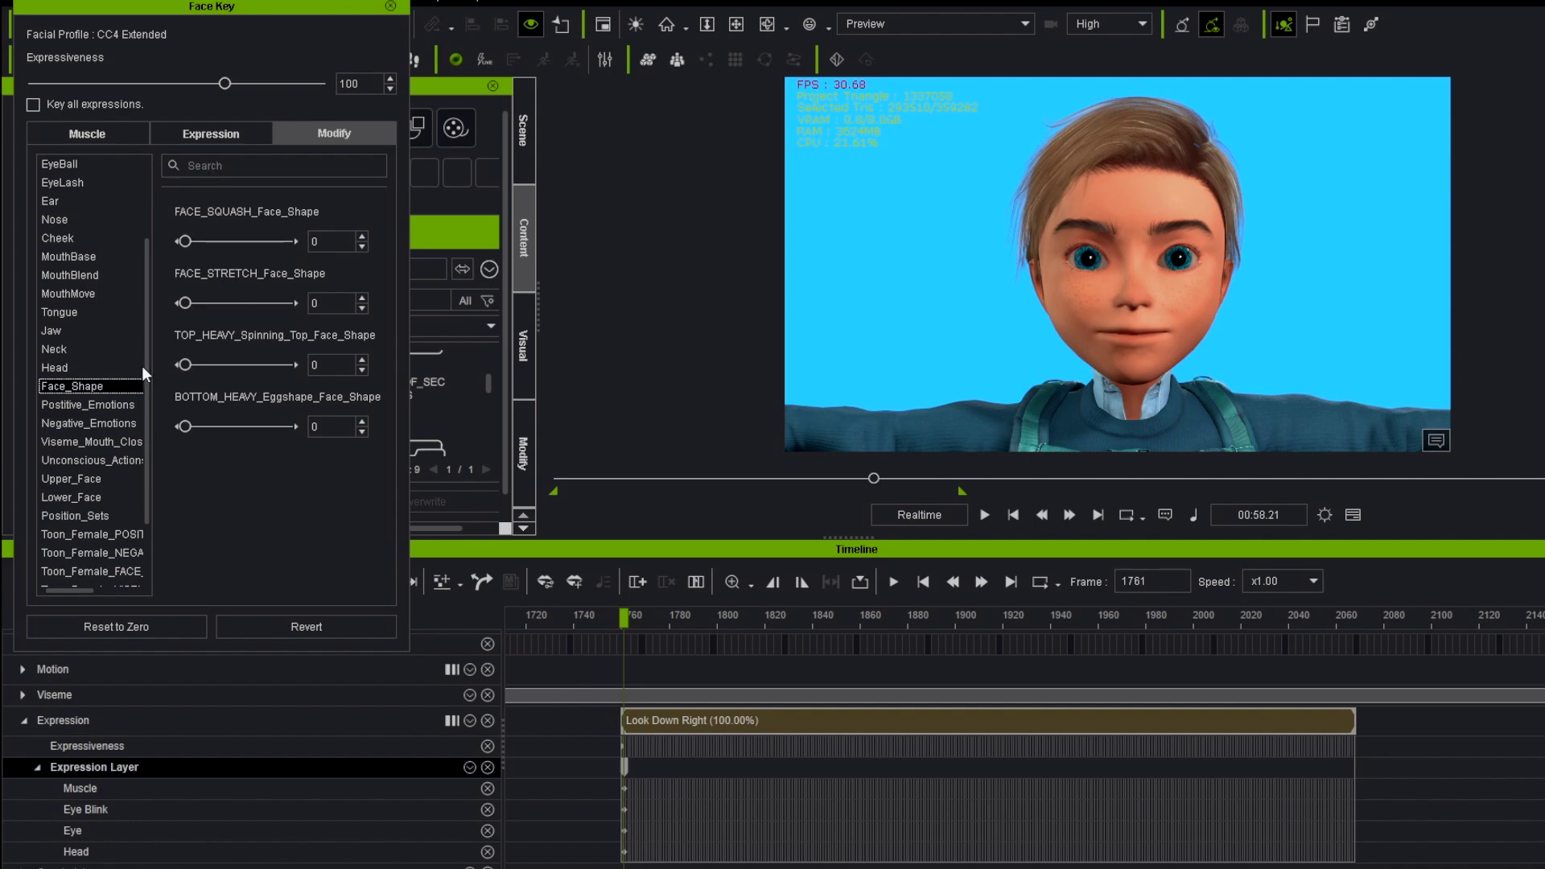
scroll(90, 196, up, 2)
Step: Search all facial sliders for "thinking" and try the Considering and Cunning expressions and the mouth-closed Planning one
click(90, 182)
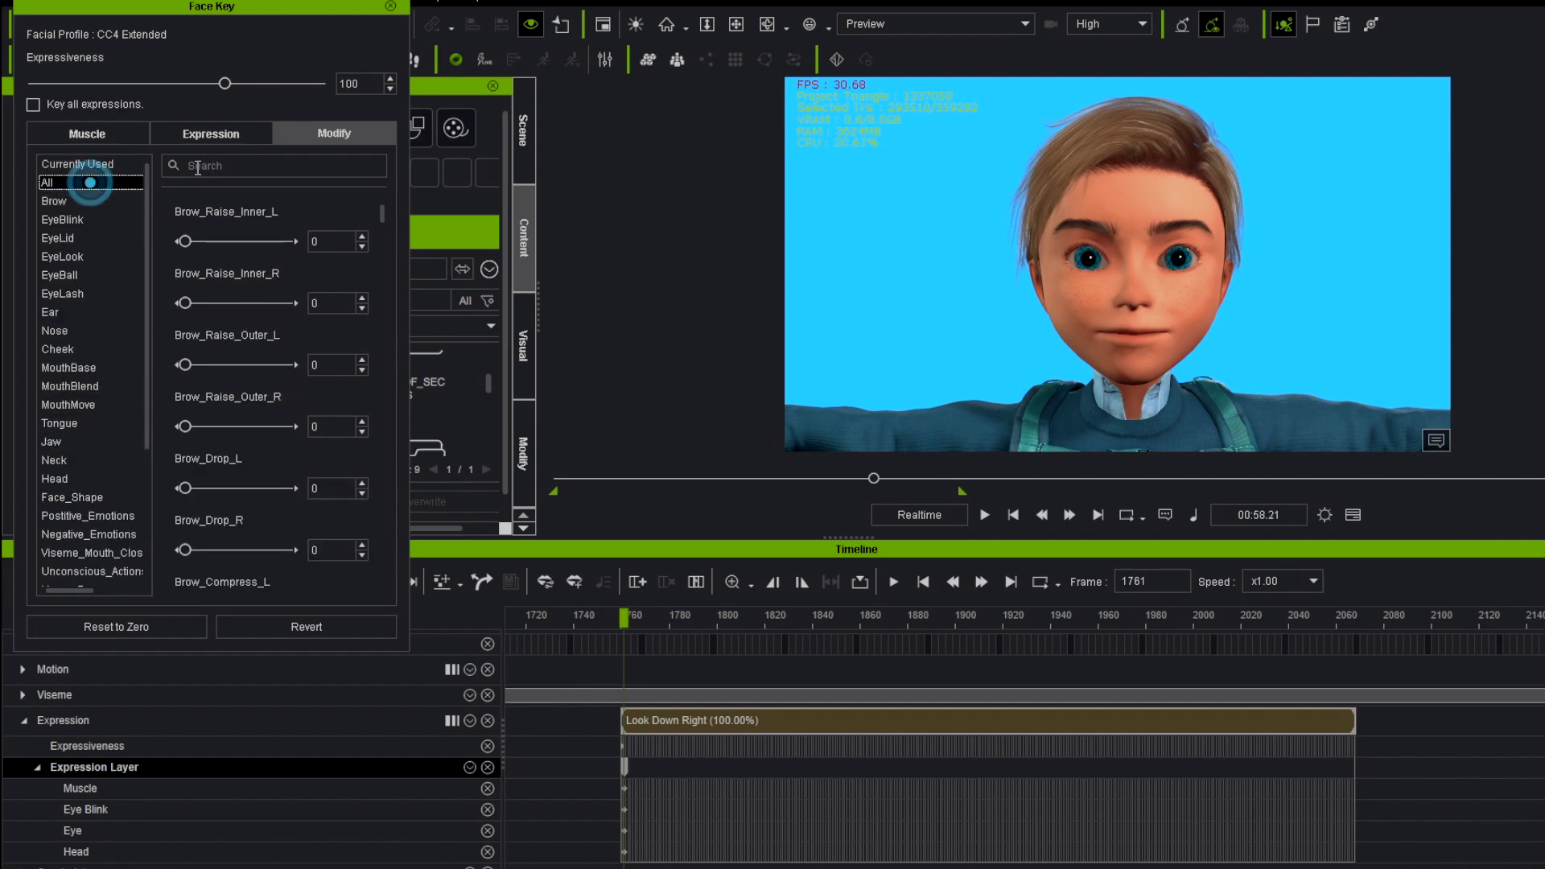
click(198, 167)
text(think)
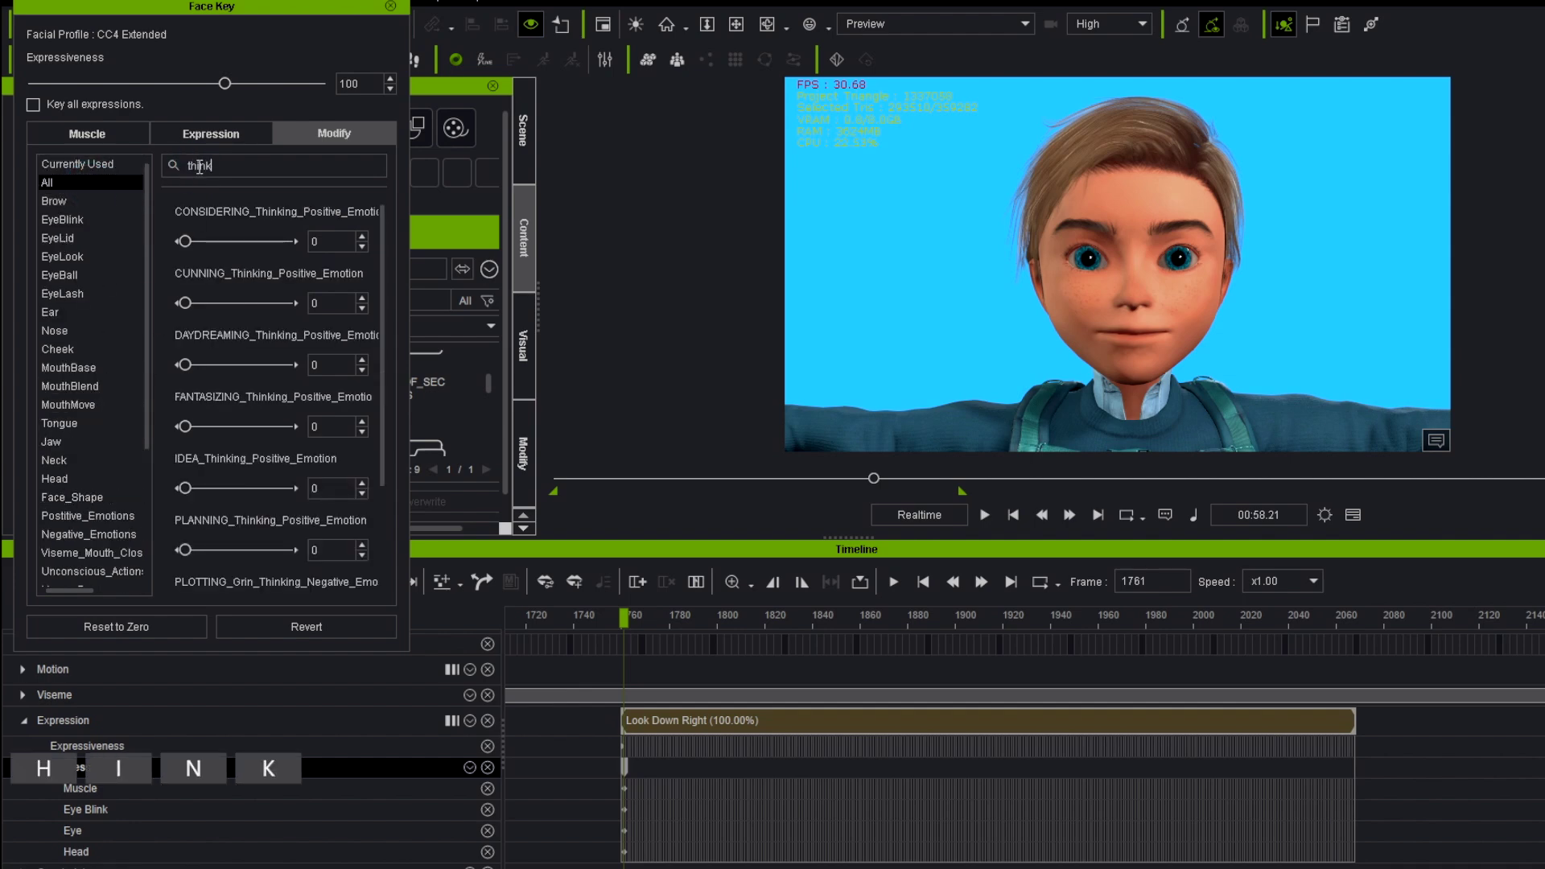
drag(195, 241, 127, 238)
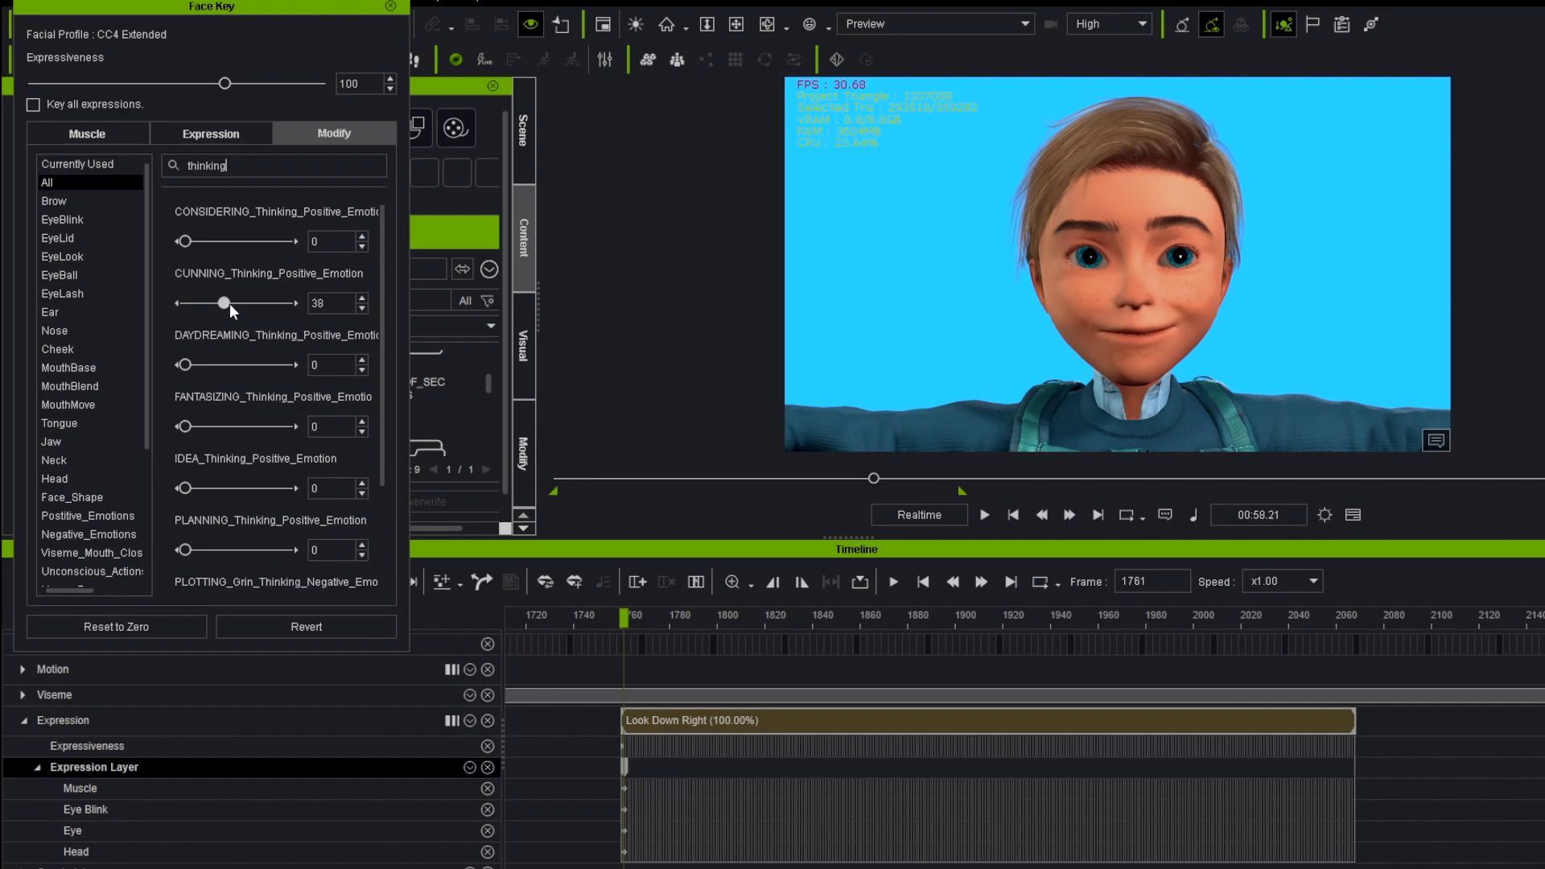
drag(229, 306, 177, 305)
click(92, 553)
scroll(193, 457, down, 5)
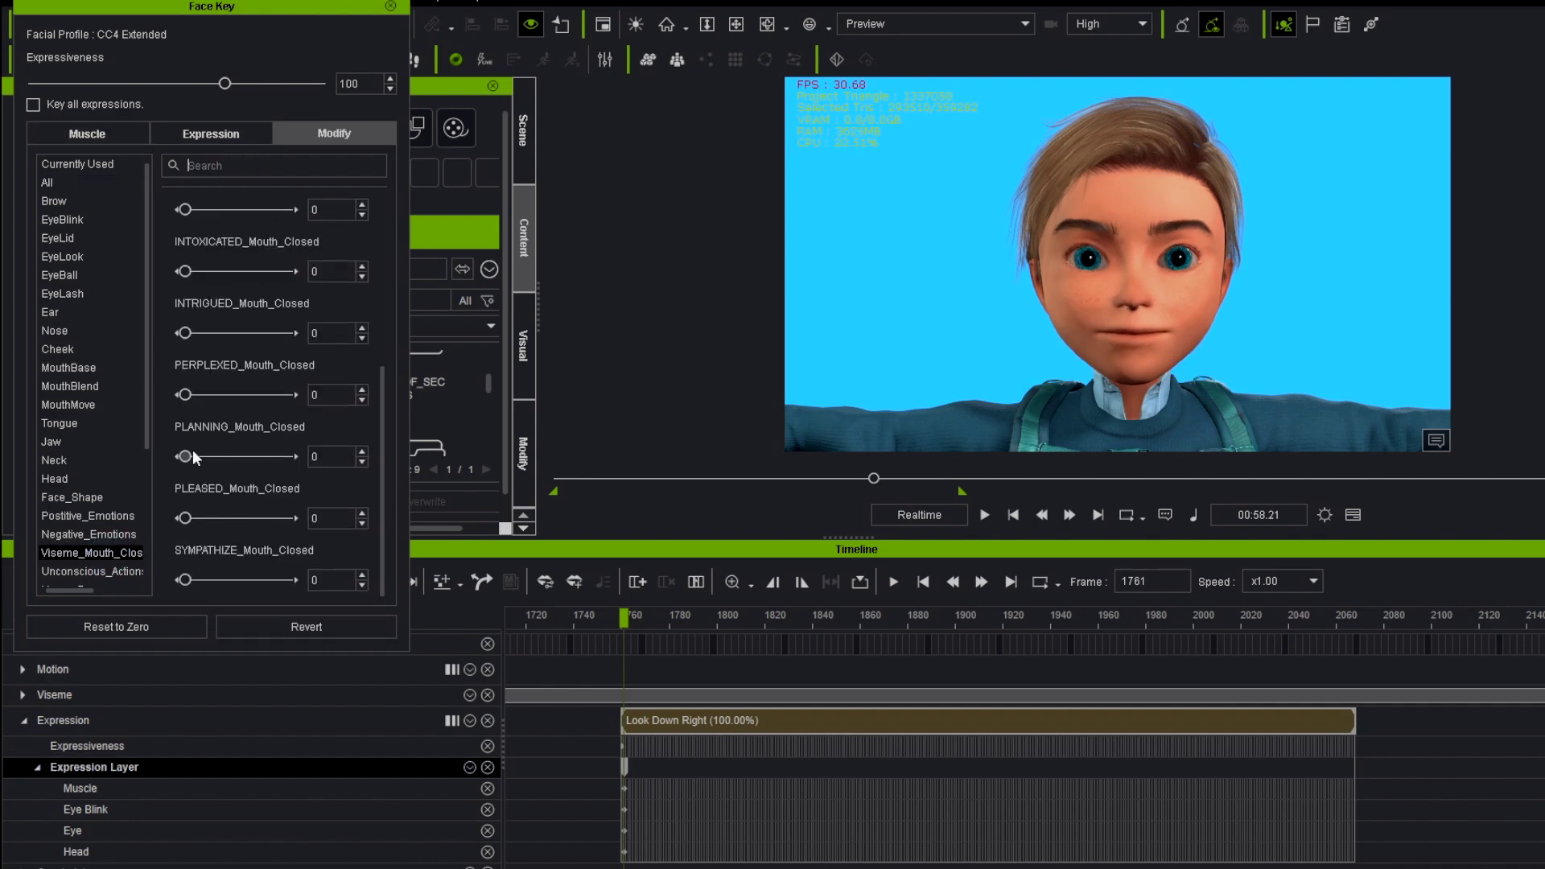
mouse_move(184, 457)
mouse_down()
mouse_move(224, 457)
mouse_move(184, 456)
mouse_up()
Step: Key Eye_Blink_L and Eye_Blink_R at 37 at frame 1784
click(62, 219)
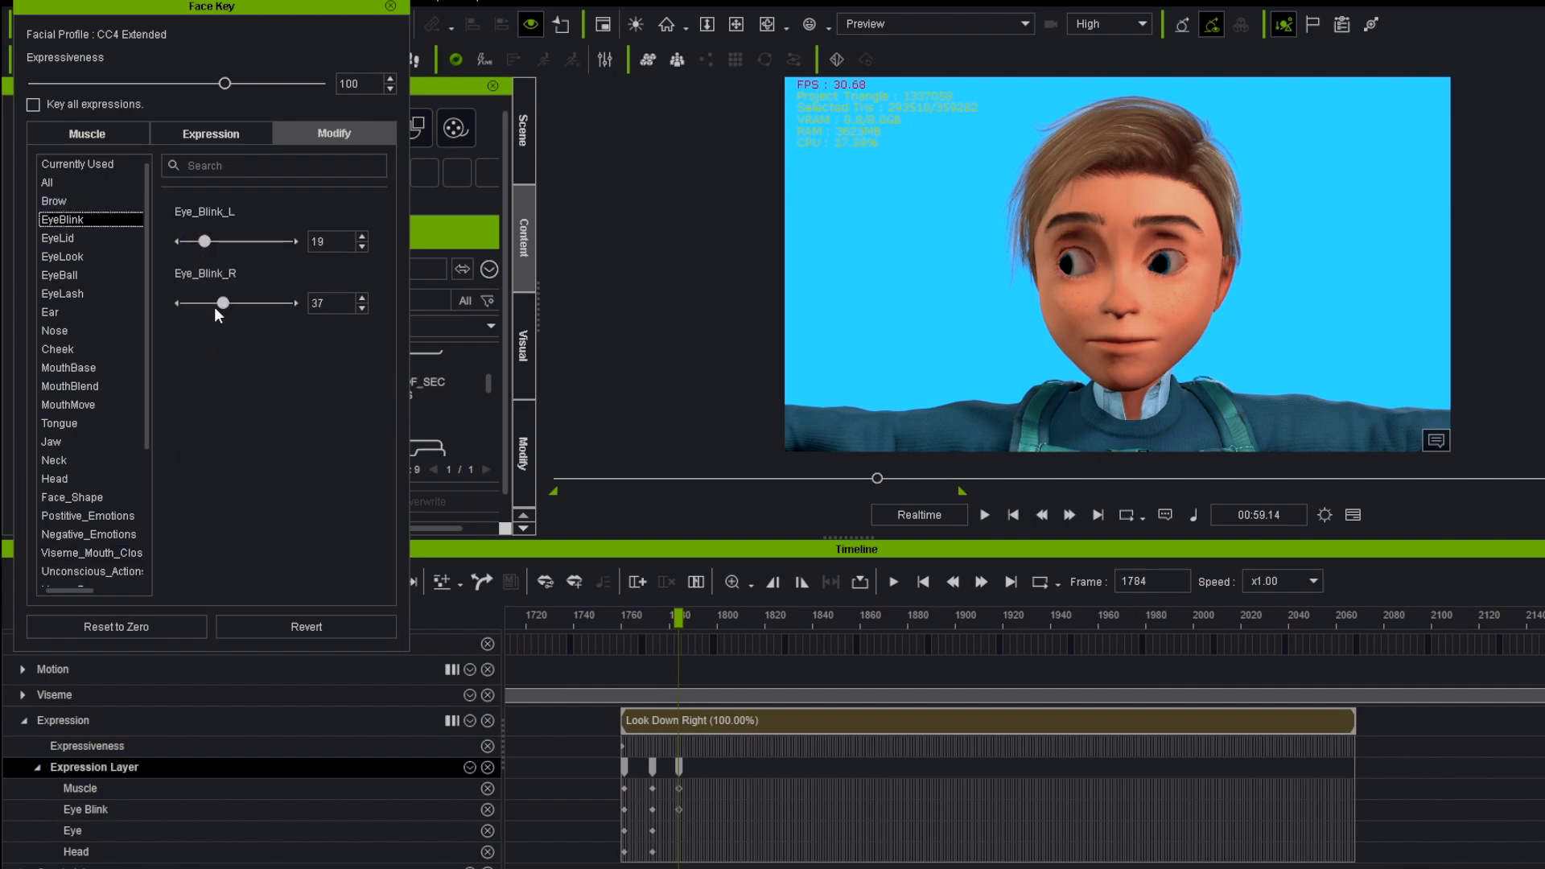
click(62, 256)
click(62, 238)
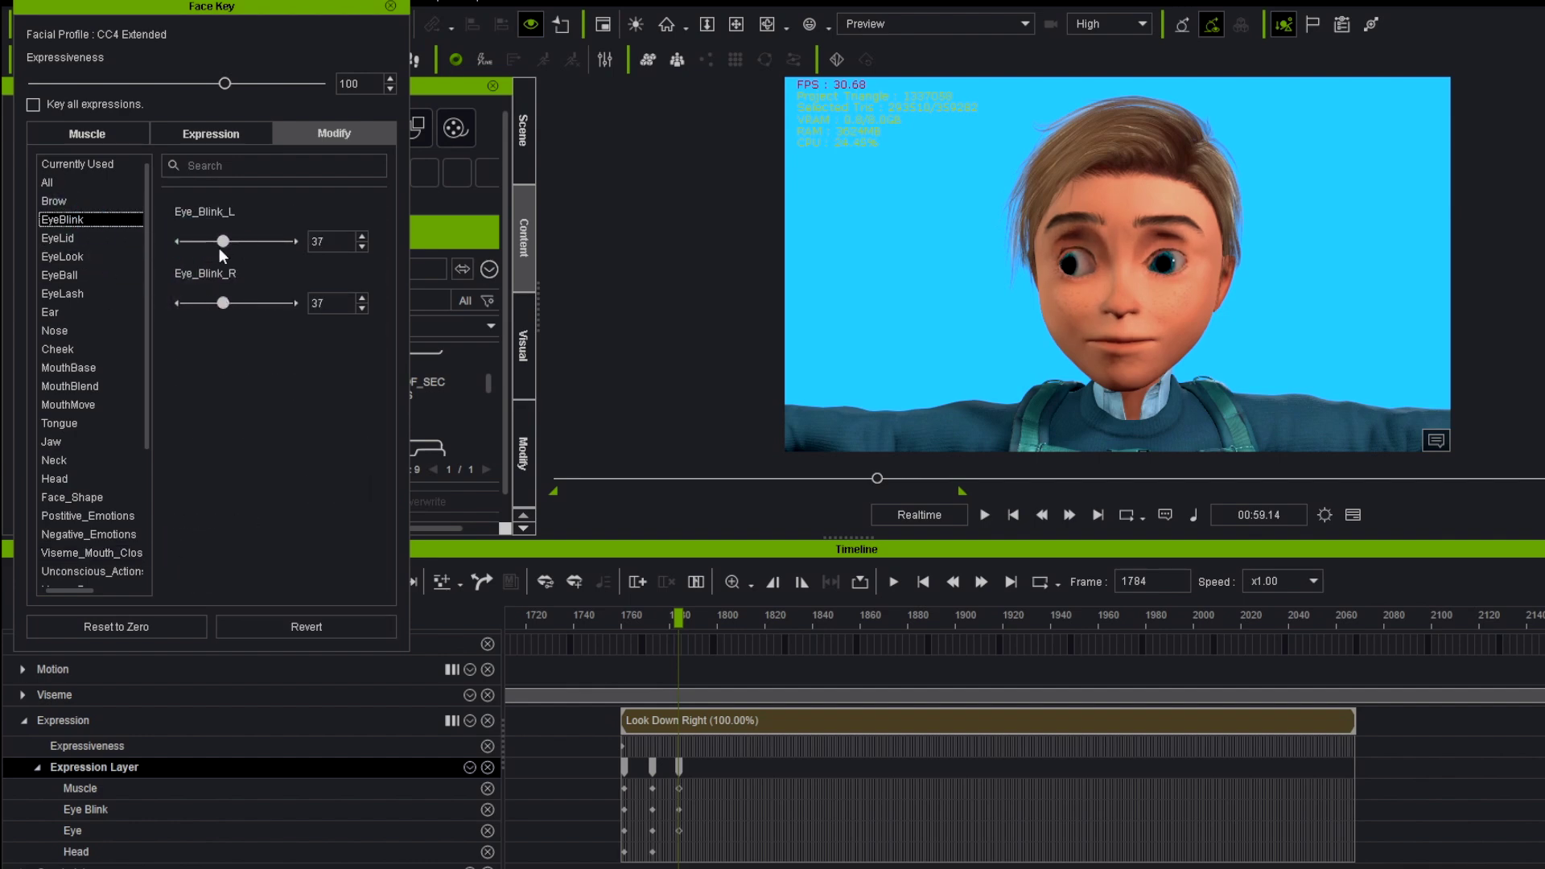
Step: Set Eye_Wide_L and Eye_Wide_R to -50 and play the expression clip
click(326, 364)
text(-50)
key(Return)
click(336, 427)
text(-50)
key(Return)
click(985, 515)
click(987, 517)
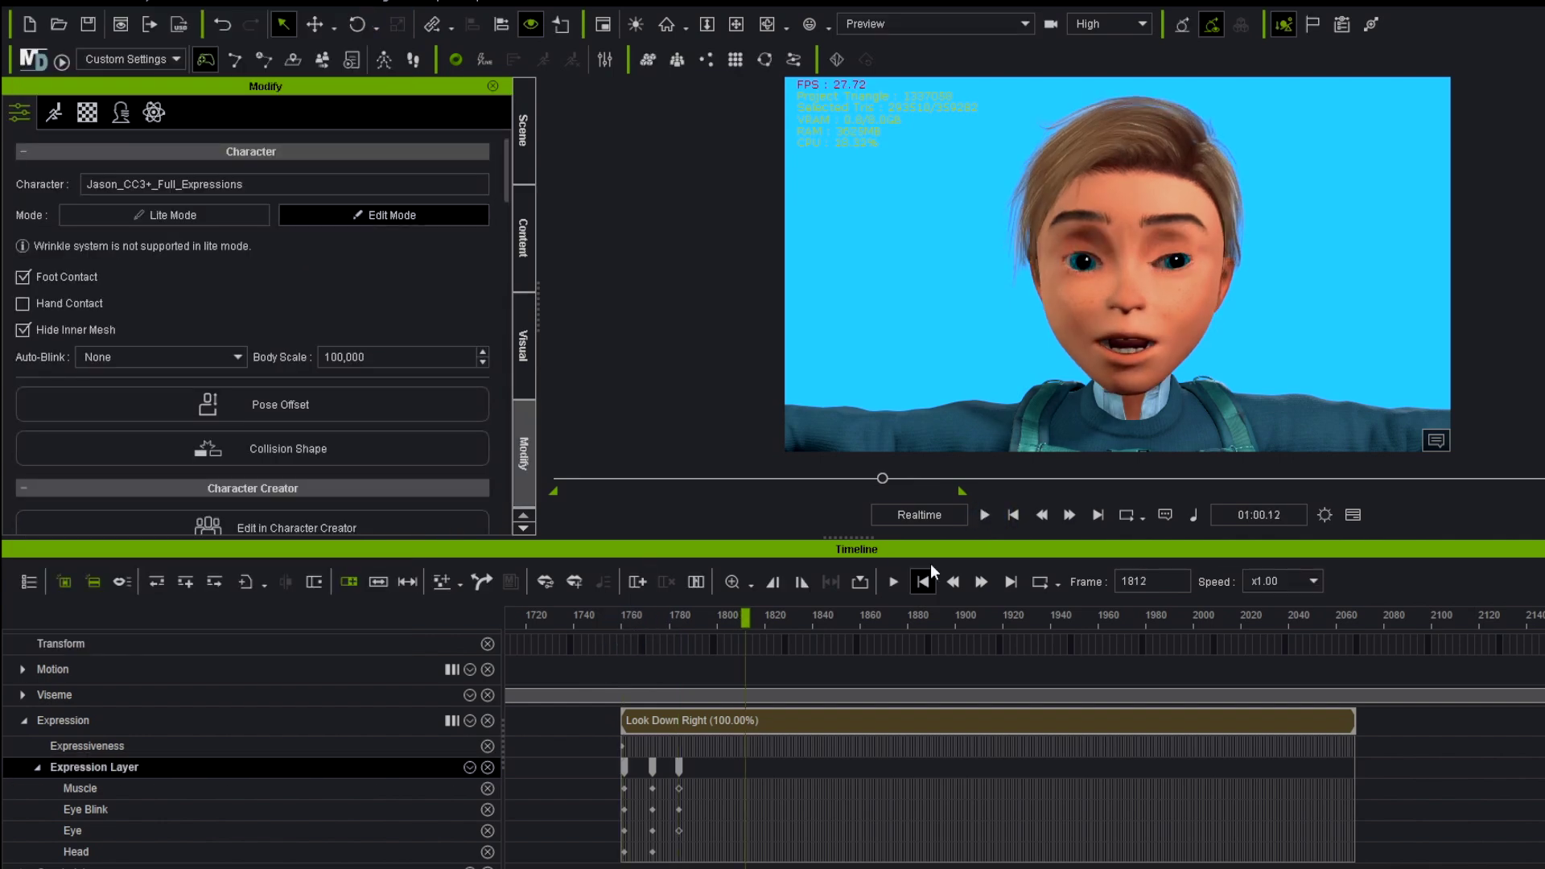
Step: Add a facial key at frame 1811 with INTRIGUED_Mouth_Closed at 11 and play back the facial animation
double_click(740, 767)
scroll(220, 274, down, 5)
scroll(218, 337, down, 1)
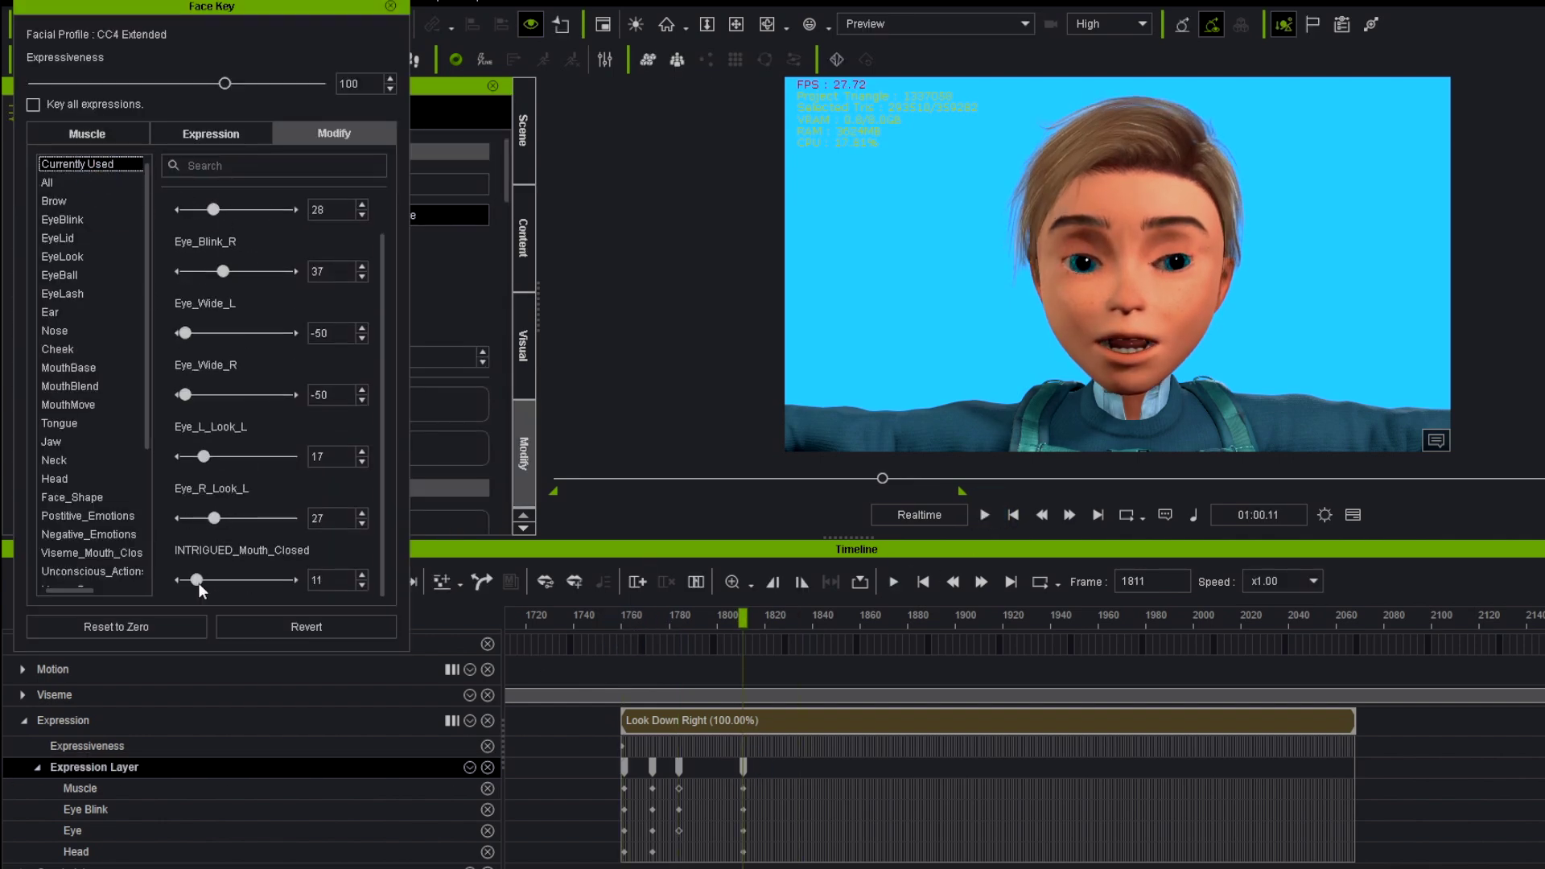
click(985, 515)
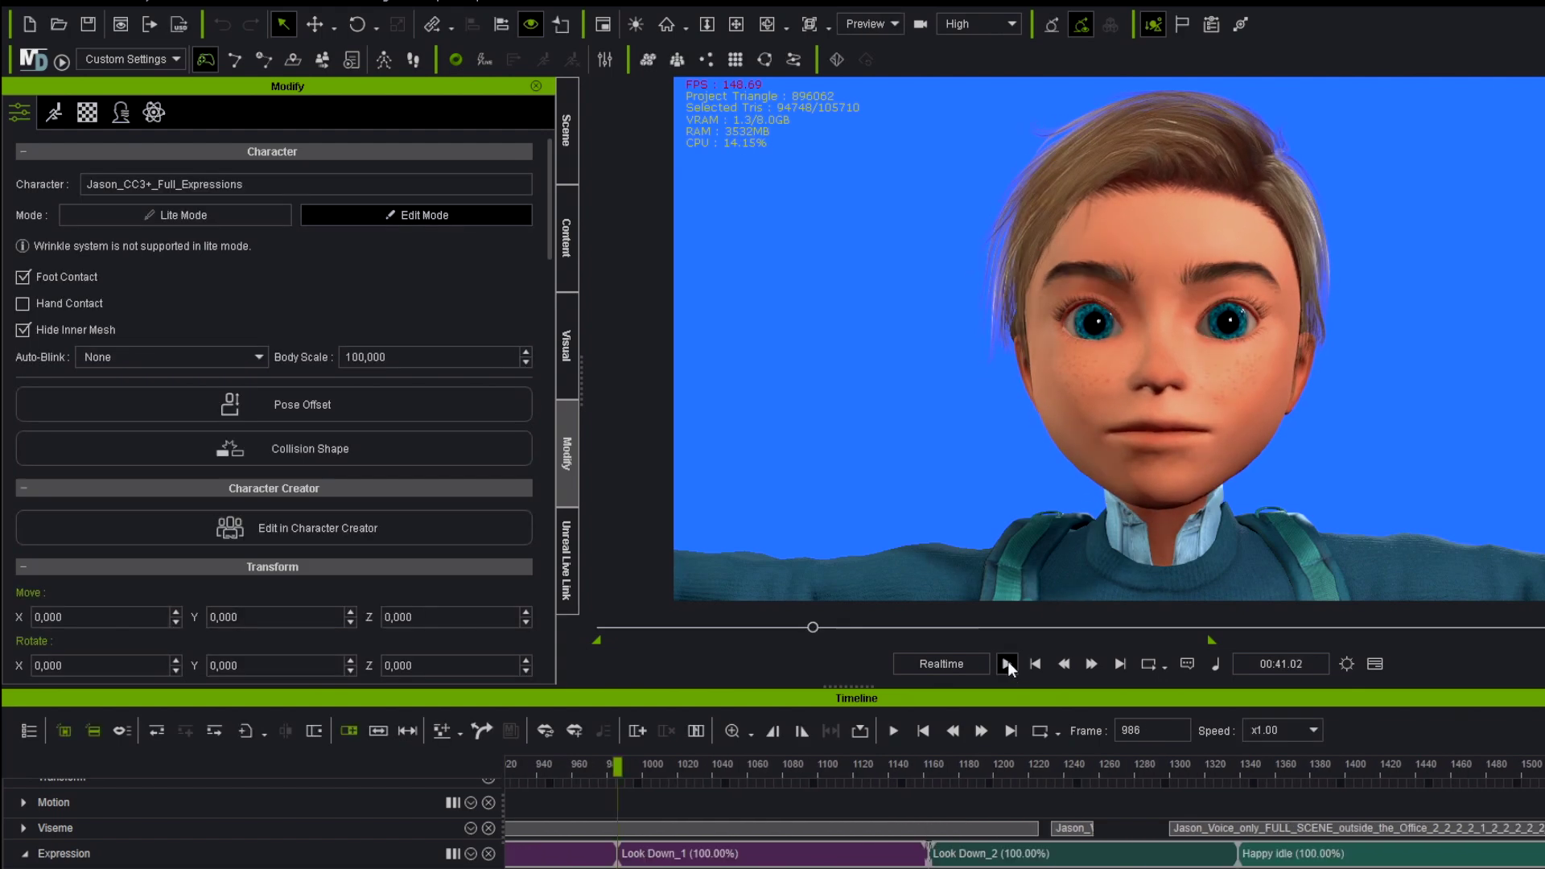
click(1008, 662)
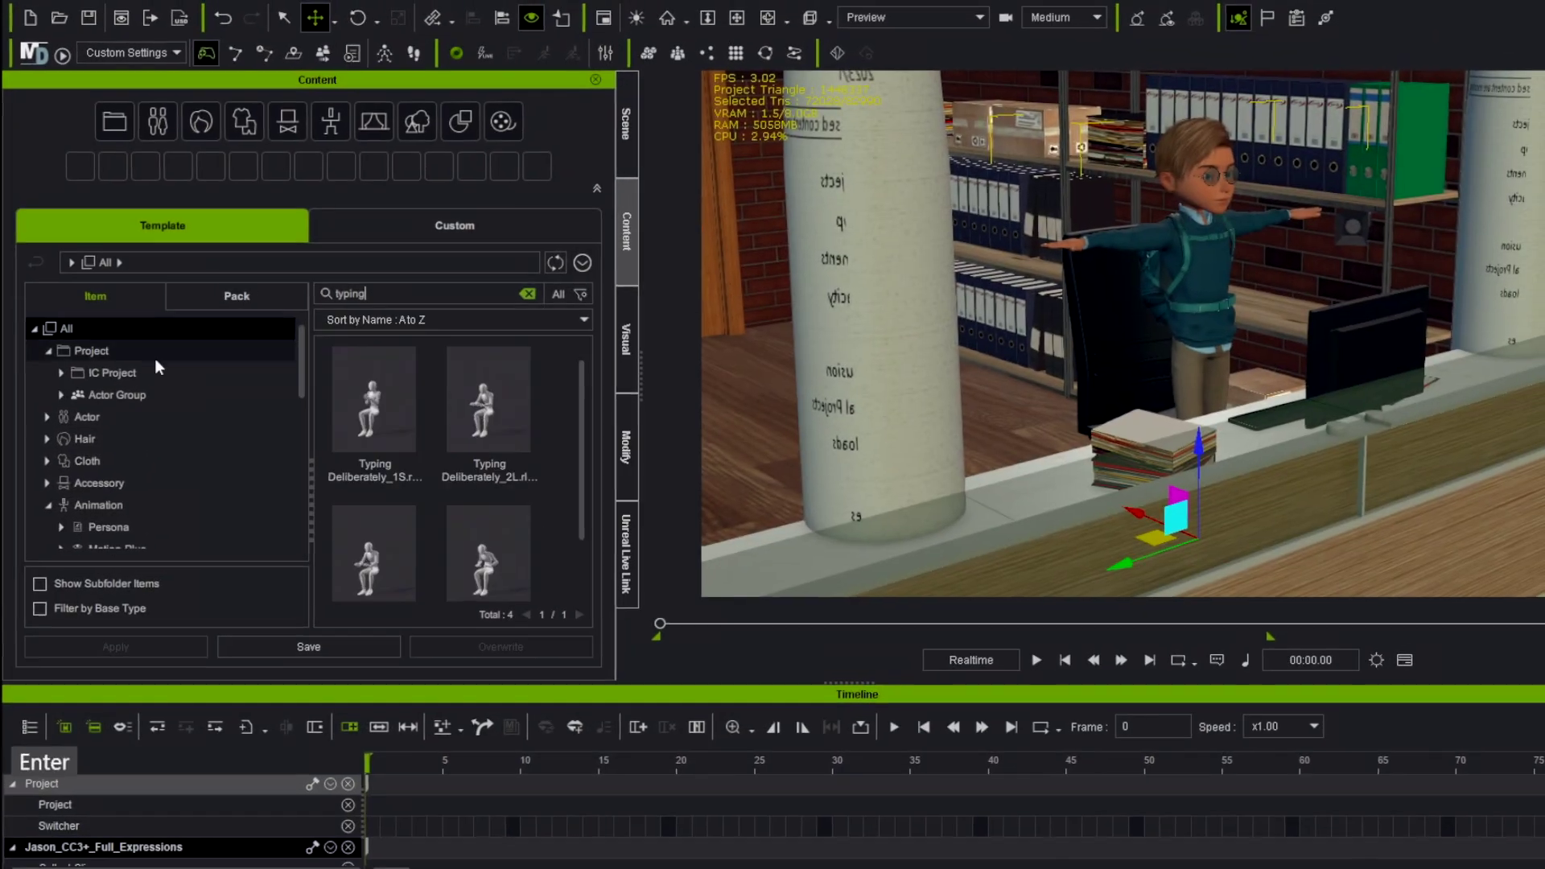
Step: Apply Typing Deliberately_1S to Jason at the desk and extend the motion track with repeated Typing Deliberately_2L clips
double_click(385, 432)
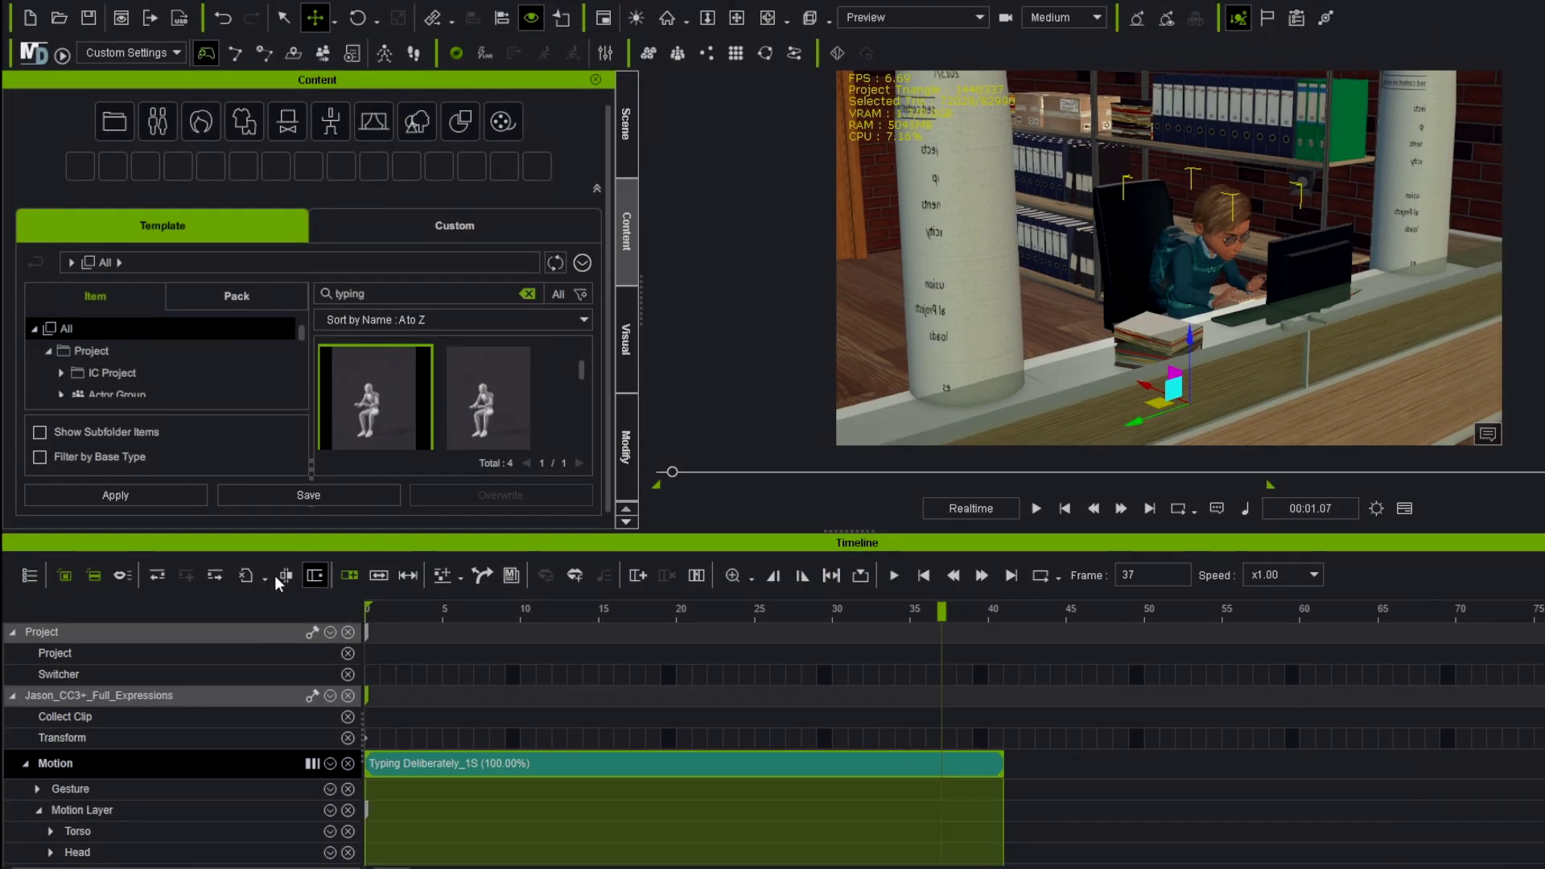
drag(488, 398, 1000, 779)
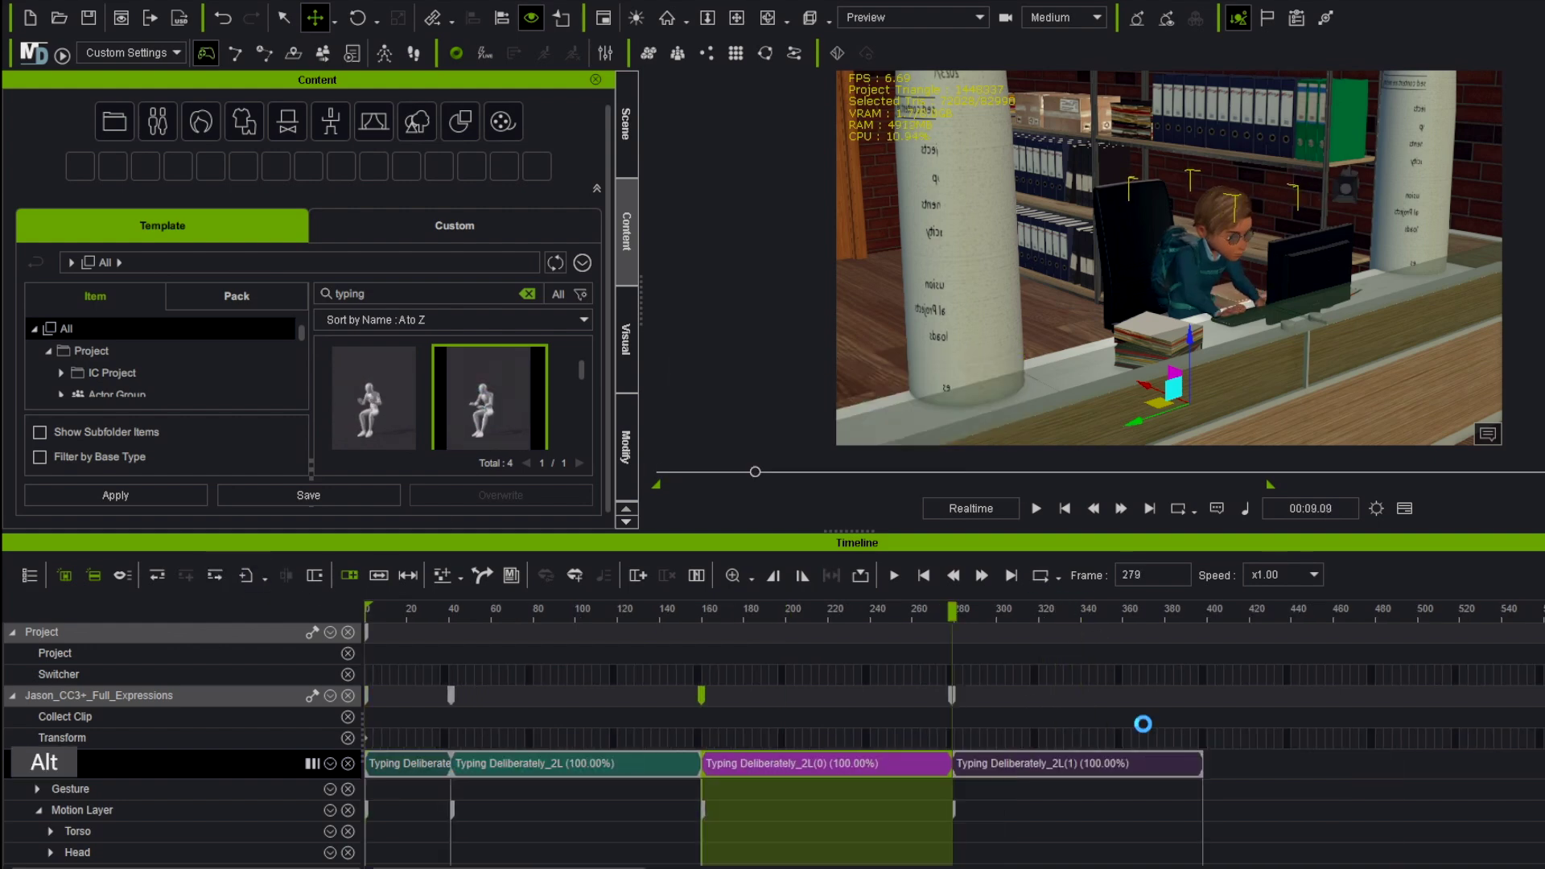
drag(374, 398, 694, 768)
click(1027, 509)
click(1036, 508)
Step: Add the Typing Upset motion at frame 451 followed by another Typing Deliberately clip, and play the sequence
click(515, 396)
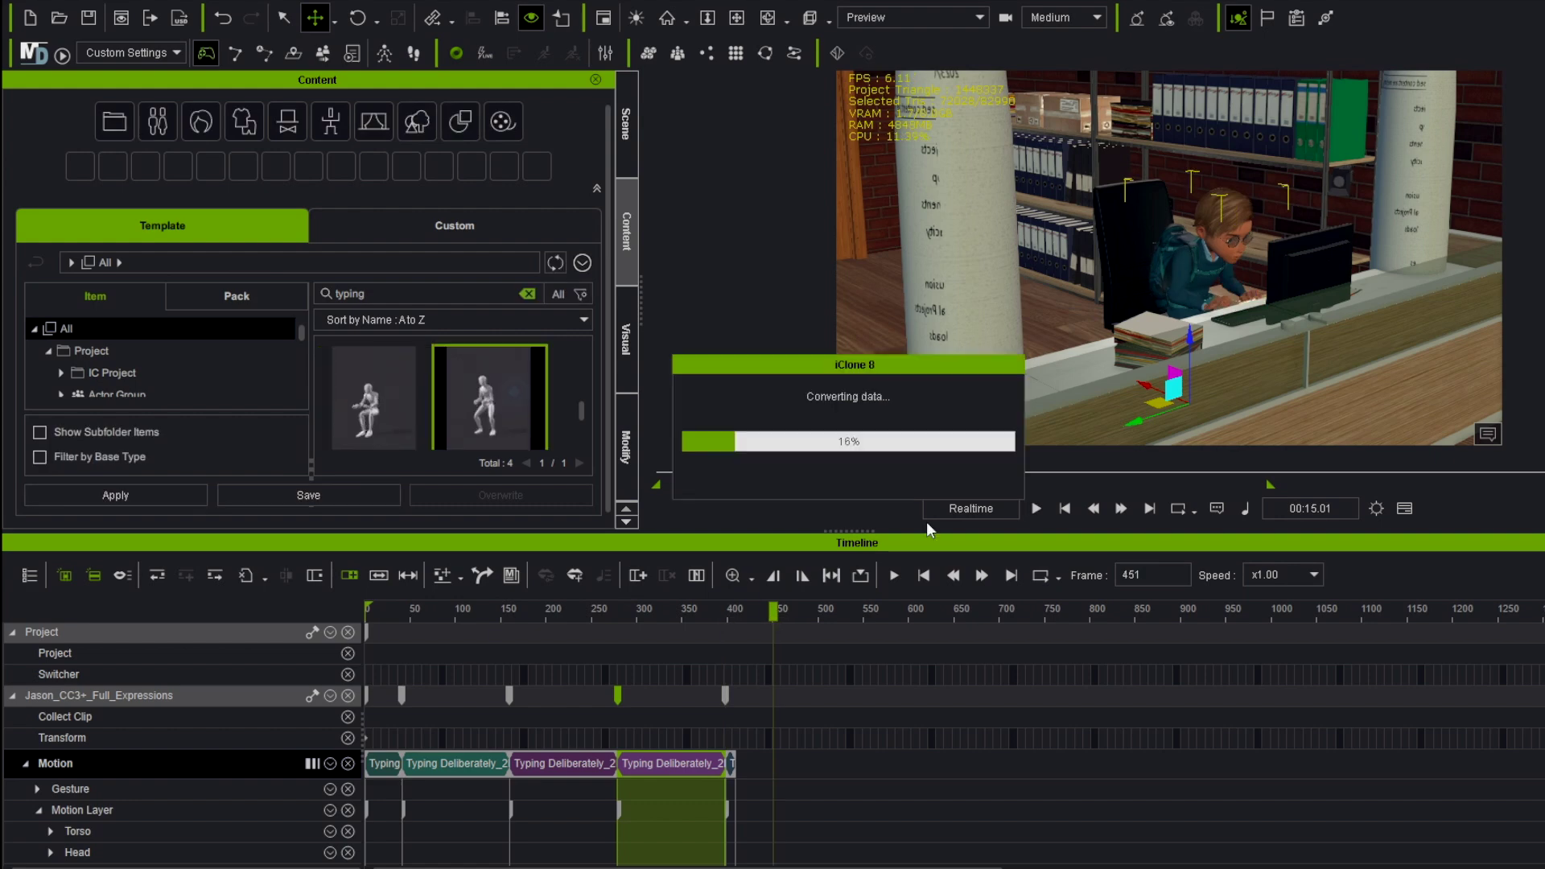
double_click(516, 396)
click(1036, 509)
Step: Select the office chair Librian_Chair_one behind the seated character and play the scene
scroll(496, 435, down, 1)
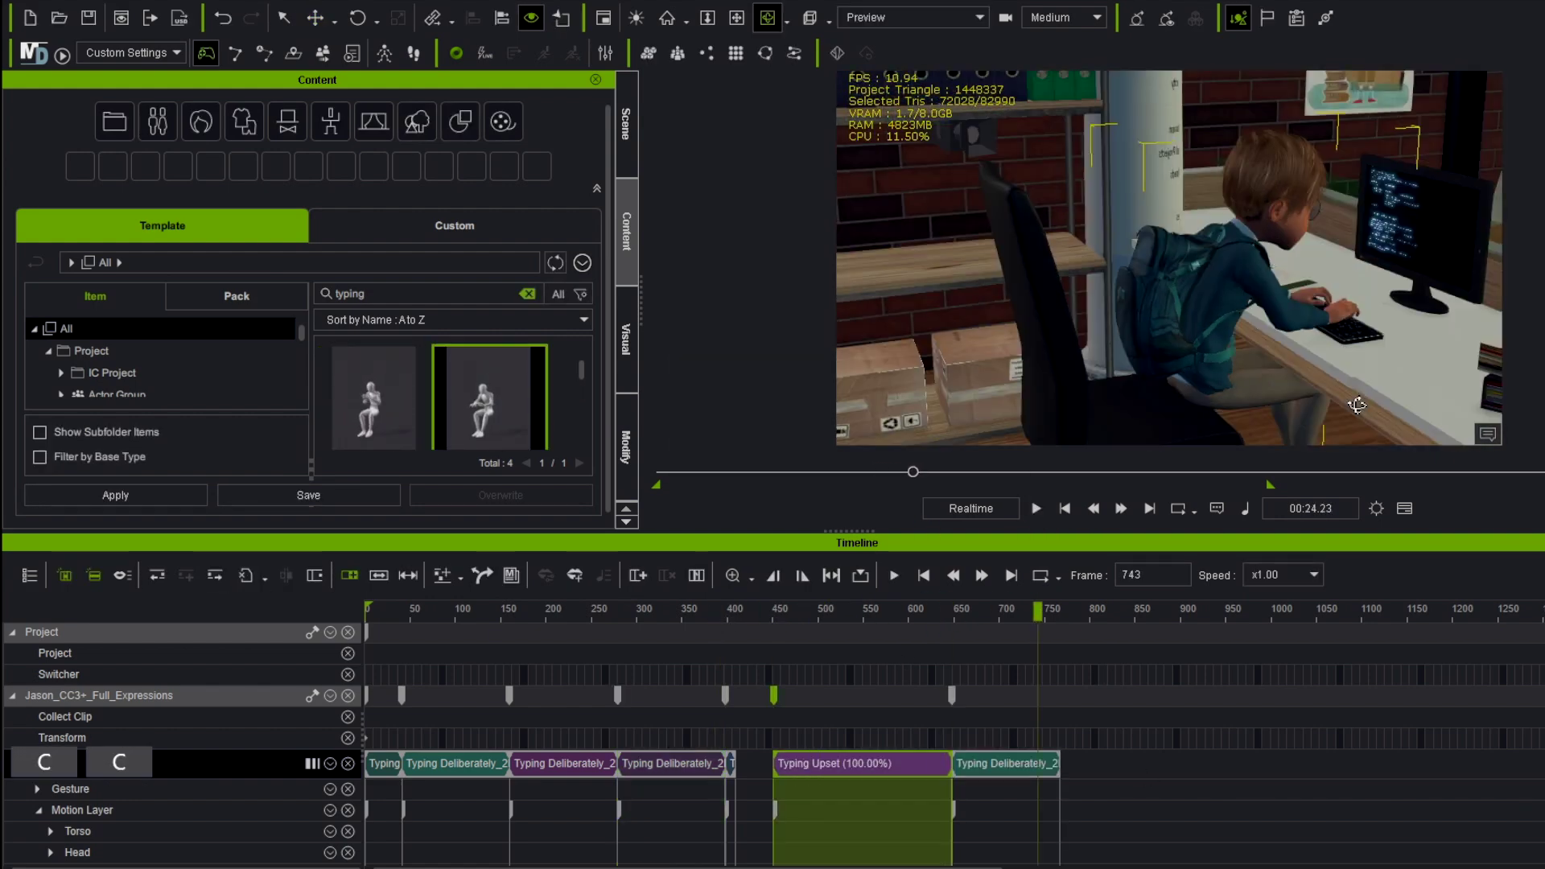
click(989, 301)
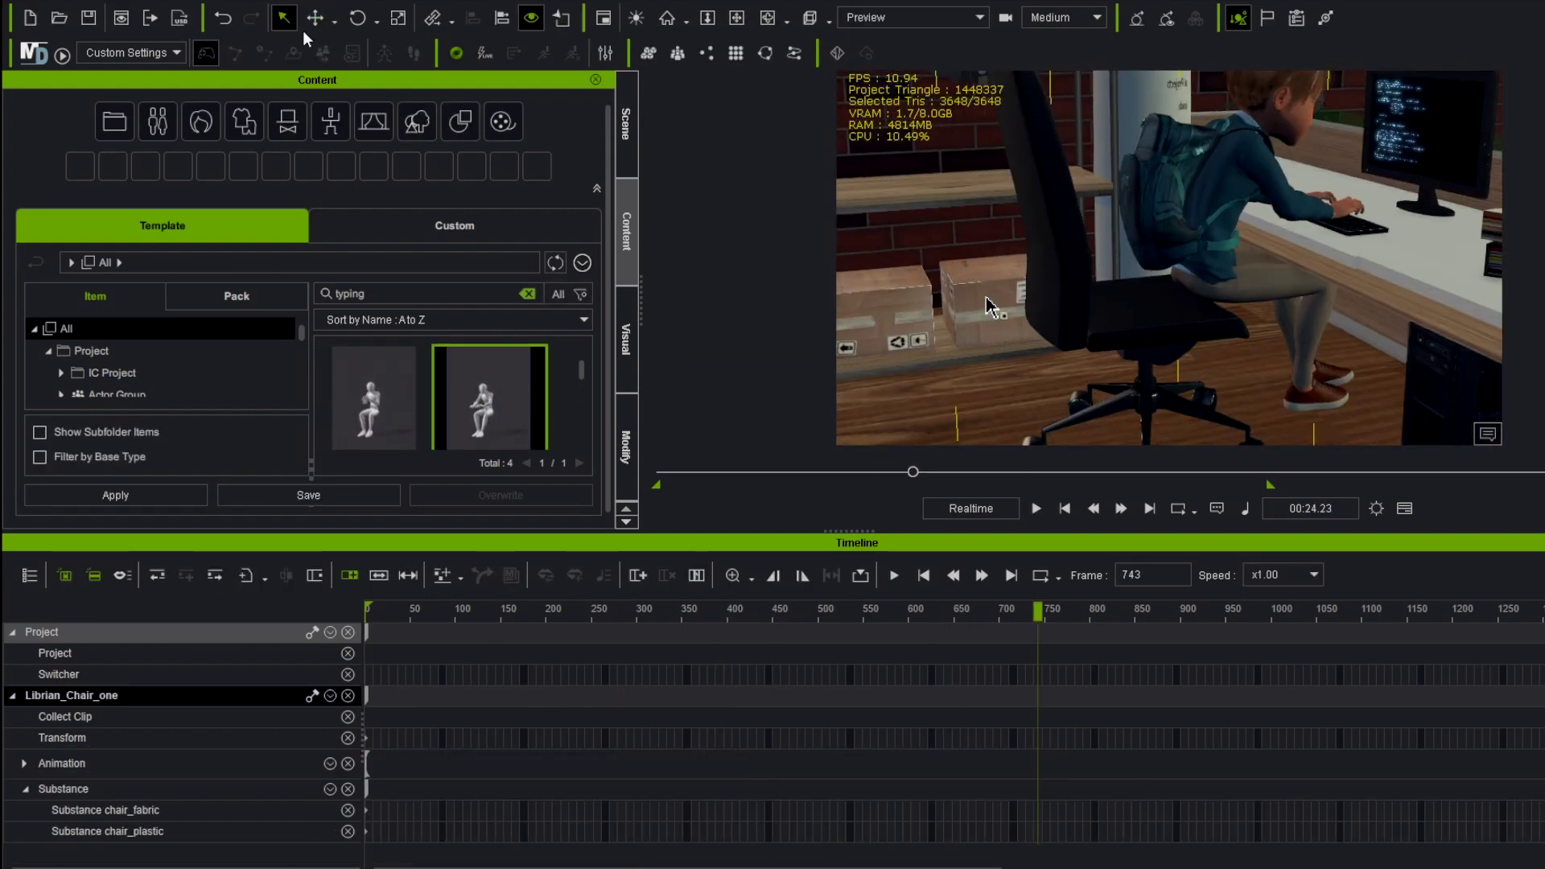
click(1036, 509)
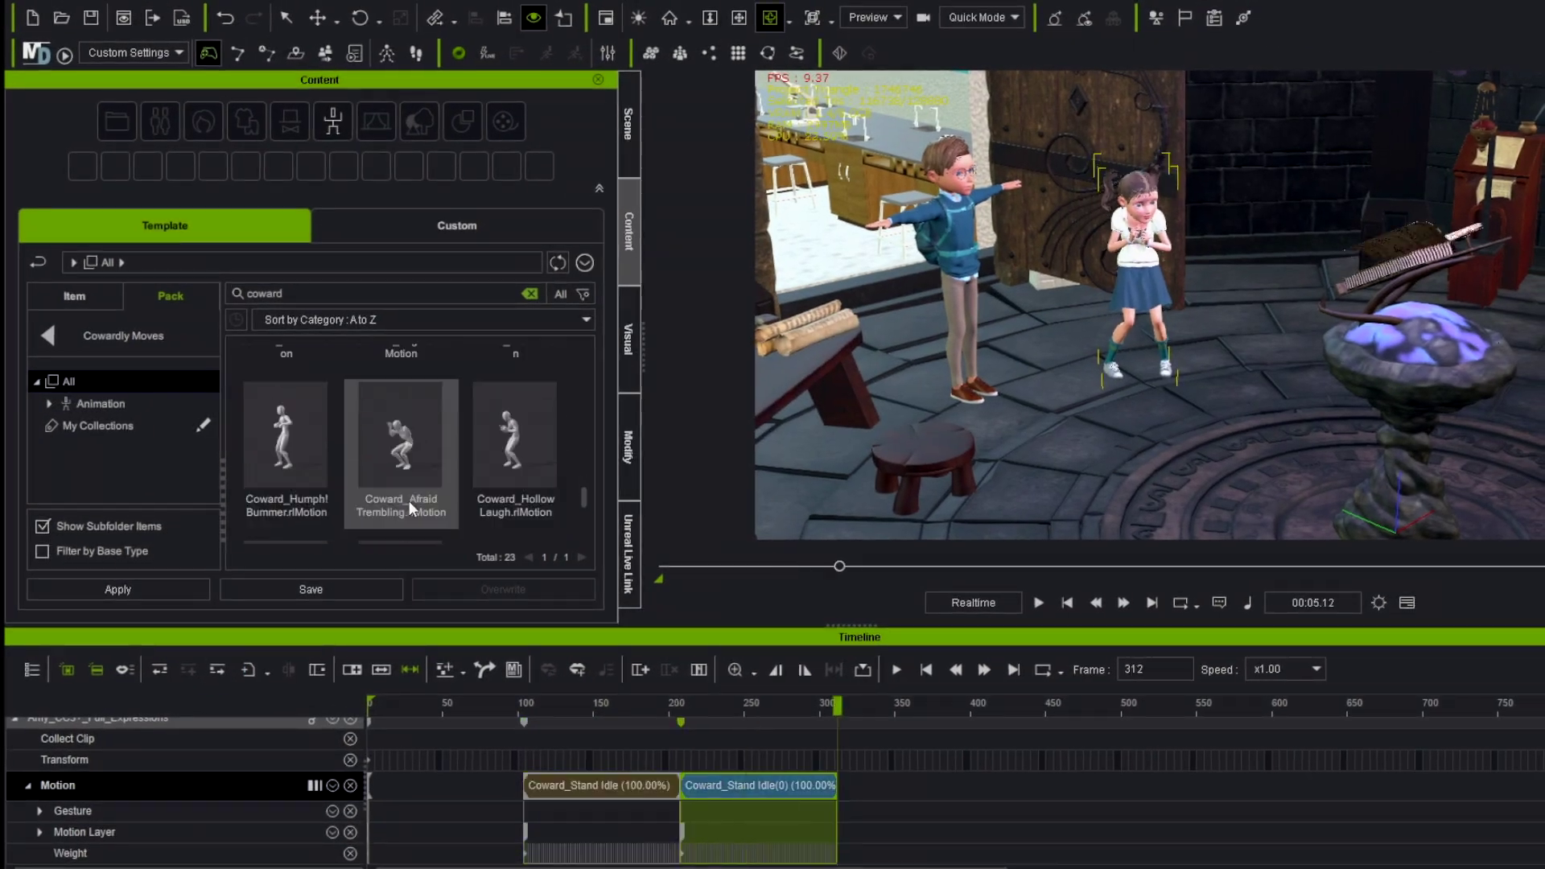
Step: Extend Amy's motion track with Coward_Tiptoe Walk, Tiptoe Walk_Look Back and Coward_Frighten motions from Cowardly Moves, and play it
scroll(410, 508, down, 3)
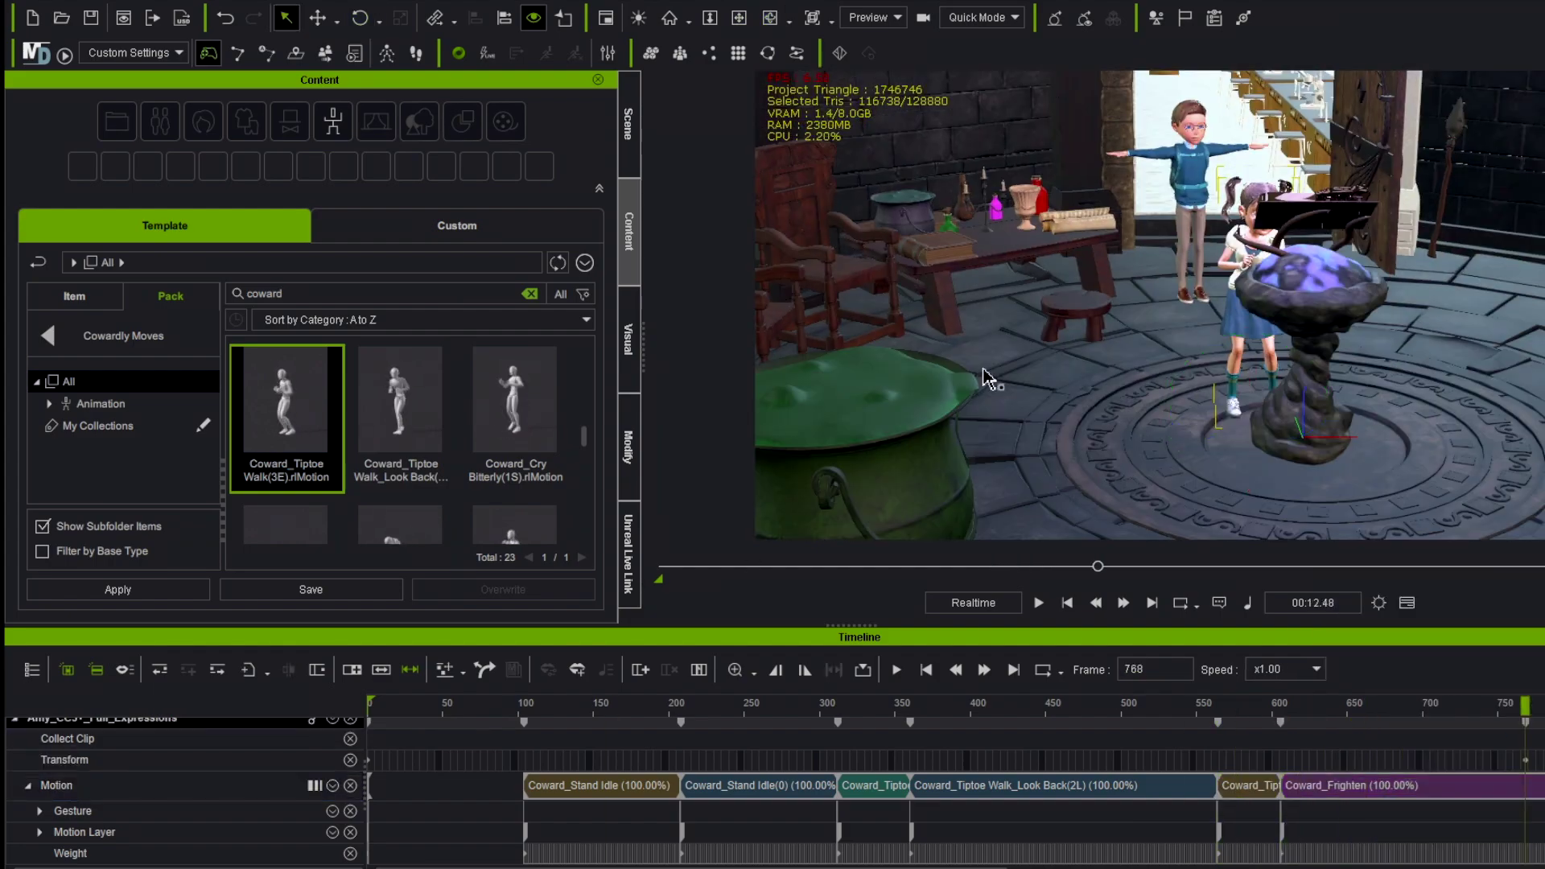
click(1038, 603)
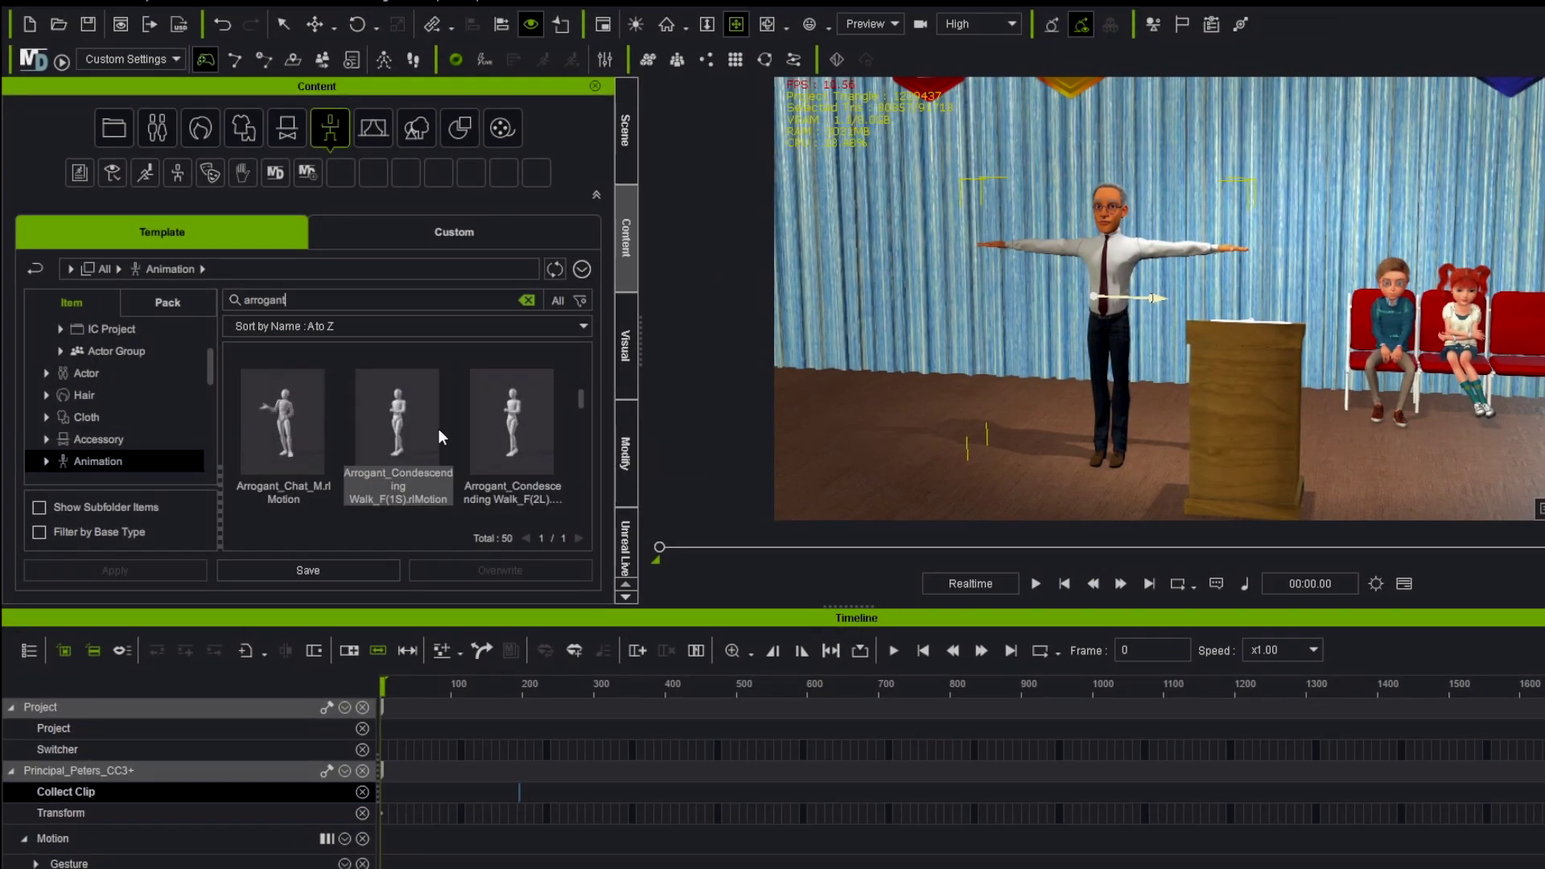
Step: Browse the arrogant motions in the animation library for the principal character
scroll(383, 451, down, 2)
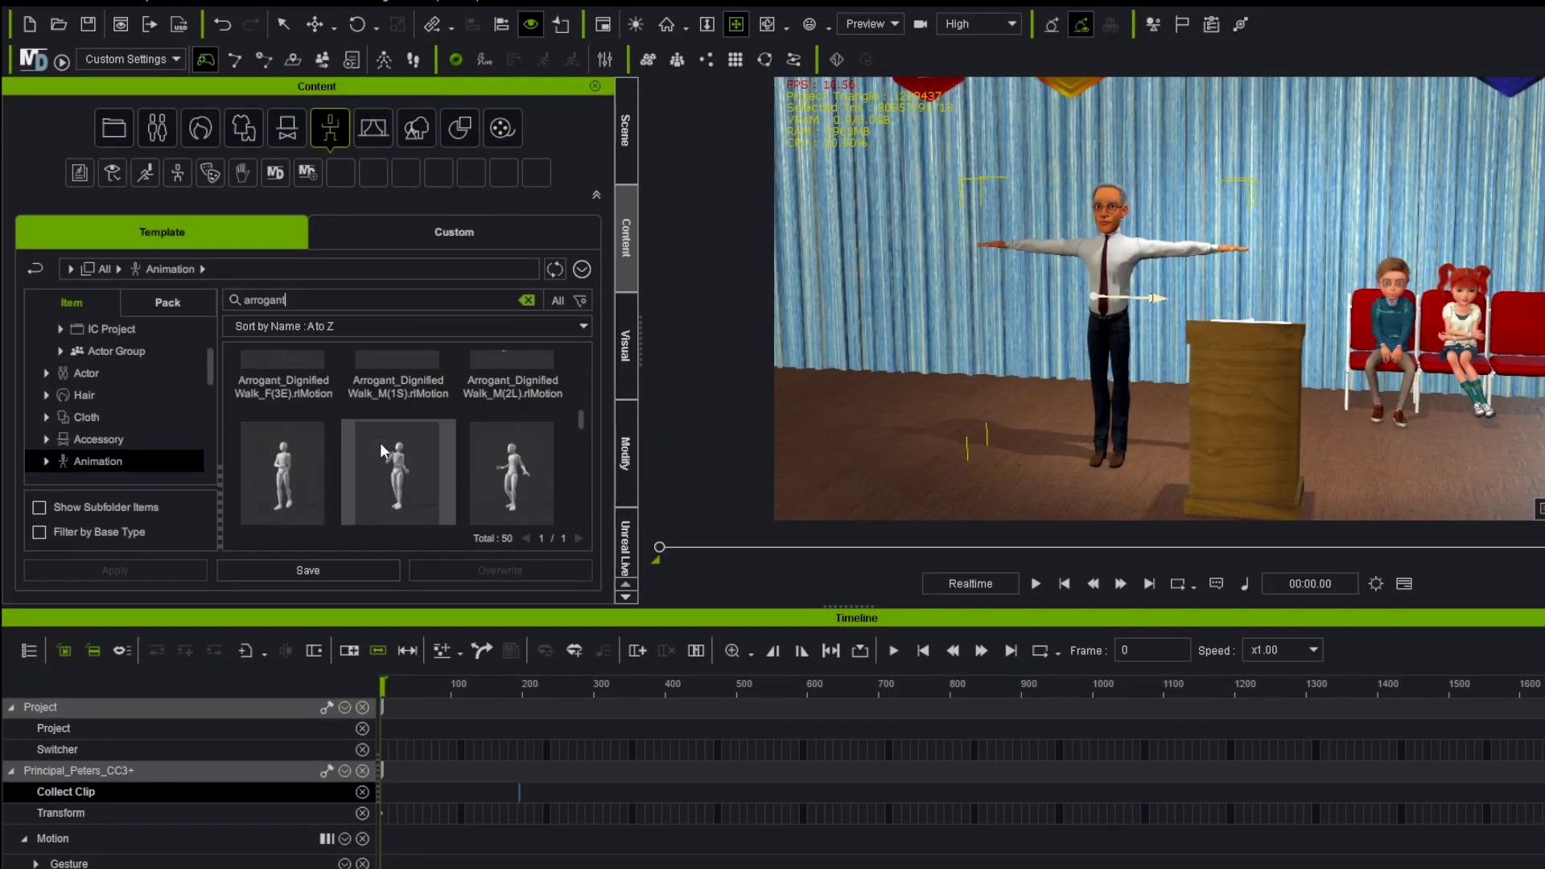